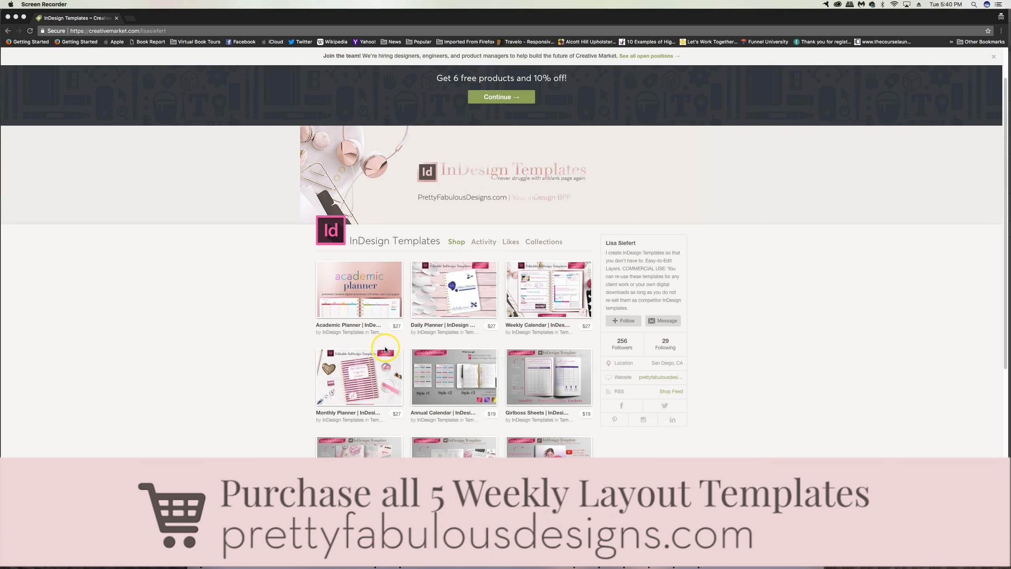
Step: Scroll through the InDesign Templates shop and open the Weekly Calendar | InDesign Template product page
{"action": "scroll", "coordinate": [386, 349], "scroll_direction": "down", "scroll_amount": 3}
{"action": "scroll", "coordinate": [401, 373], "scroll_direction": "down", "scroll_amount": 1}
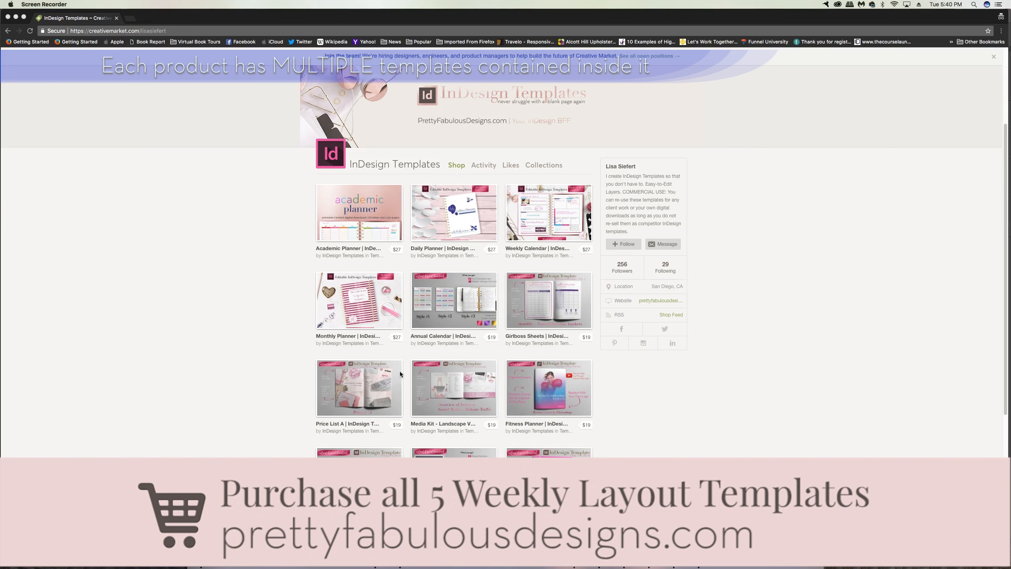
{"action": "left_click", "coordinate": [455, 224]}
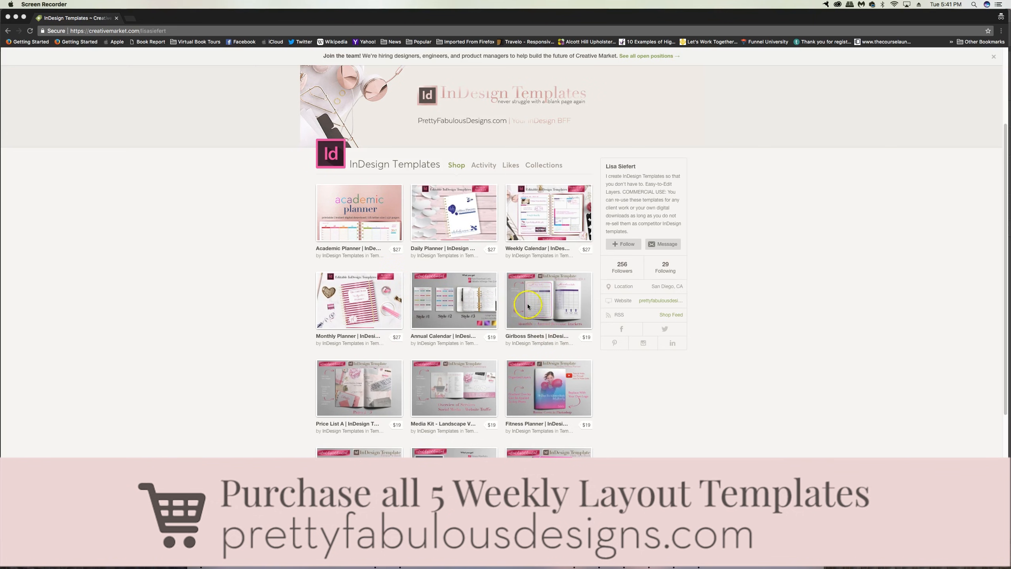
{"action": "left_click", "coordinate": [553, 225]}
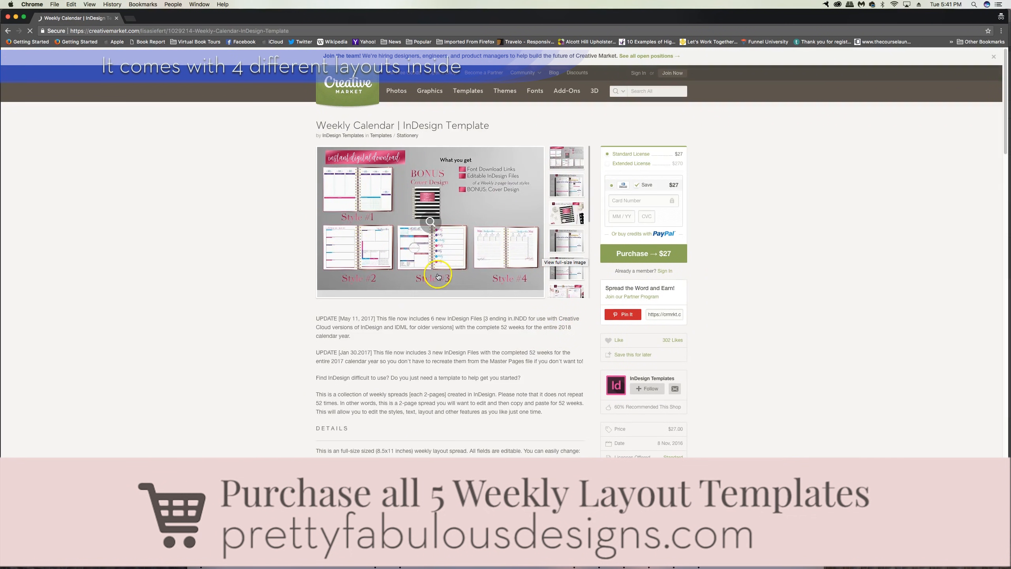
Step: Browse through the product's preview images one by one to see the included weekly layout styles
{"action": "left_click", "coordinate": [568, 158]}
{"action": "left_click", "coordinate": [570, 182]}
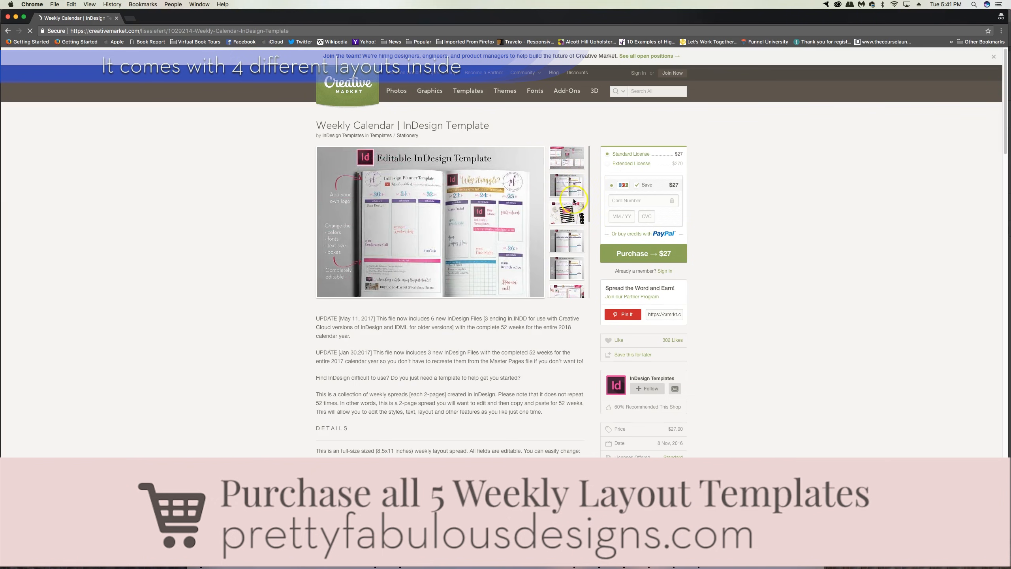
{"action": "left_click", "coordinate": [568, 242]}
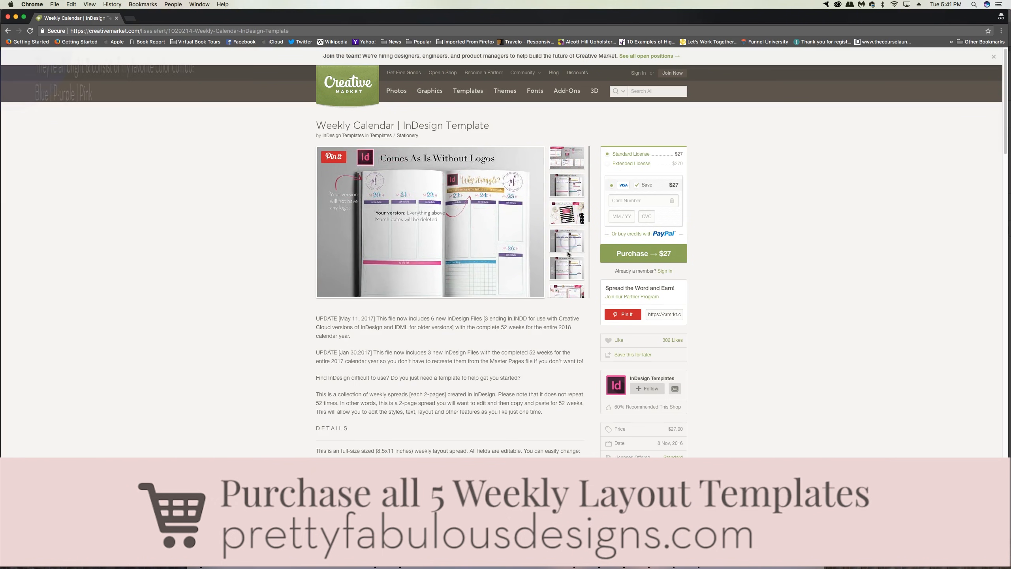
{"action": "left_click", "coordinate": [571, 269]}
{"action": "scroll", "coordinate": [570, 255], "scroll_direction": "down", "scroll_amount": 1}
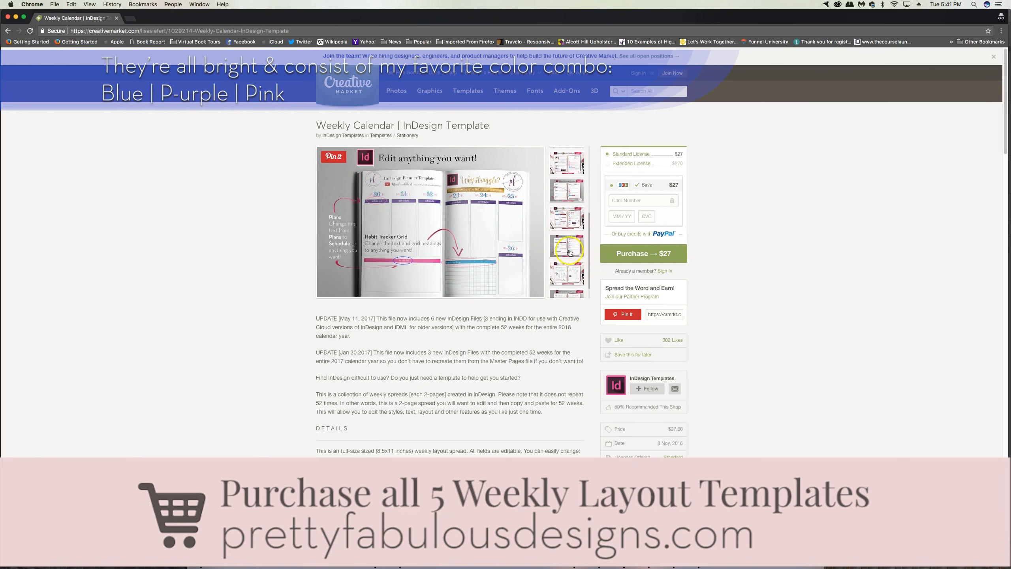
{"action": "left_click", "coordinate": [569, 199]}
{"action": "left_click", "coordinate": [568, 248]}
{"action": "left_click", "coordinate": [569, 276]}
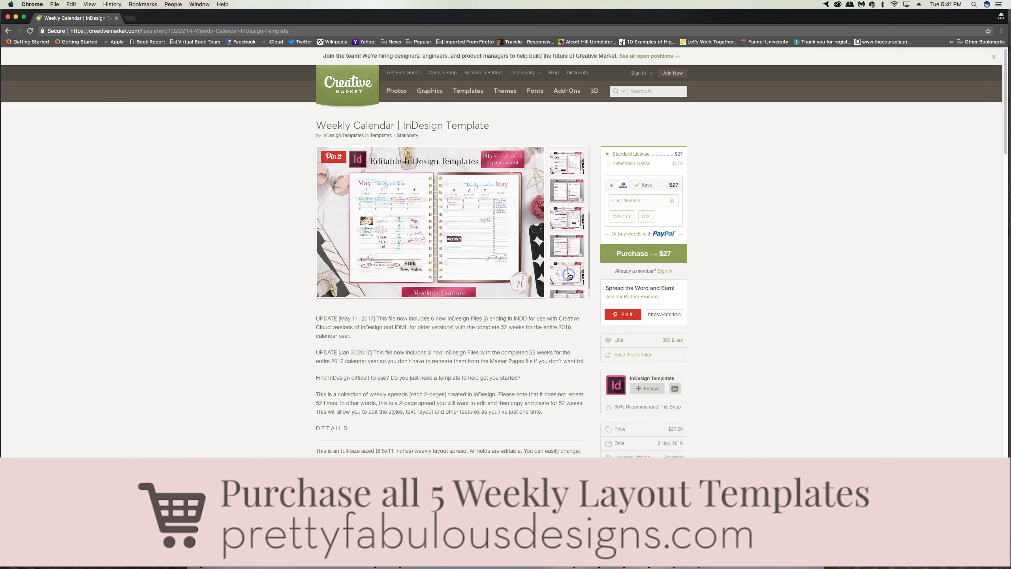
{"action": "left_click", "coordinate": [569, 280]}
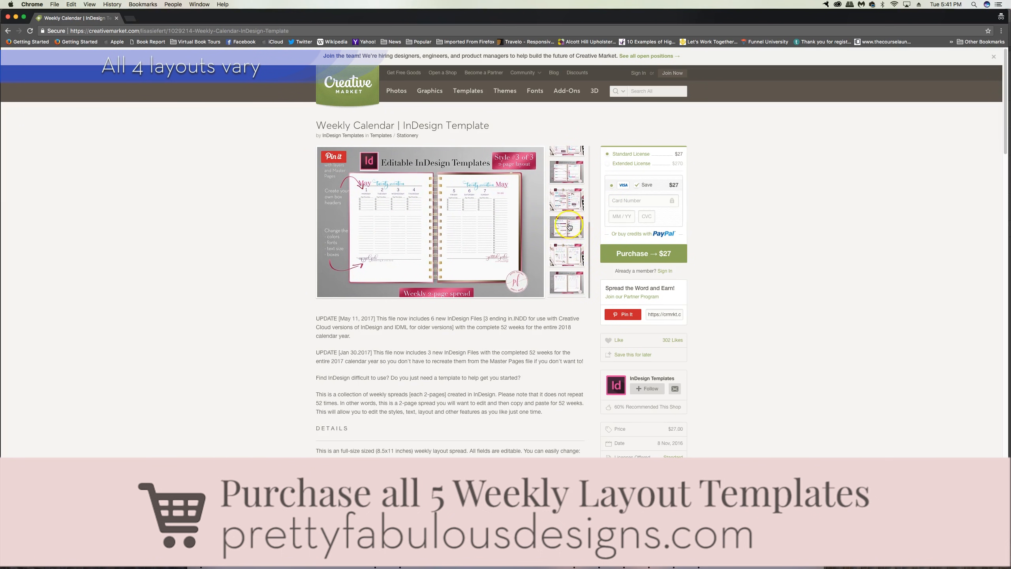
{"action": "left_click", "coordinate": [564, 196]}
{"action": "left_click", "coordinate": [568, 179]}
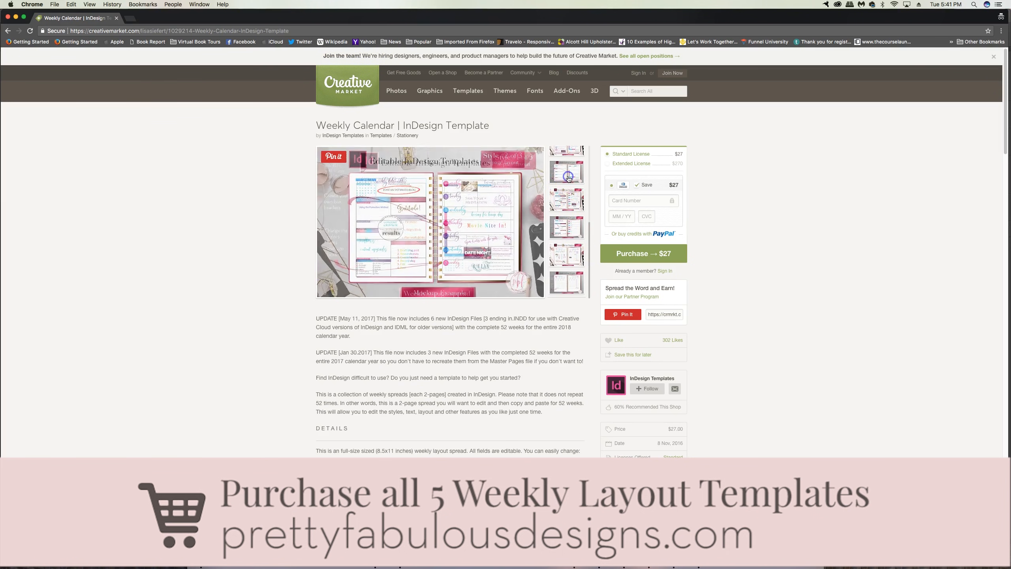
{"action": "left_click", "coordinate": [564, 209]}
{"action": "left_click", "coordinate": [573, 163]}
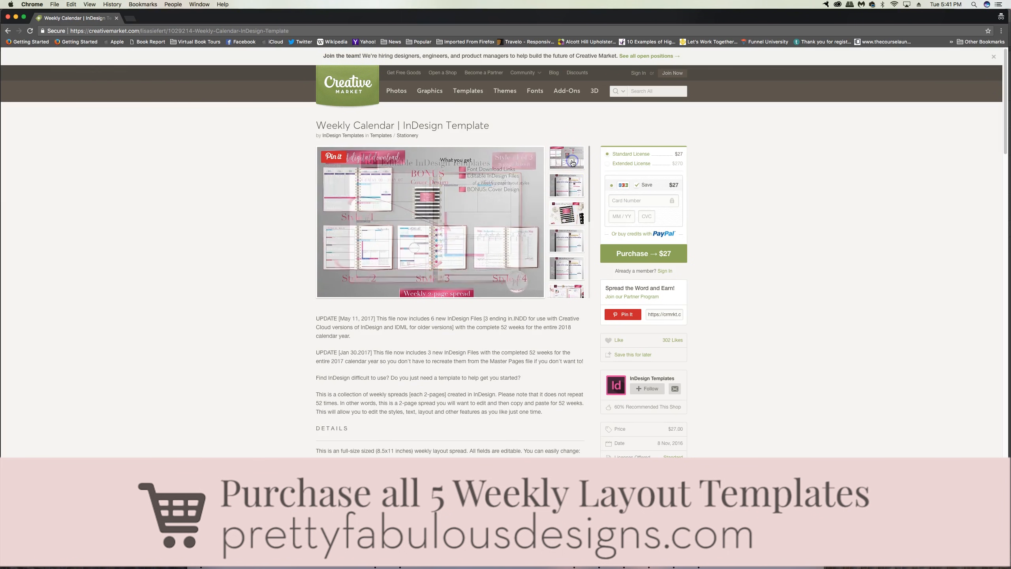
Step: Compare the finished weekly layout in InDesign with the product preview in the browser, returning to InDesign
{"action": "left_click", "coordinate": [517, 259]}
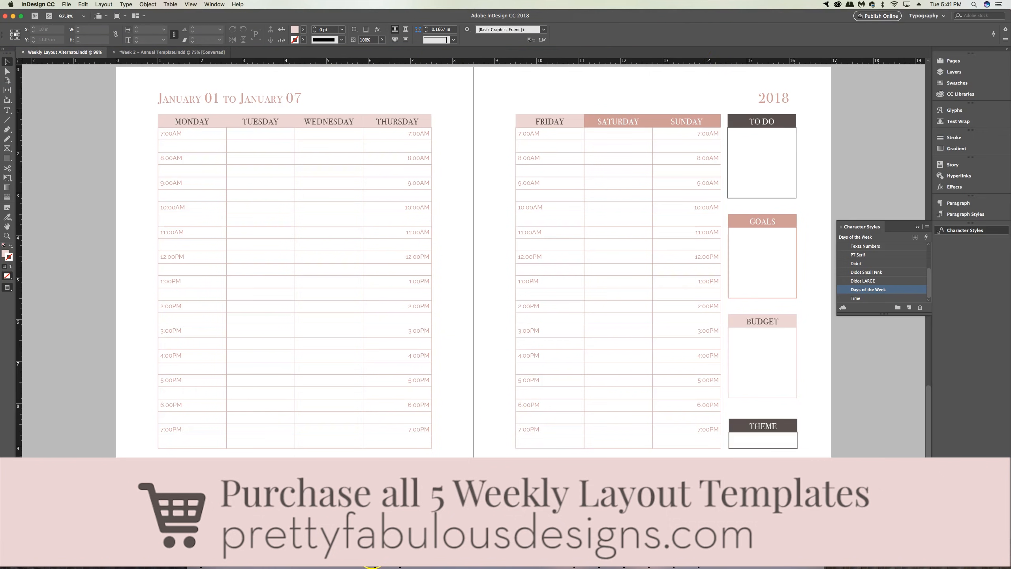
{"action": "left_click", "coordinate": [372, 555]}
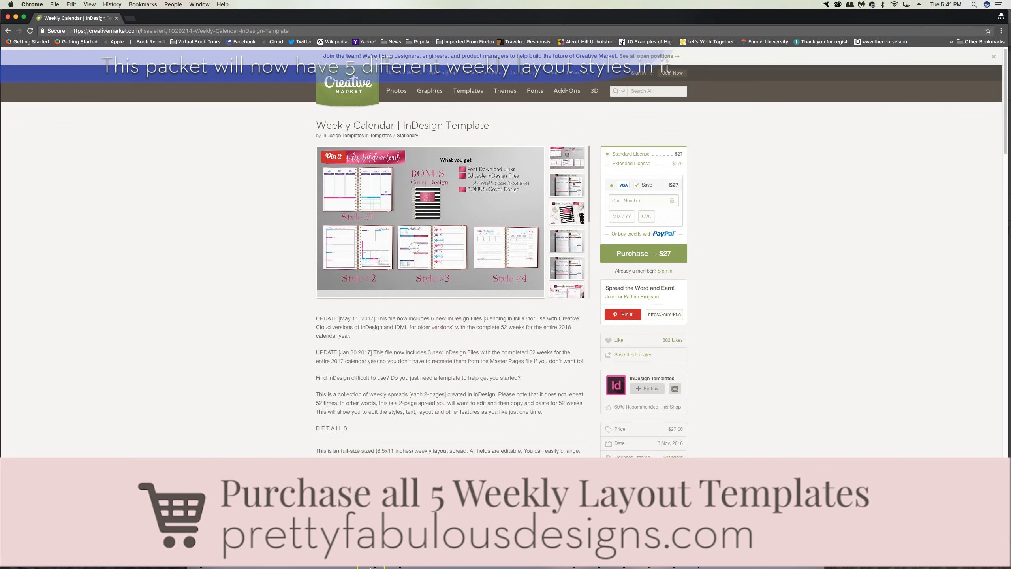
{"action": "left_click", "coordinate": [648, 555]}
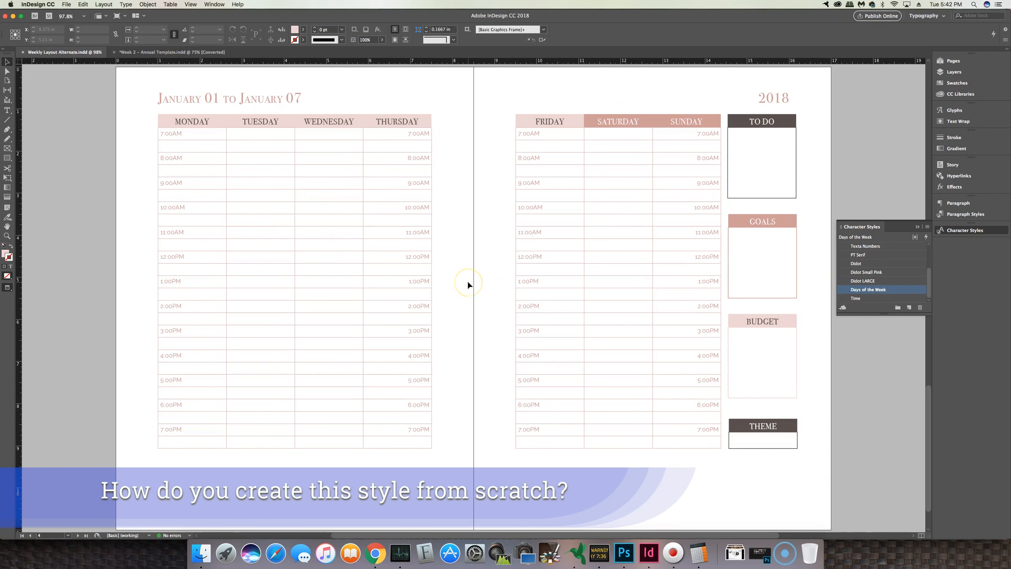
Step: Set up a new document in inches with portrait orientation and the column gutter set to 0 in
{"action": "left_click", "coordinate": [65, 3]}
{"action": "mouse_move", "coordinate": [131, 12]}
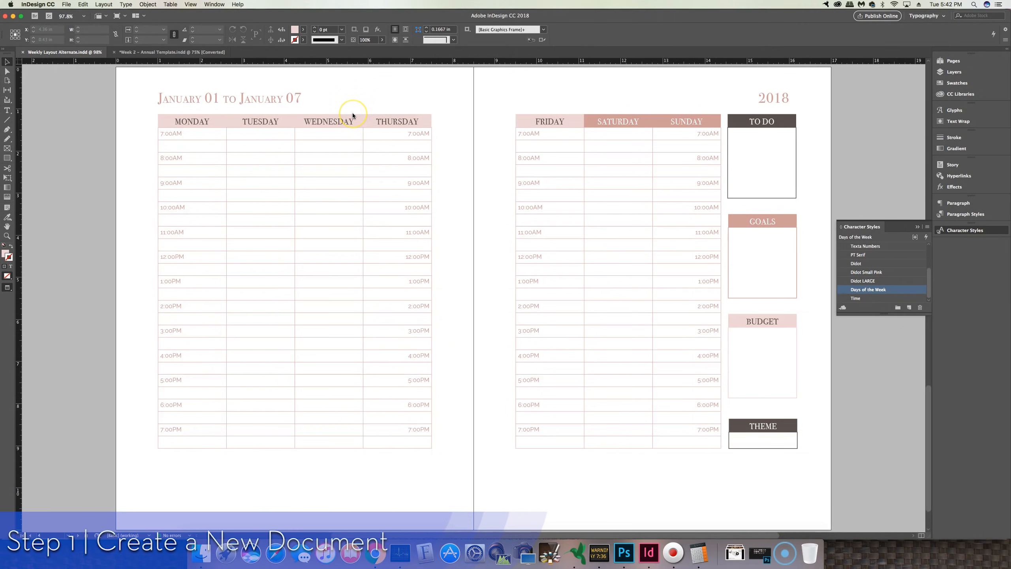
{"action": "key", "text": "super+n"}
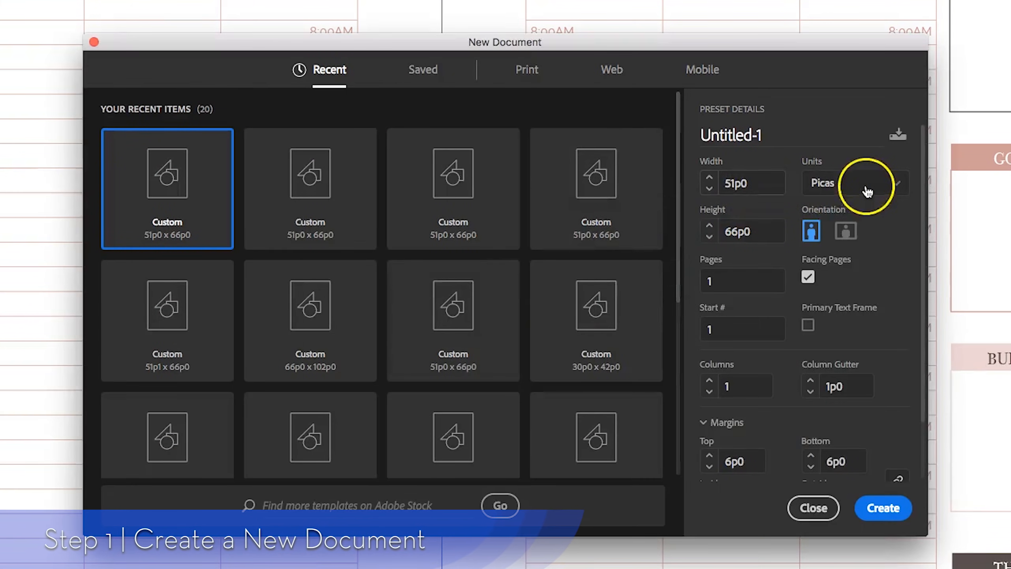
{"action": "left_click", "coordinate": [689, 237]}
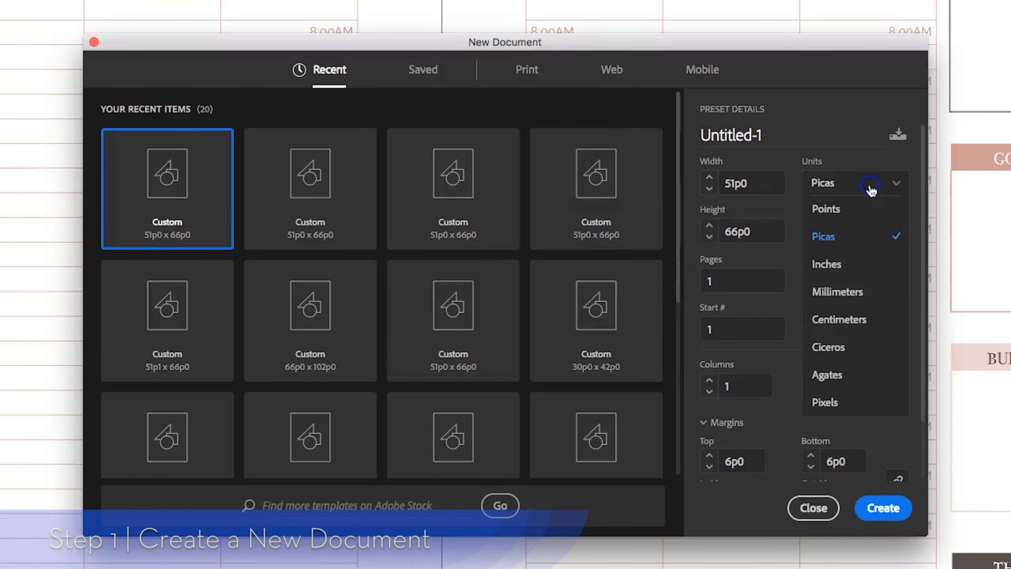
{"action": "left_click", "coordinate": [854, 268]}
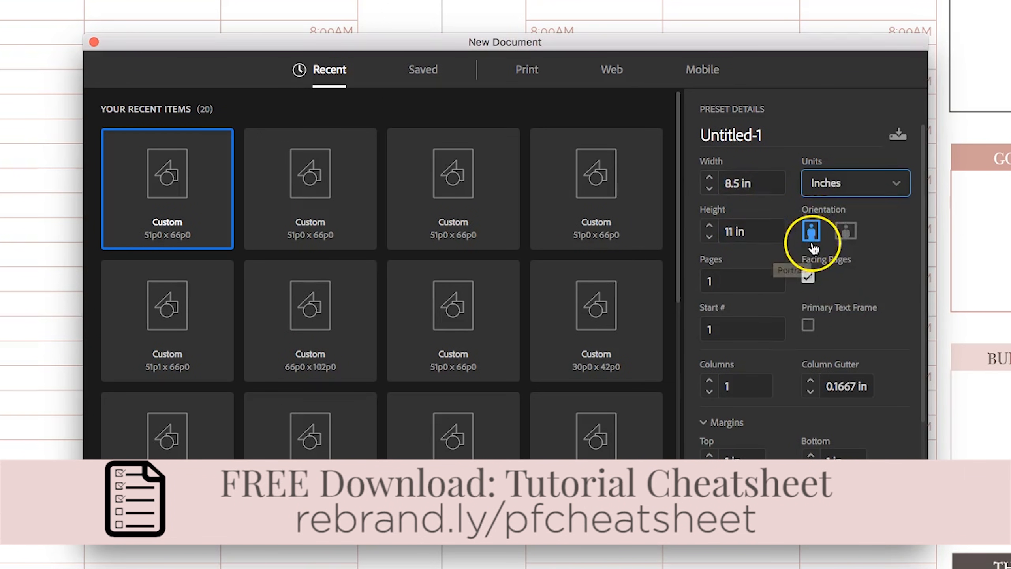
{"action": "left_click", "coordinate": [811, 285]}
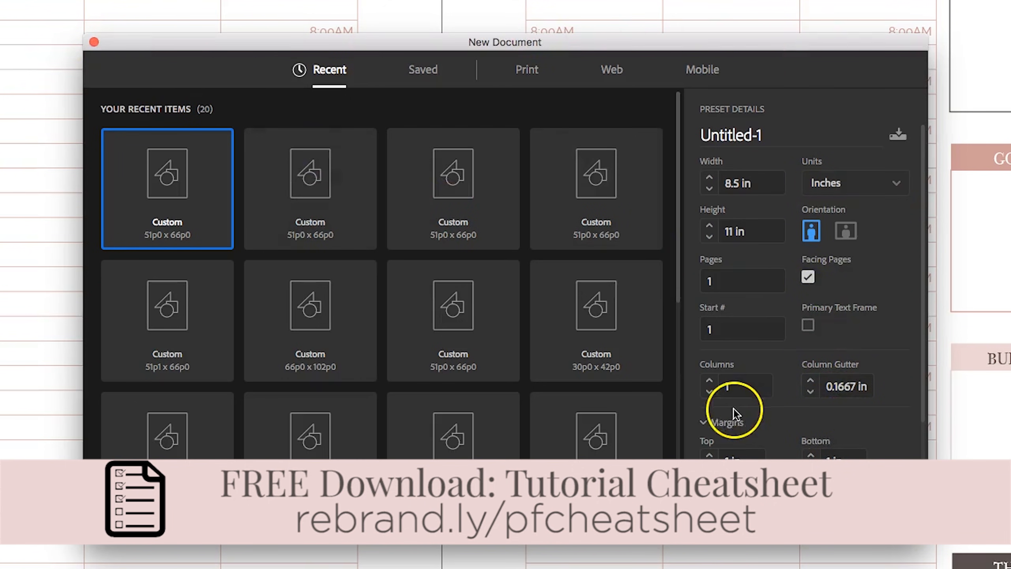
{"action": "scroll", "coordinate": [830, 416], "scroll_direction": "down", "scroll_amount": 2}
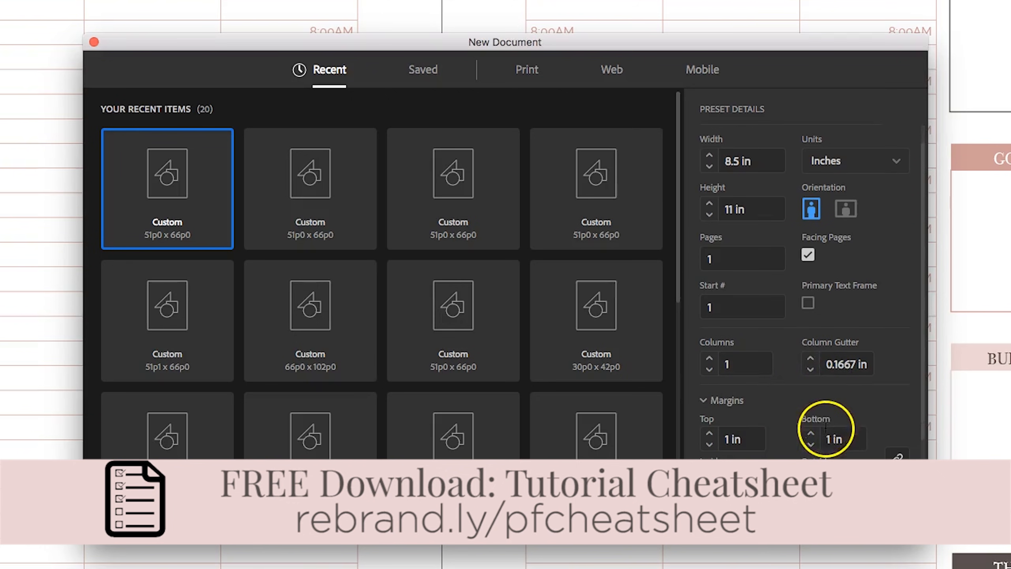
{"action": "left_click", "coordinate": [810, 370]}
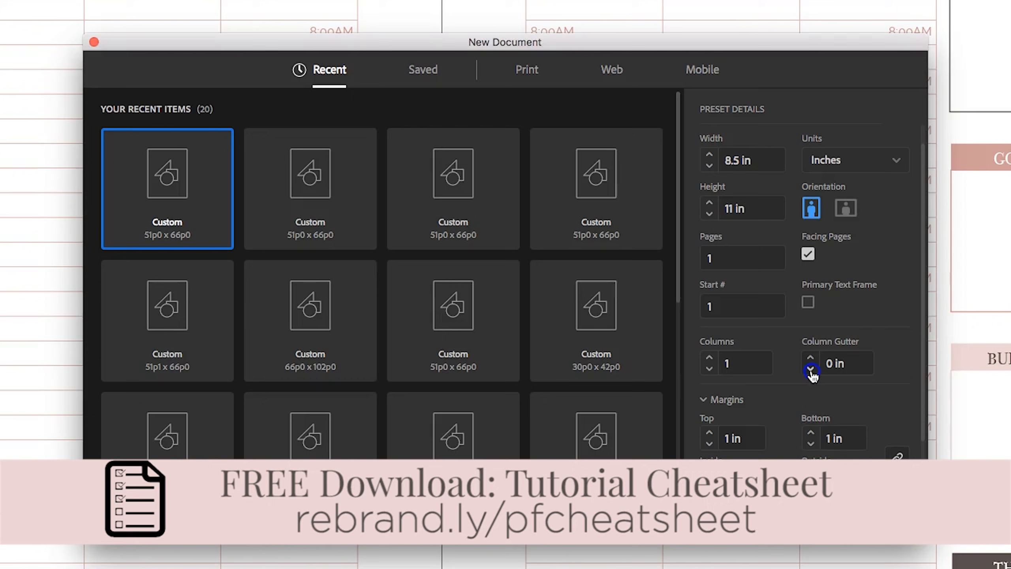
{"action": "scroll", "coordinate": [780, 435], "scroll_direction": "down", "scroll_amount": 3}
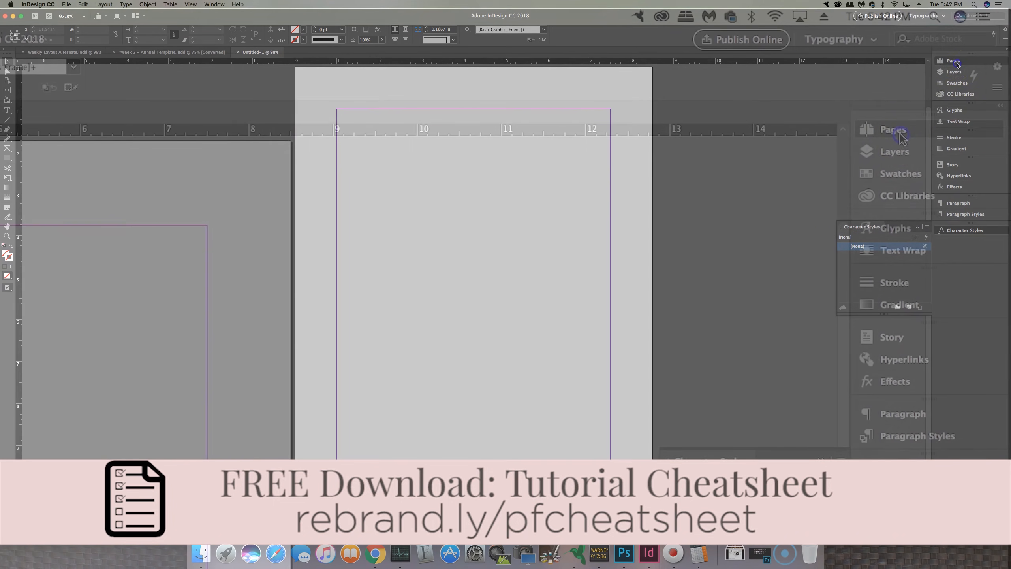
Step: Open the Pages panel for the new document
{"action": "left_click", "coordinate": [954, 62]}
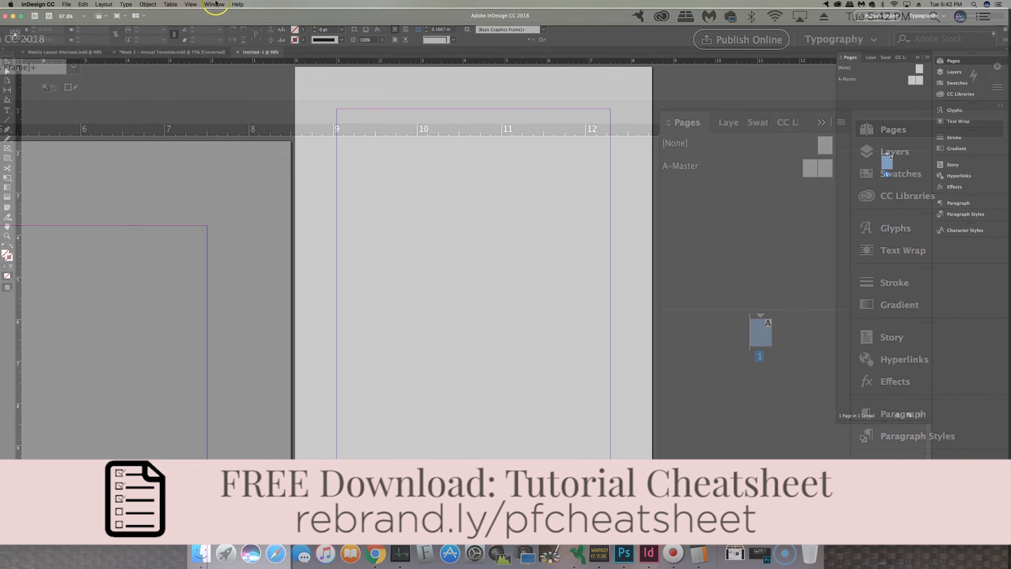
{"action": "left_click", "coordinate": [214, 4]}
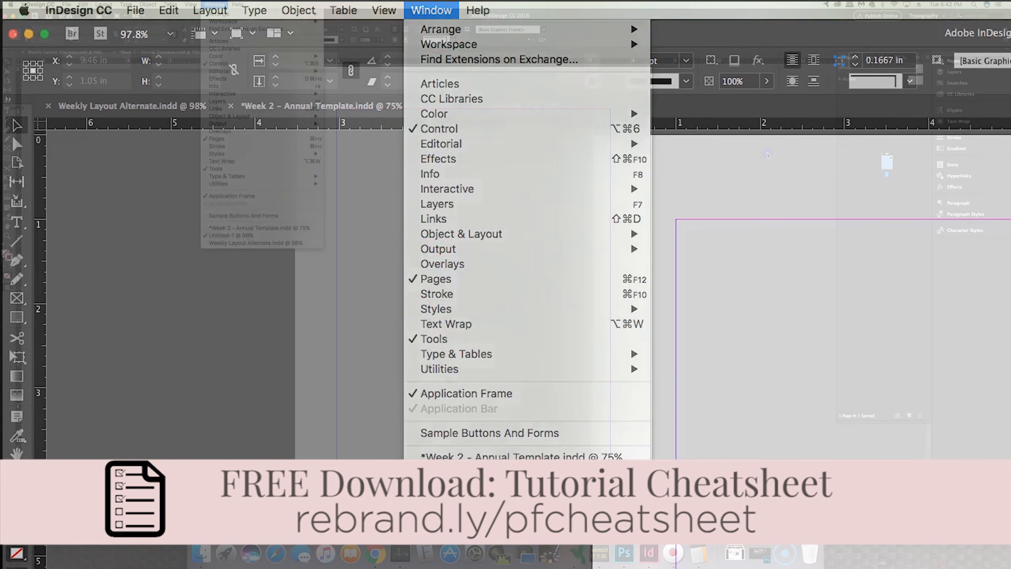
{"action": "left_click", "coordinate": [783, 153]}
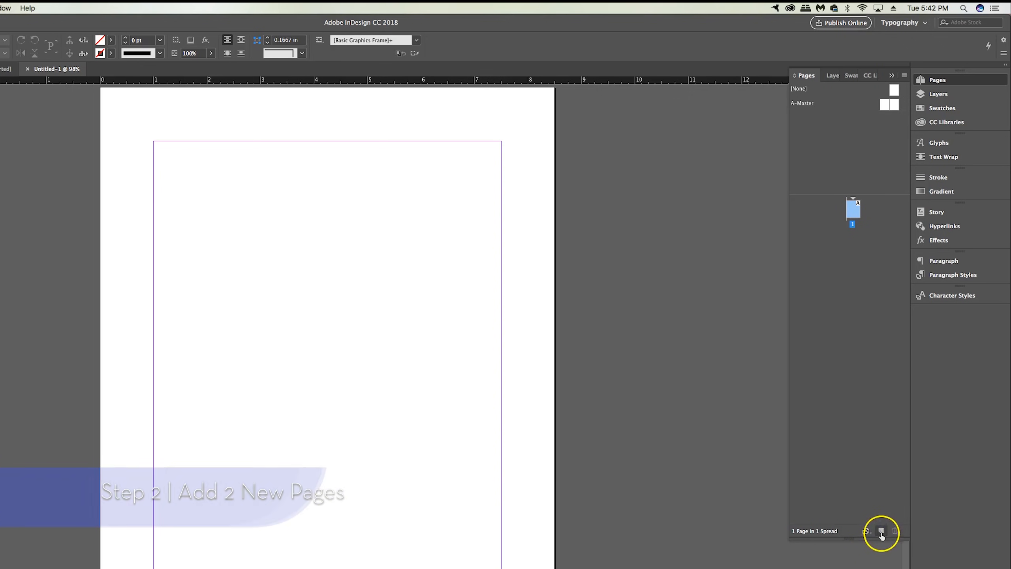
Step: Add two new pages to form a facing spread, then compare it with the Weekly Layout Alternate document
{"action": "left_click", "coordinate": [910, 416]}
{"action": "left_click", "coordinate": [881, 531]}
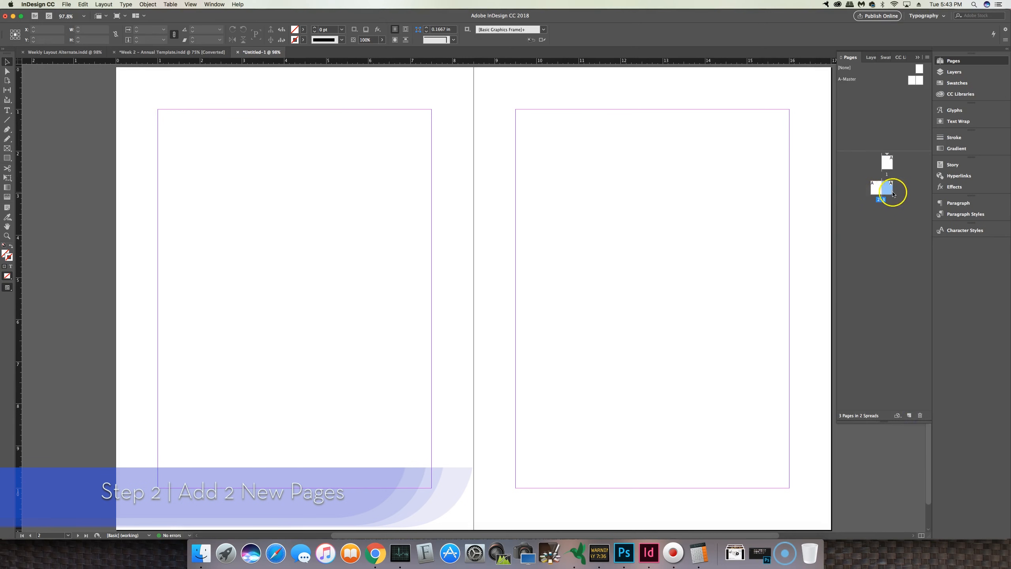
{"action": "left_click", "coordinate": [881, 192]}
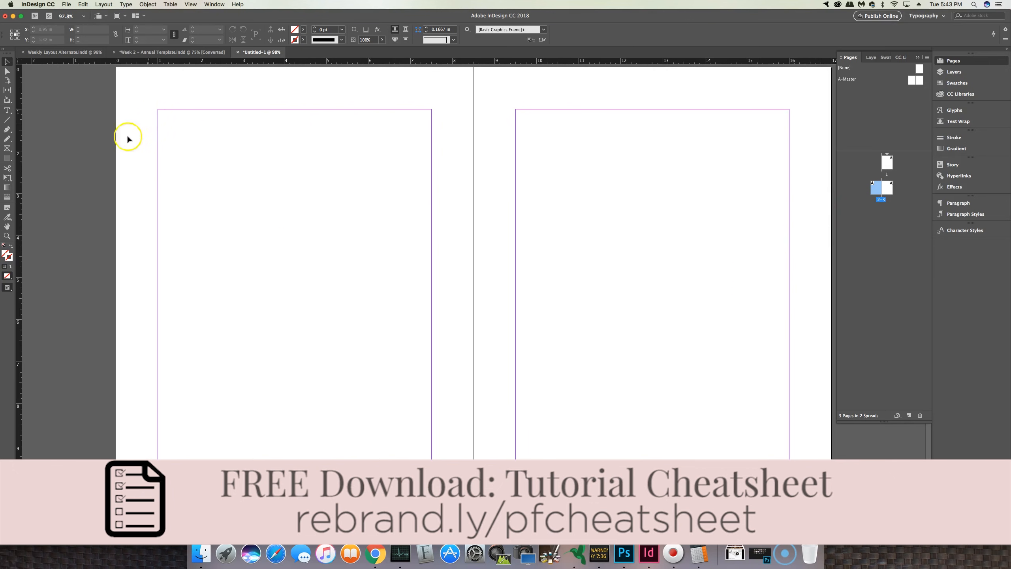
{"action": "left_click", "coordinate": [74, 52]}
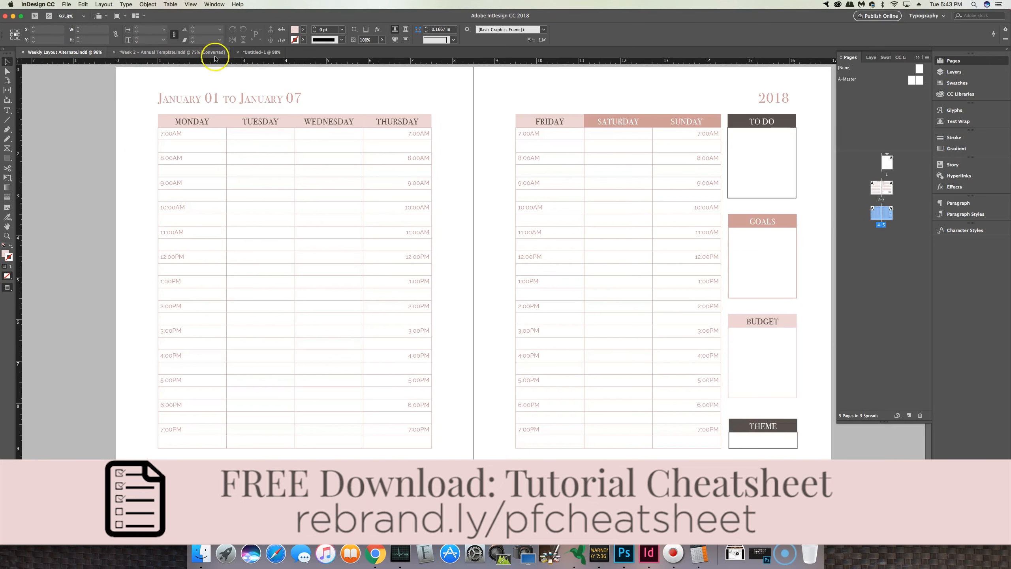
{"action": "left_click", "coordinate": [258, 53]}
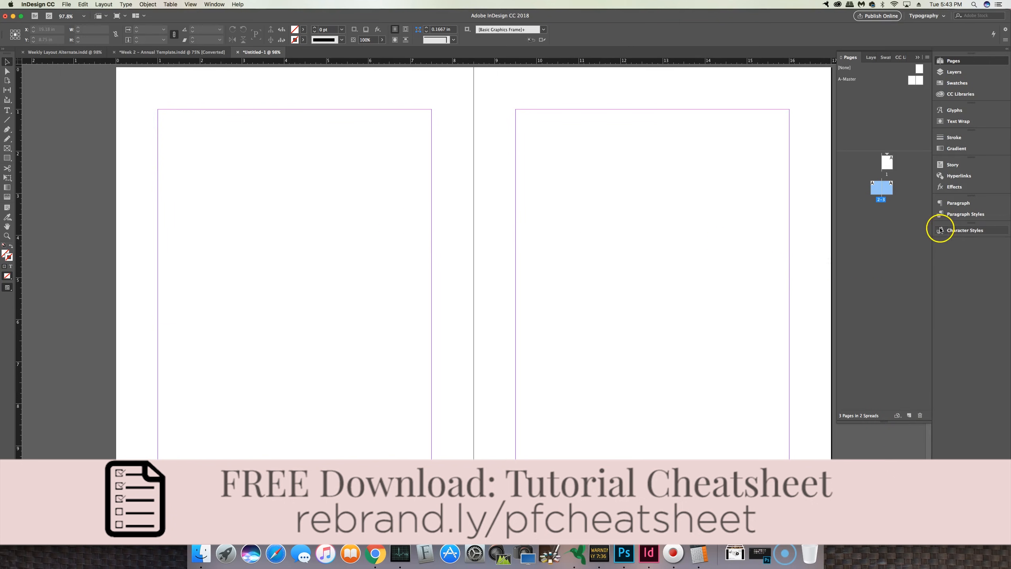
Step: Load the character styles from Weekly Layout Alternate.indd in the 13 Planner 201 folder into the new document
{"action": "left_click", "coordinate": [965, 231]}
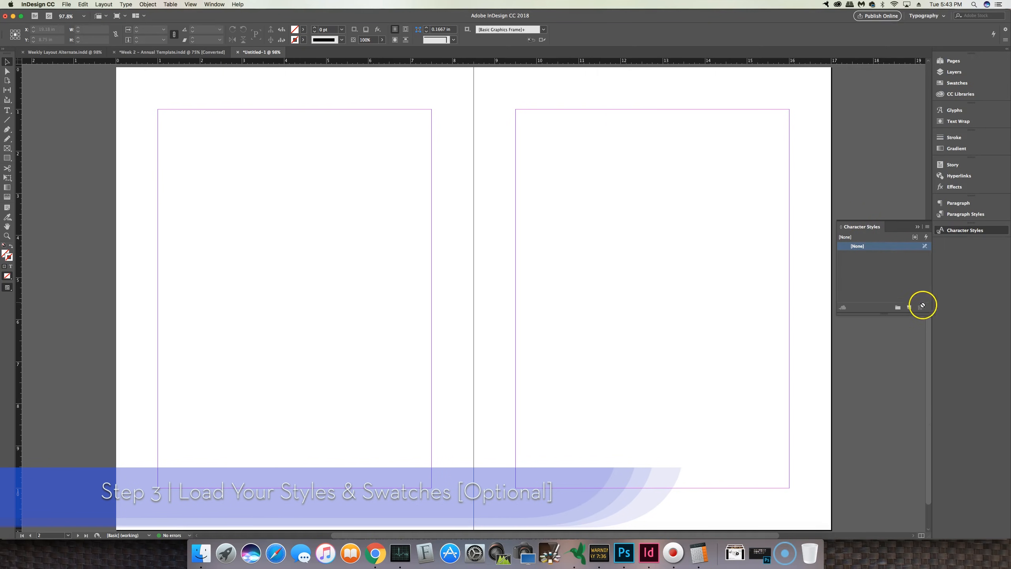
{"action": "left_click", "coordinate": [927, 228]}
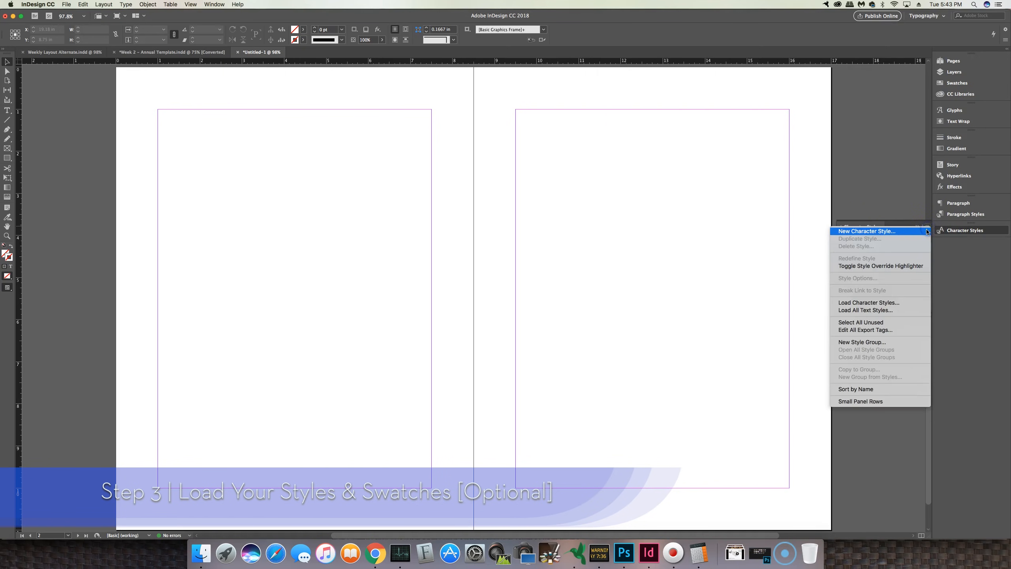
{"action": "left_click", "coordinate": [890, 304]}
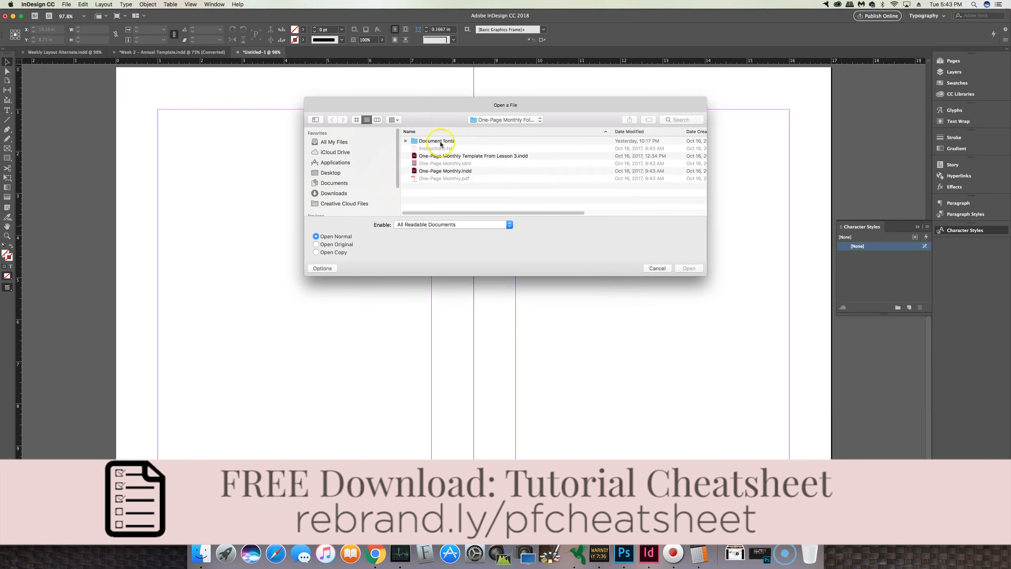
{"action": "left_click", "coordinate": [522, 121]}
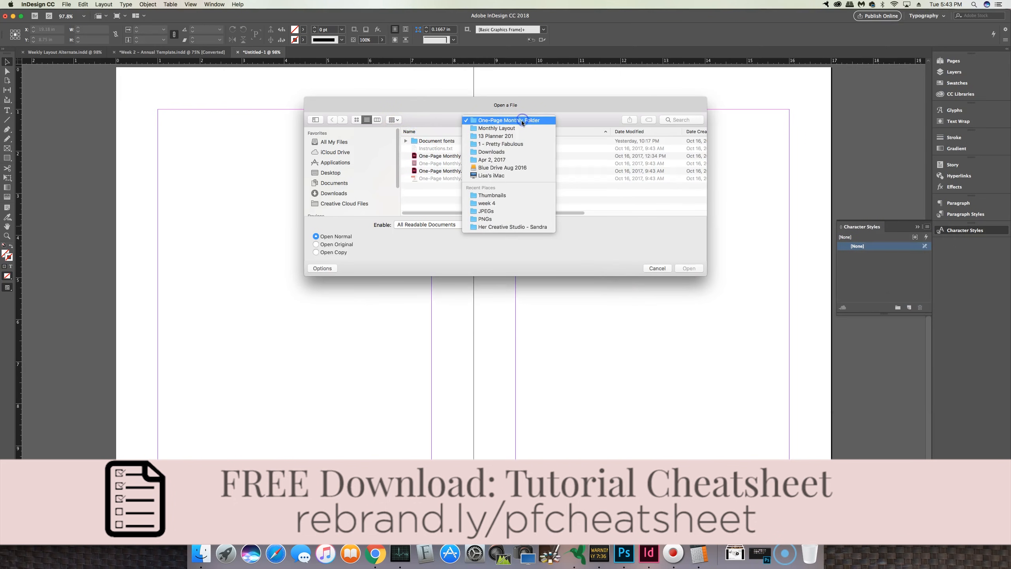
{"action": "left_click", "coordinate": [510, 139]}
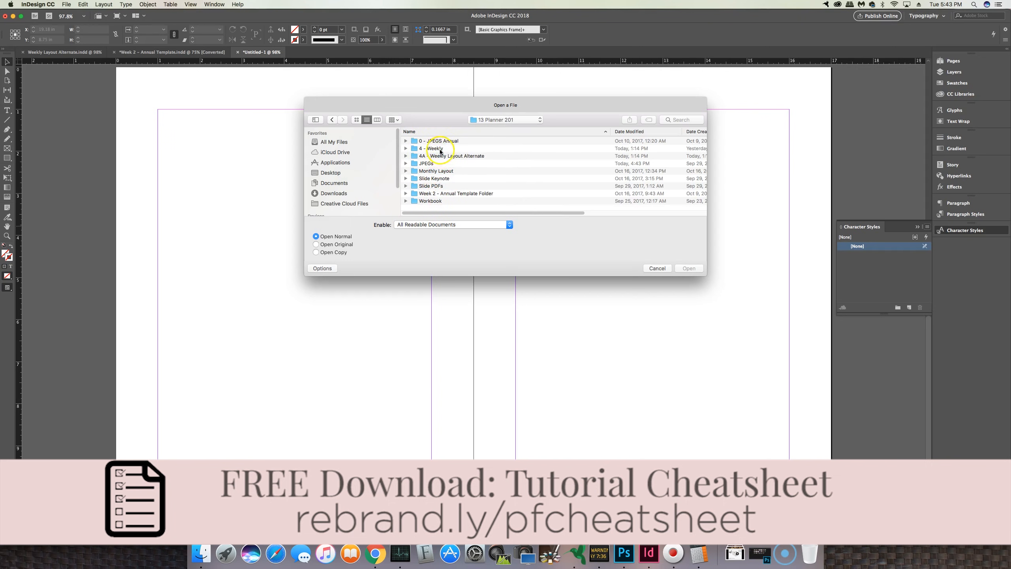
{"action": "double_click", "coordinate": [441, 157]}
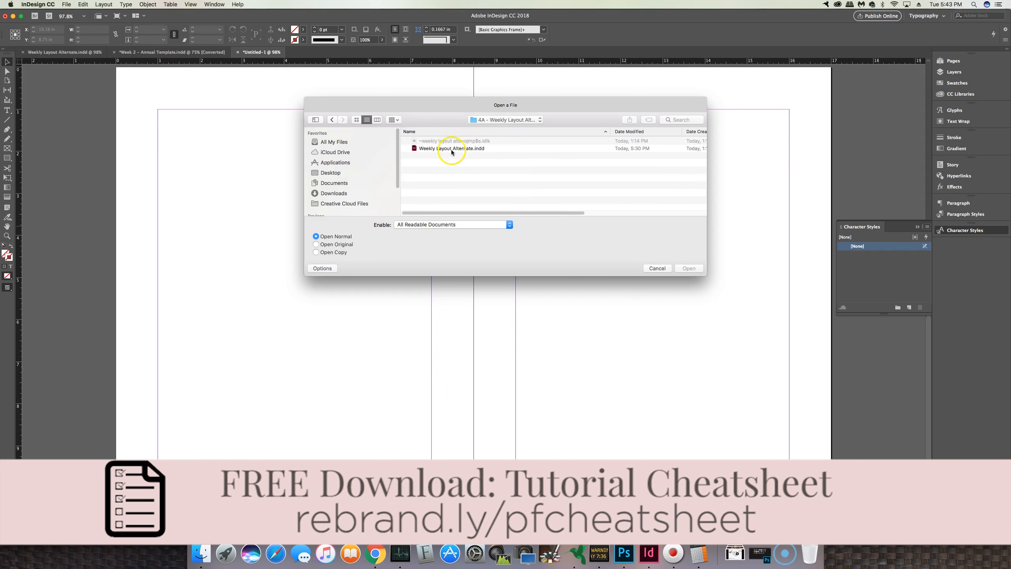
{"action": "double_click", "coordinate": [452, 150]}
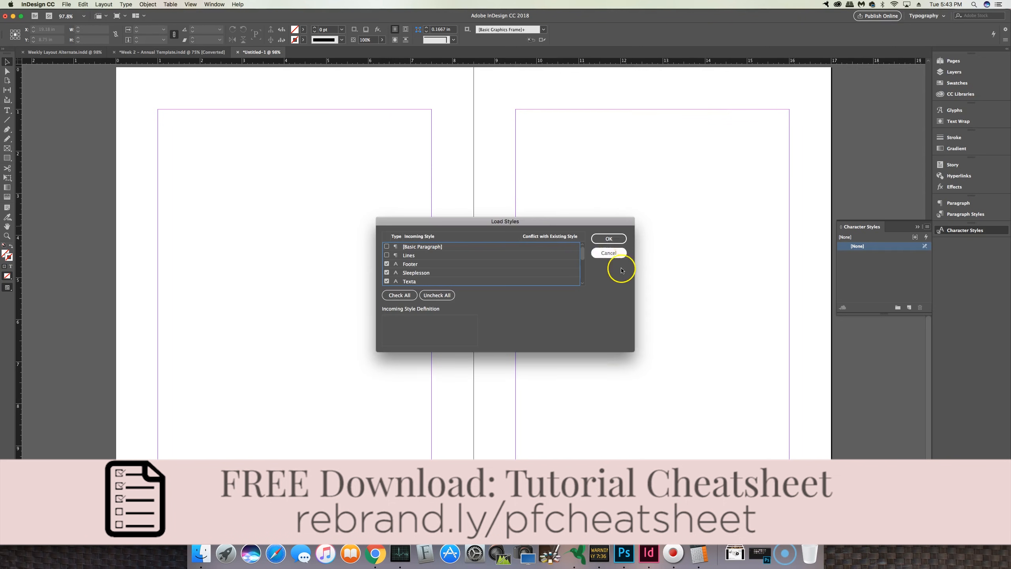
{"action": "left_click", "coordinate": [608, 238]}
{"action": "scroll", "coordinate": [884, 281], "scroll_direction": "down", "scroll_amount": 3}
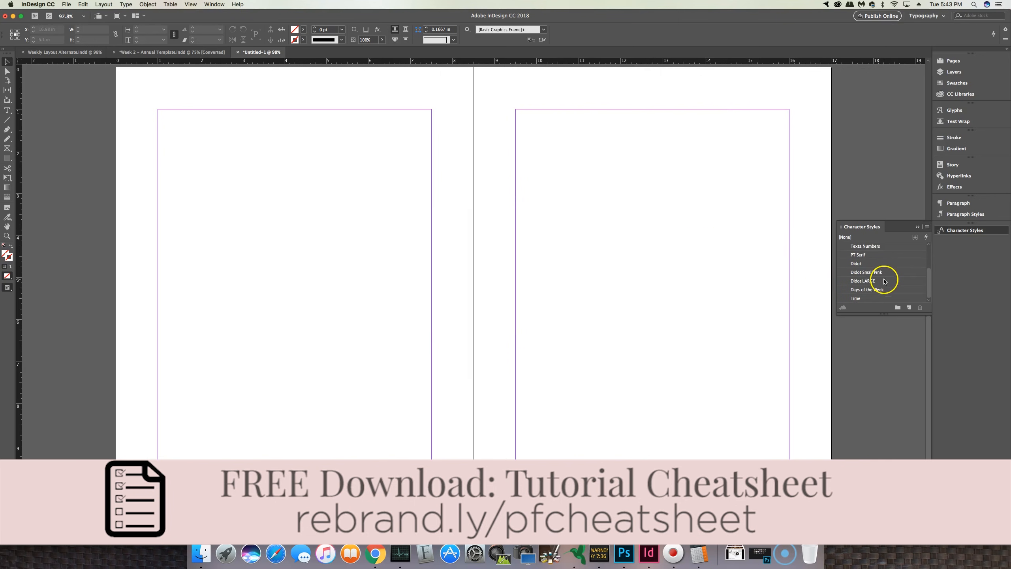
Step: Open the Swatches panel to review the available colour swatches, then collapse it
{"action": "left_click", "coordinate": [958, 83]}
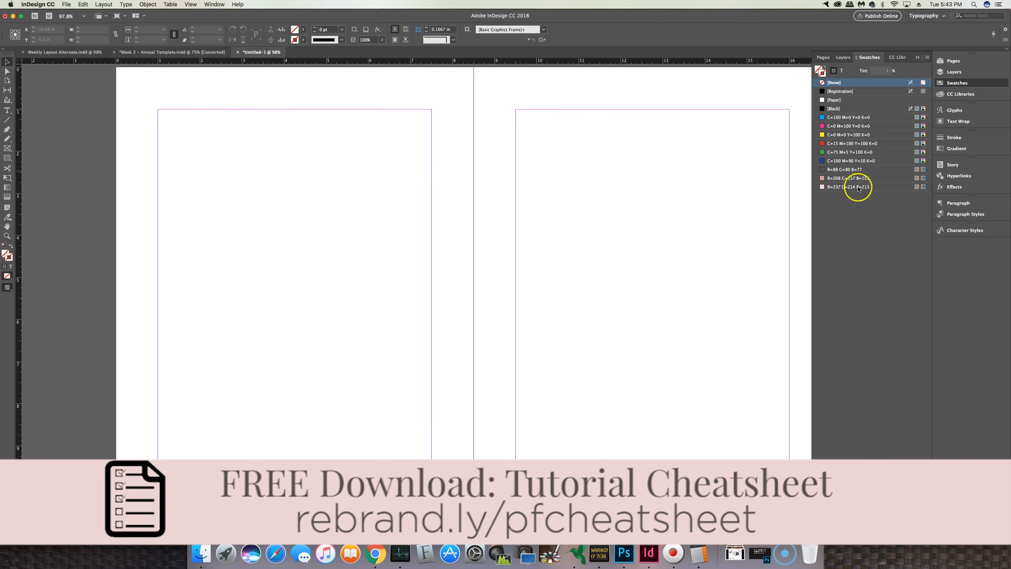
{"action": "left_click", "coordinate": [954, 85]}
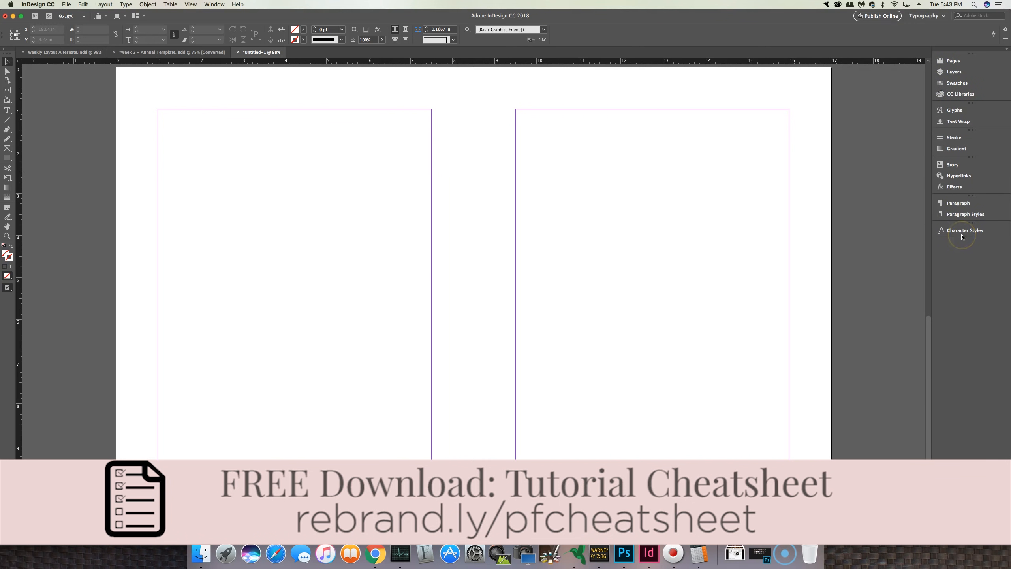
{"action": "left_click", "coordinate": [957, 84]}
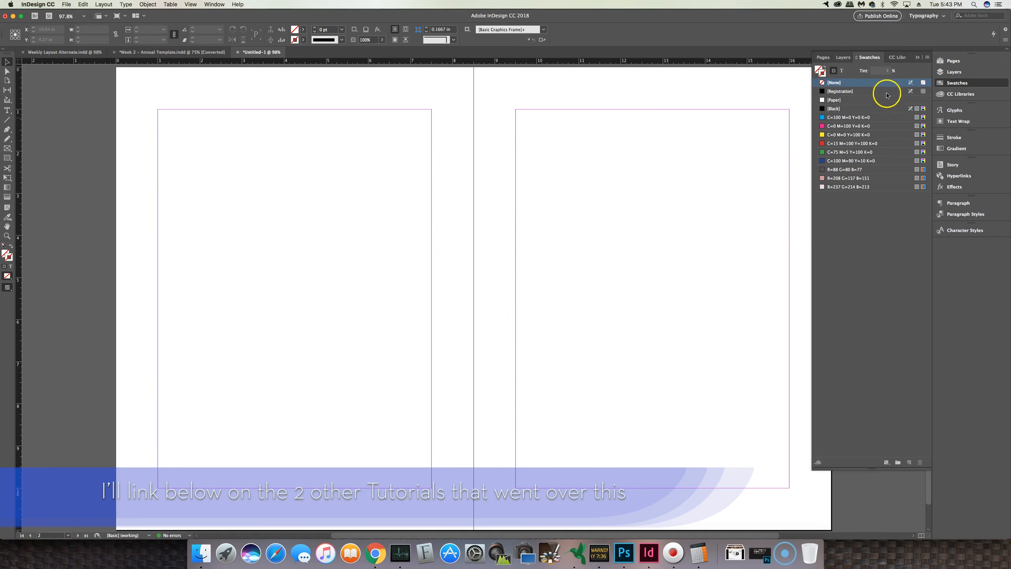
{"action": "left_click", "coordinate": [917, 58]}
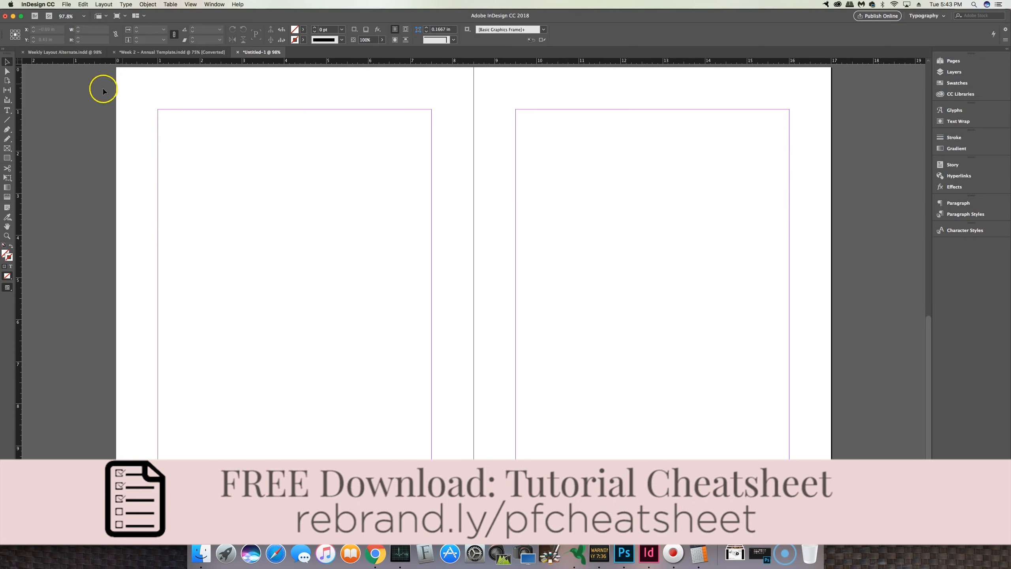
Step: Draw a text frame across the top of the left page with the heading January 01 to January 07, comparing with the reference layout
{"action": "left_click", "coordinate": [7, 110]}
{"action": "left_click_drag", "start_coordinate": [155, 89], "coordinate": [431, 109]}
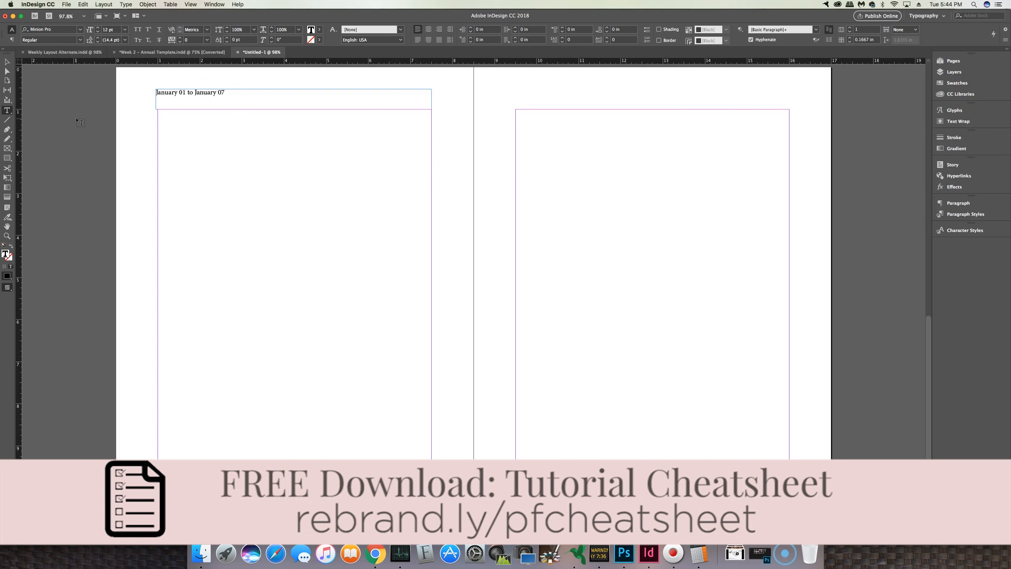
{"action": "left_click", "coordinate": [7, 61]}
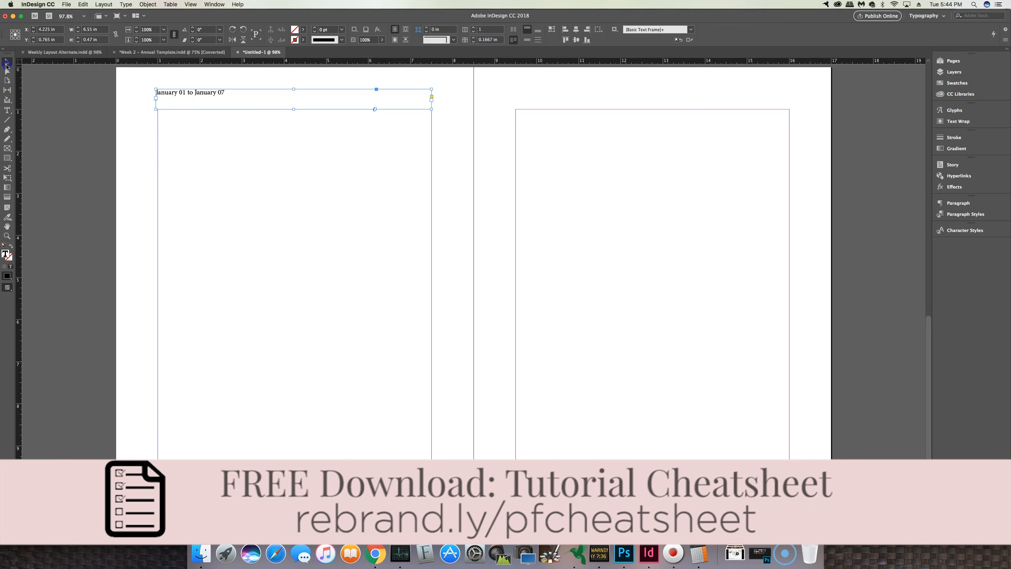
{"action": "left_click", "coordinate": [91, 52]}
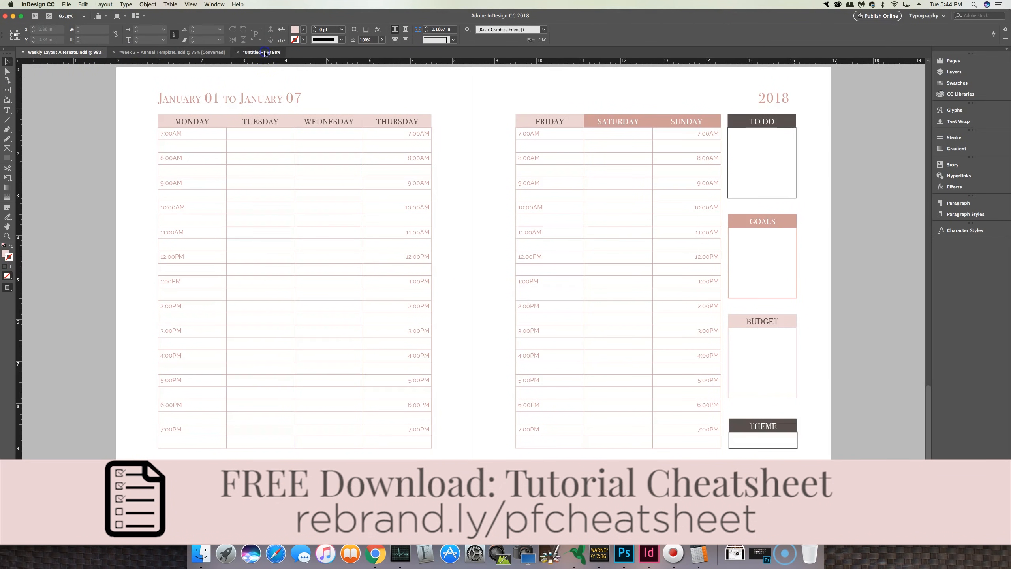
{"action": "left_click", "coordinate": [266, 52]}
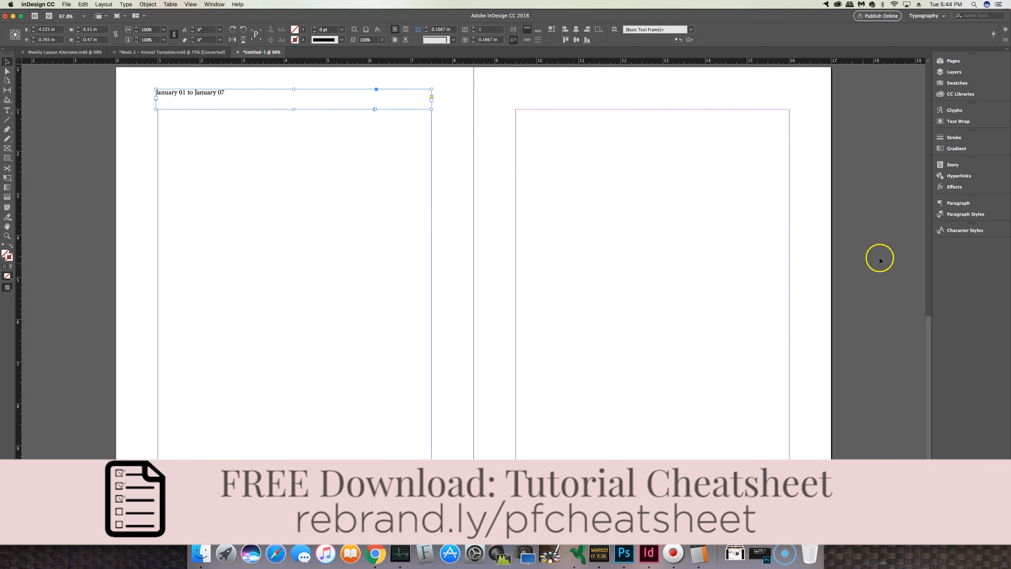
Step: Apply the Didot LARGE character style to the heading and colour its text R=208 G=157 B=151
{"action": "left_click", "coordinate": [965, 231]}
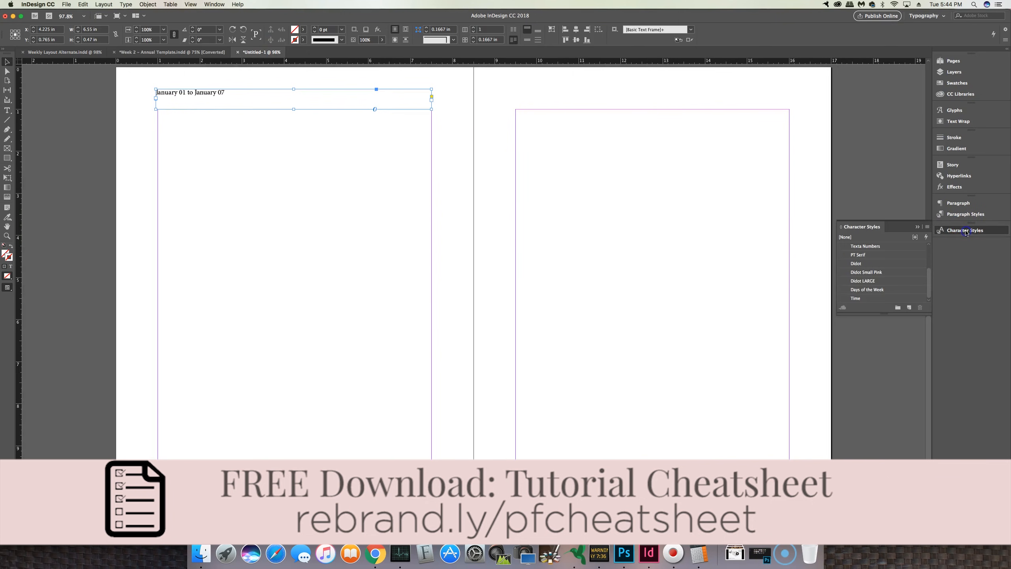
{"action": "left_click", "coordinate": [876, 281]}
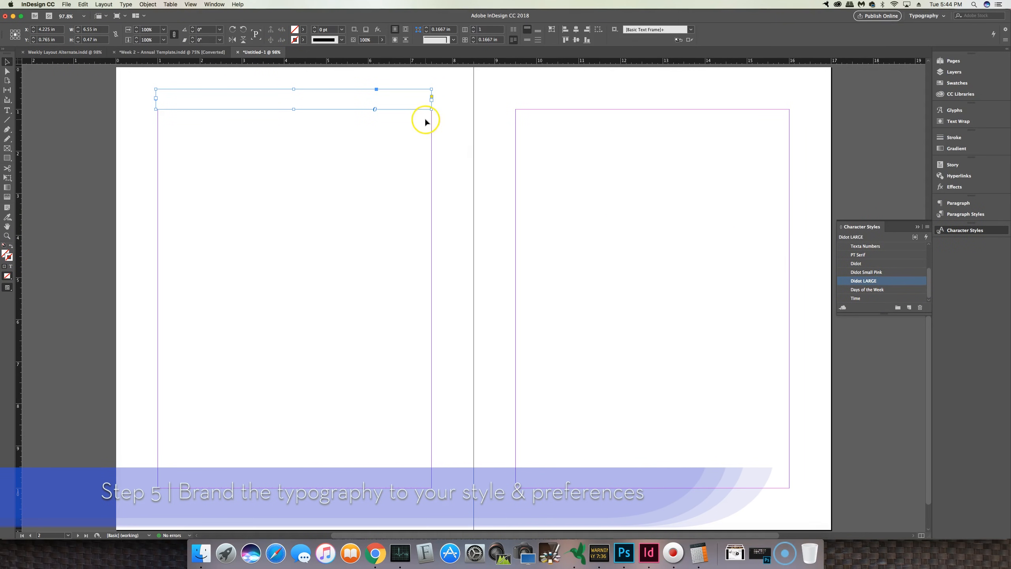
{"action": "left_click", "coordinate": [302, 31]}
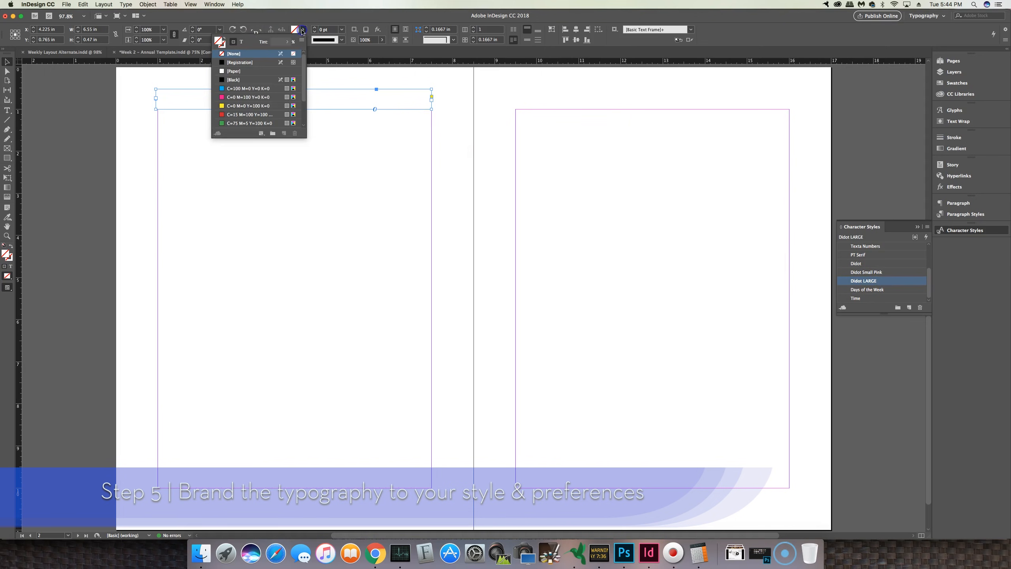
{"action": "left_click", "coordinate": [234, 71]}
{"action": "scroll", "coordinate": [265, 105], "scroll_direction": "down", "scroll_amount": 2}
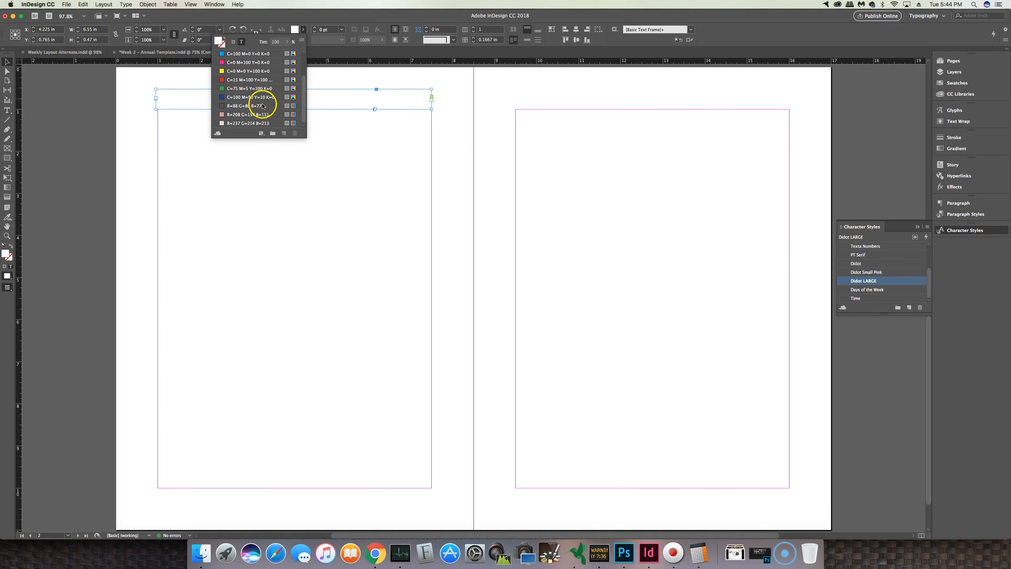
{"action": "left_click", "coordinate": [261, 115]}
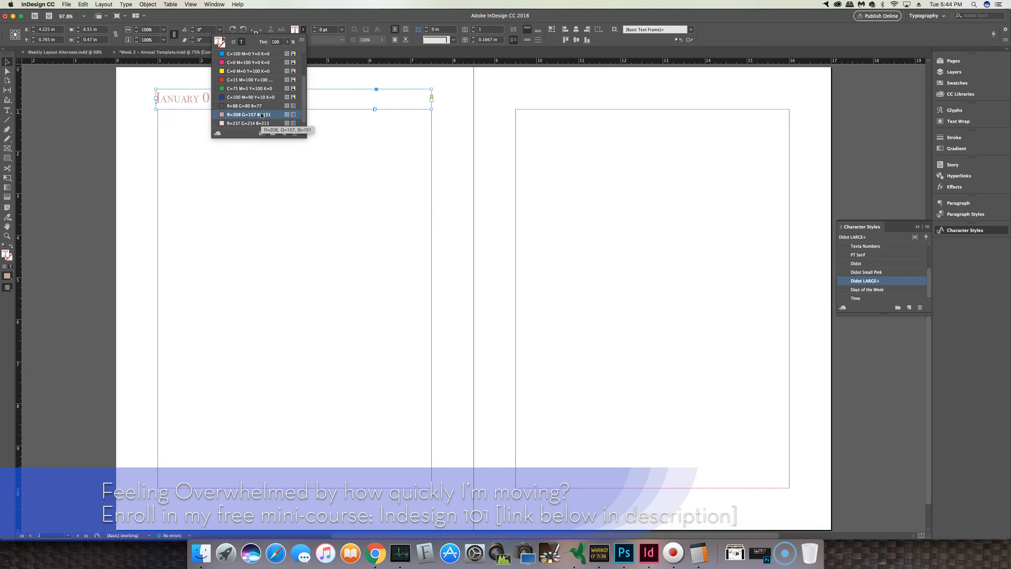
{"action": "left_click", "coordinate": [327, 153]}
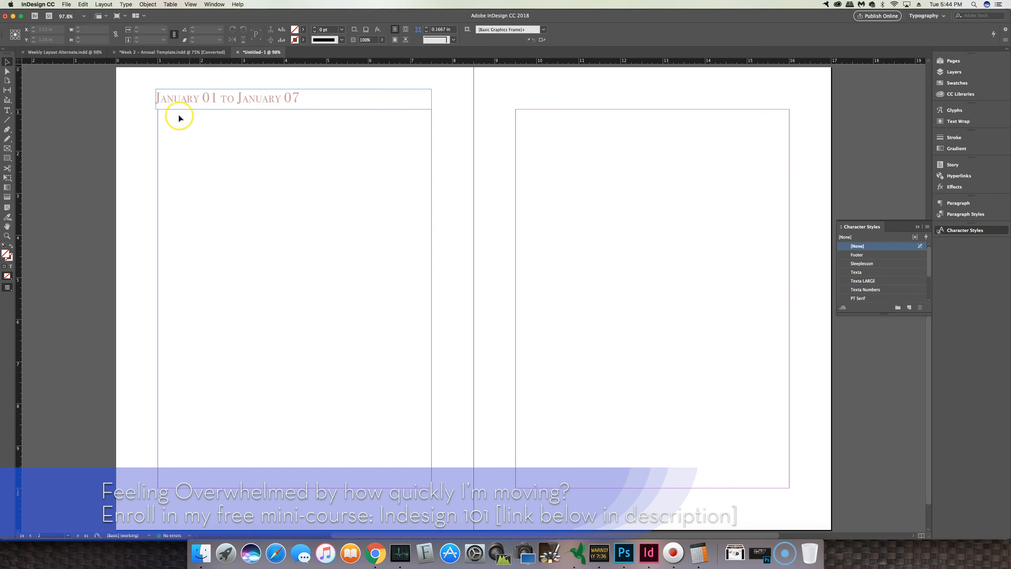
Step: Nudge the heading frame to align with the left page margin and compare it with the reference layout
{"action": "left_click", "coordinate": [170, 103]}
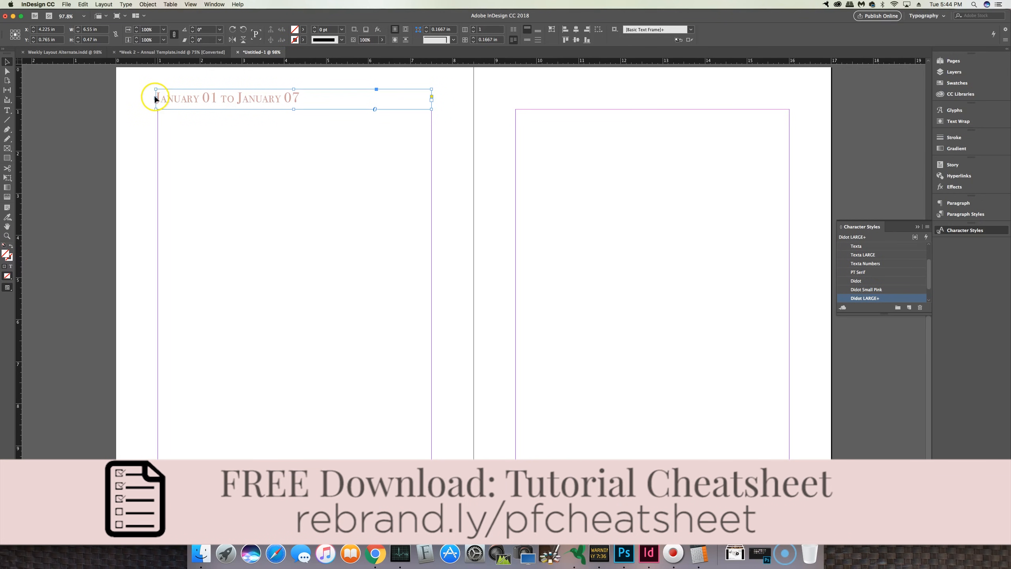
{"action": "left_click_drag", "start_coordinate": [156, 99], "coordinate": [157, 98]}
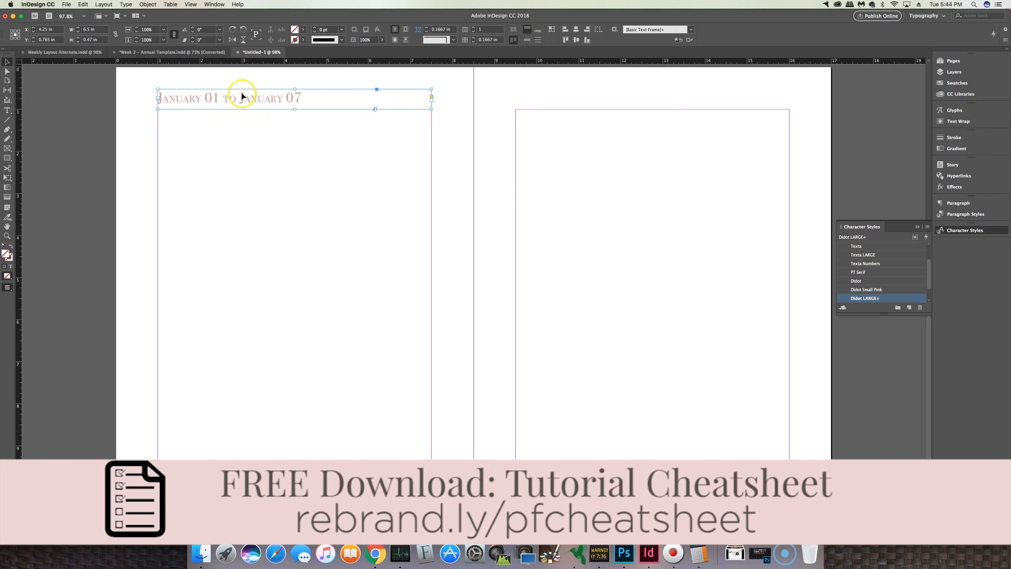
{"action": "left_click", "coordinate": [61, 52]}
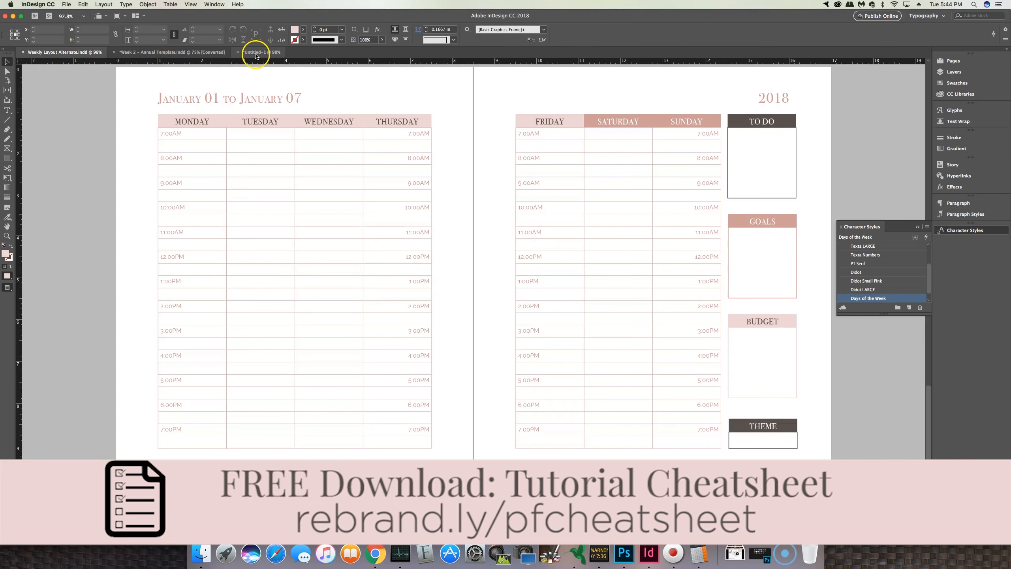
{"action": "left_click", "coordinate": [257, 54]}
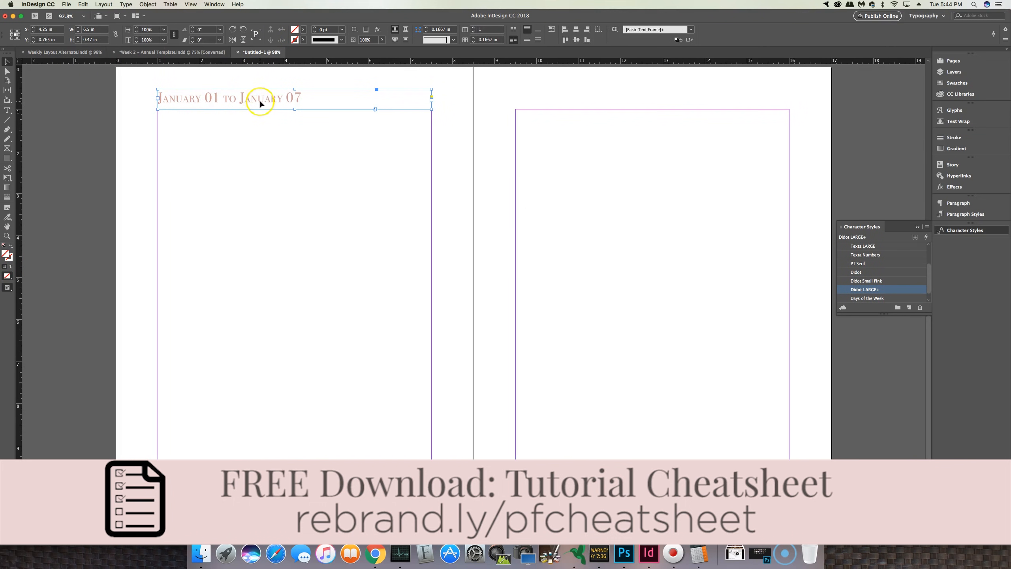
Step: Paste a copy of the heading frame and move it to the top of the right page
{"action": "left_click", "coordinate": [651, 104]}
{"action": "left_click", "coordinate": [381, 104]}
{"action": "key", "text": "super+v"}
{"action": "left_click_drag", "start_coordinate": [485, 280], "coordinate": [672, 99]}
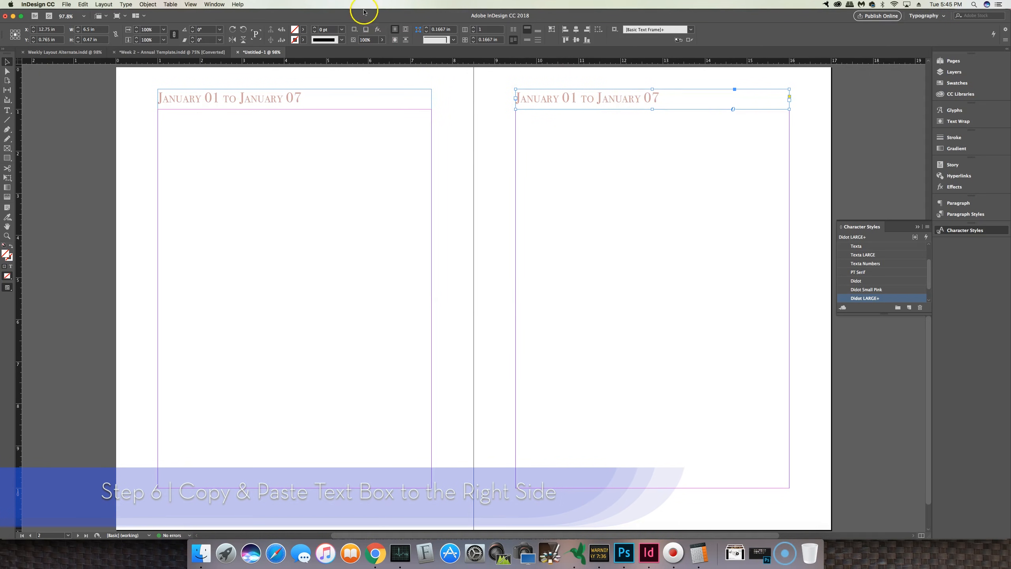
Step: Right-align the copied heading and replace its text with 2018
{"action": "left_click", "coordinate": [8, 110]}
{"action": "left_click", "coordinate": [440, 32]}
{"action": "left_click", "coordinate": [673, 100]}
{"action": "left_click_drag", "start_coordinate": [664, 99], "coordinate": [806, 98]}
{"action": "type", "text": "2"}
{"action": "left_click", "coordinate": [817, 120]}
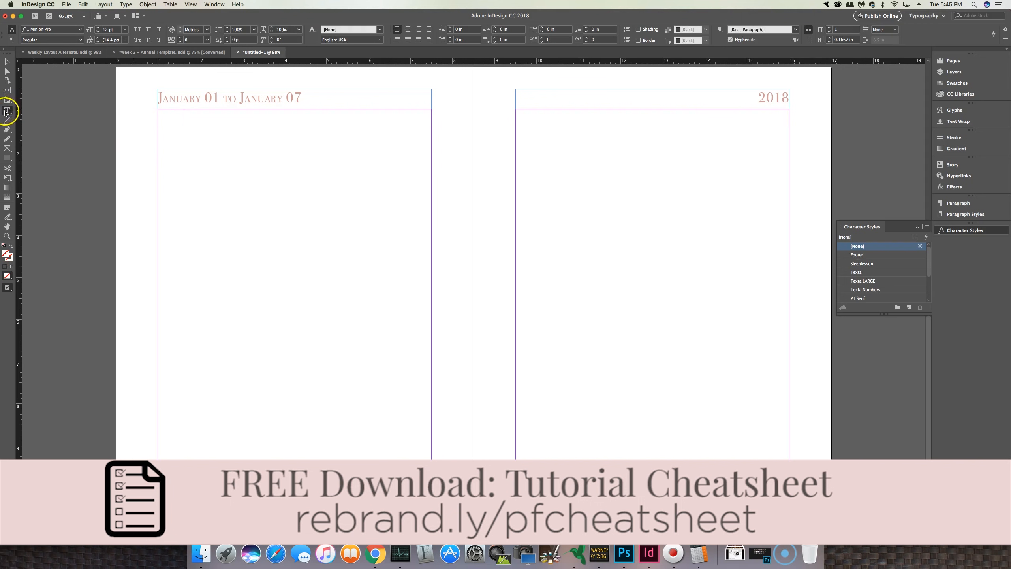
Step: Create a small text frame under the left heading reading Monday and apply the Days of the Week character style
{"action": "left_click_drag", "start_coordinate": [158, 110], "coordinate": [224, 126]}
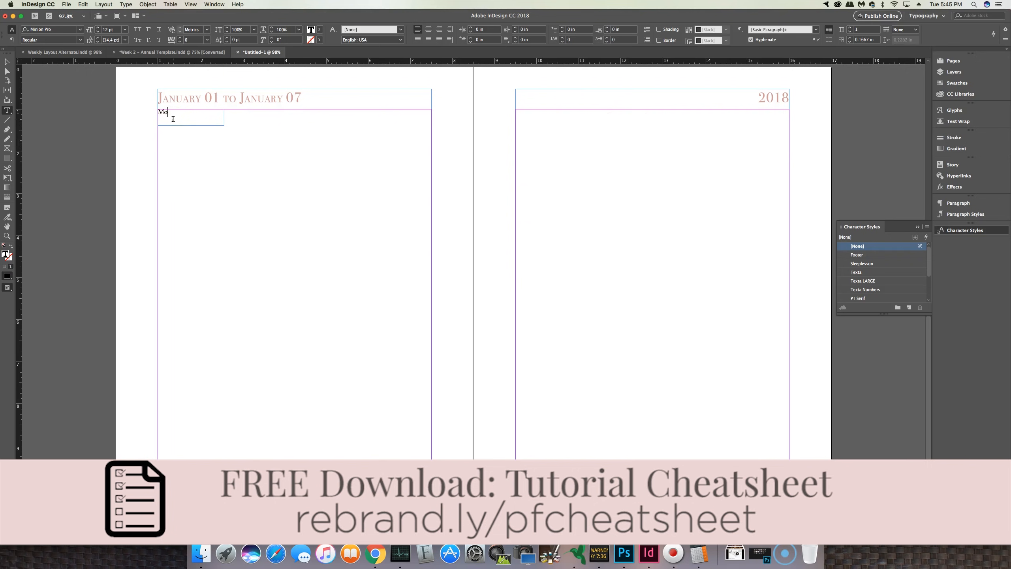
{"action": "type", "text": "Monday"}
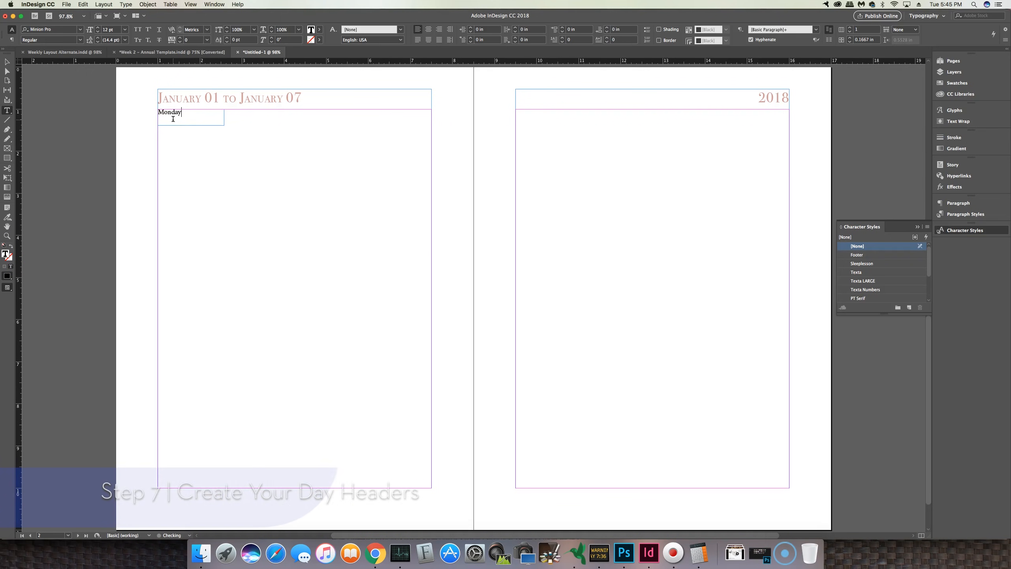
{"action": "left_click", "coordinate": [6, 61]}
{"action": "scroll", "coordinate": [878, 283], "scroll_direction": "down", "scroll_amount": 3}
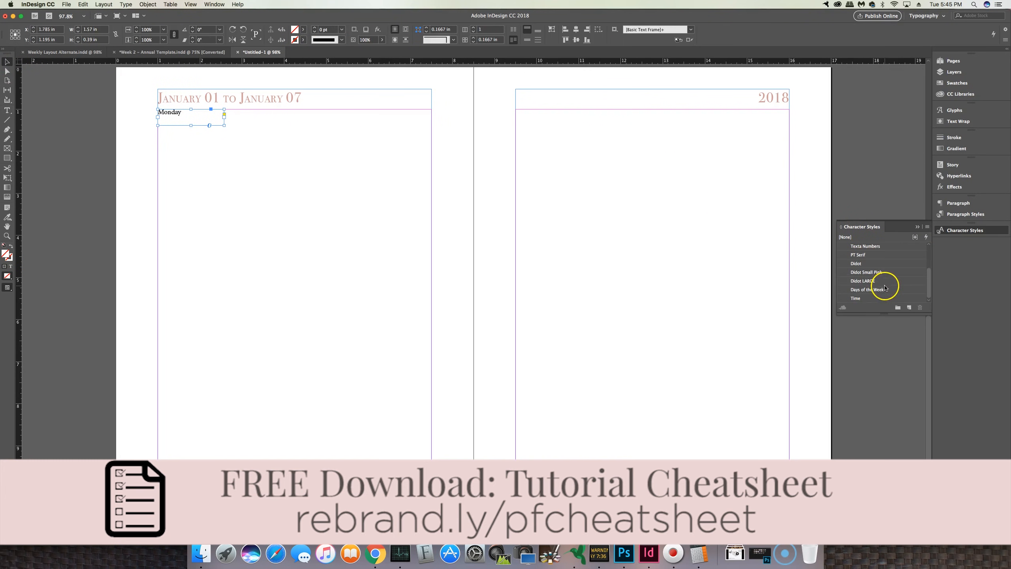
{"action": "left_click", "coordinate": [878, 290]}
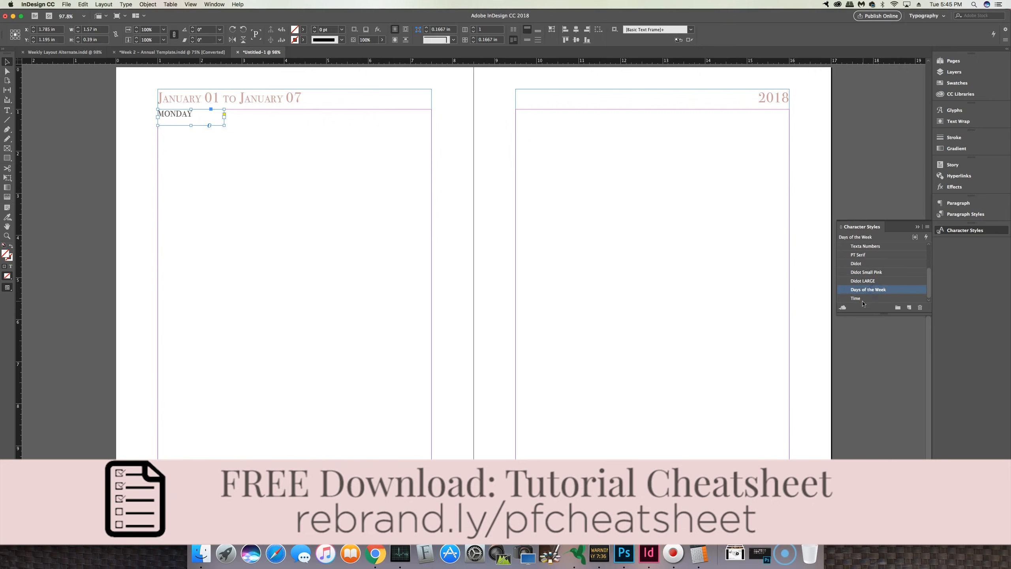
Step: Center the MONDAY text vertically and horizontally in its frame, then compare with the reference layout
{"action": "left_click", "coordinate": [526, 40]}
{"action": "left_click", "coordinate": [7, 111]}
{"action": "left_click", "coordinate": [428, 29]}
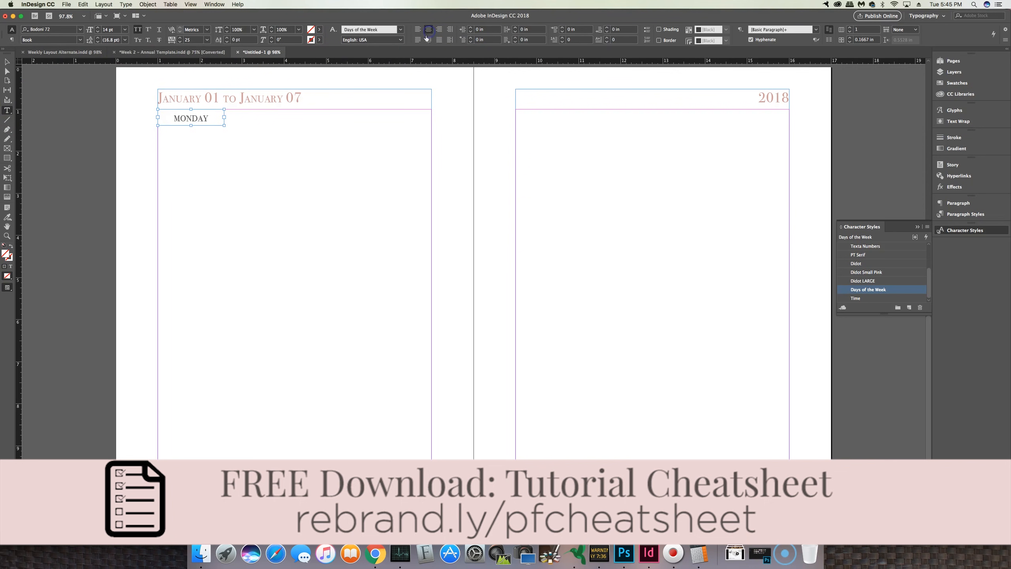
{"action": "left_click", "coordinate": [64, 52]}
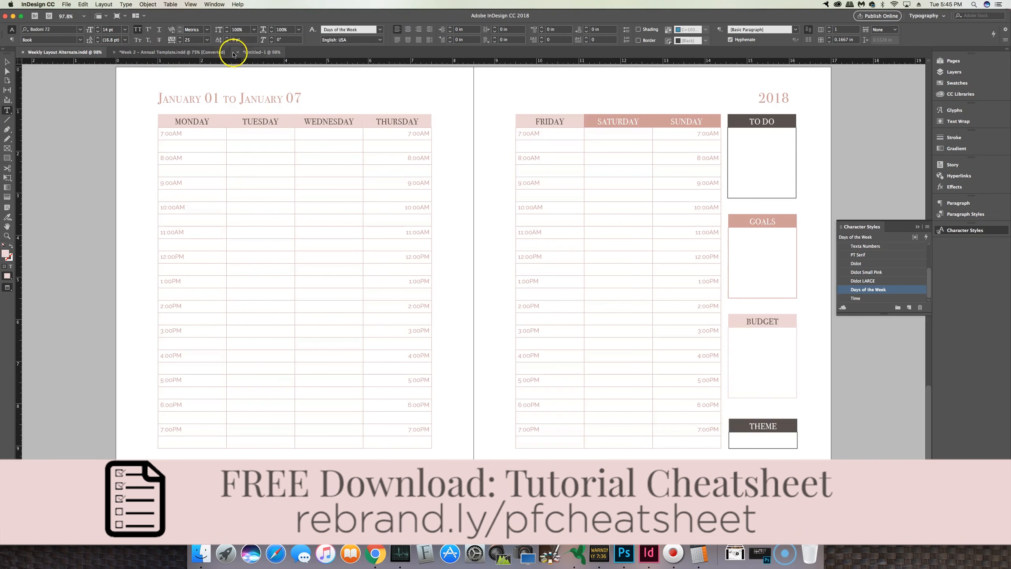
{"action": "left_click", "coordinate": [254, 53]}
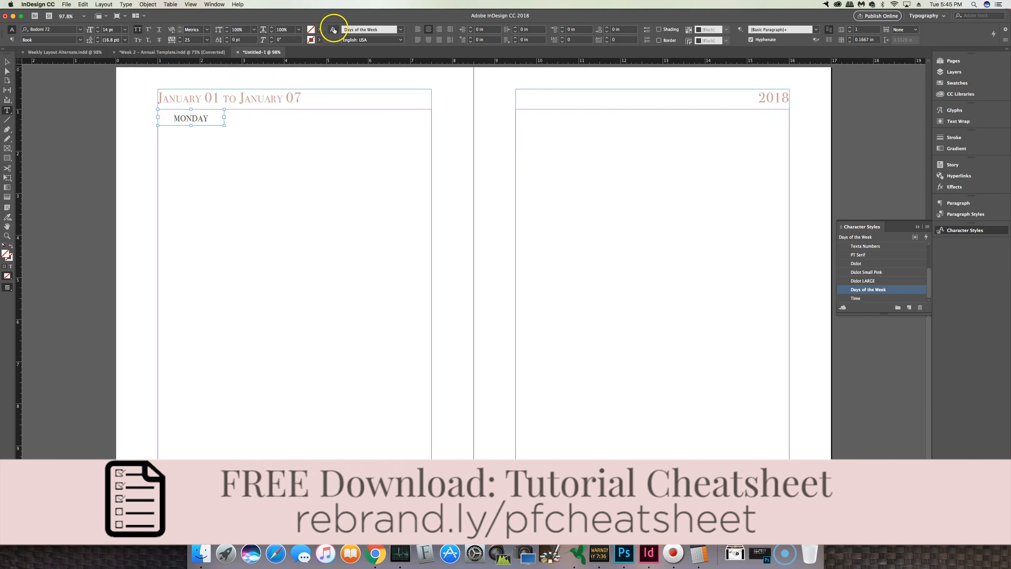
Step: Fill the MONDAY frame with the light pink swatch R=237 G=214 B=213
{"action": "left_click", "coordinate": [319, 29]}
{"action": "scroll", "coordinate": [272, 107], "scroll_direction": "down", "scroll_amount": 2}
{"action": "left_click", "coordinate": [248, 115]}
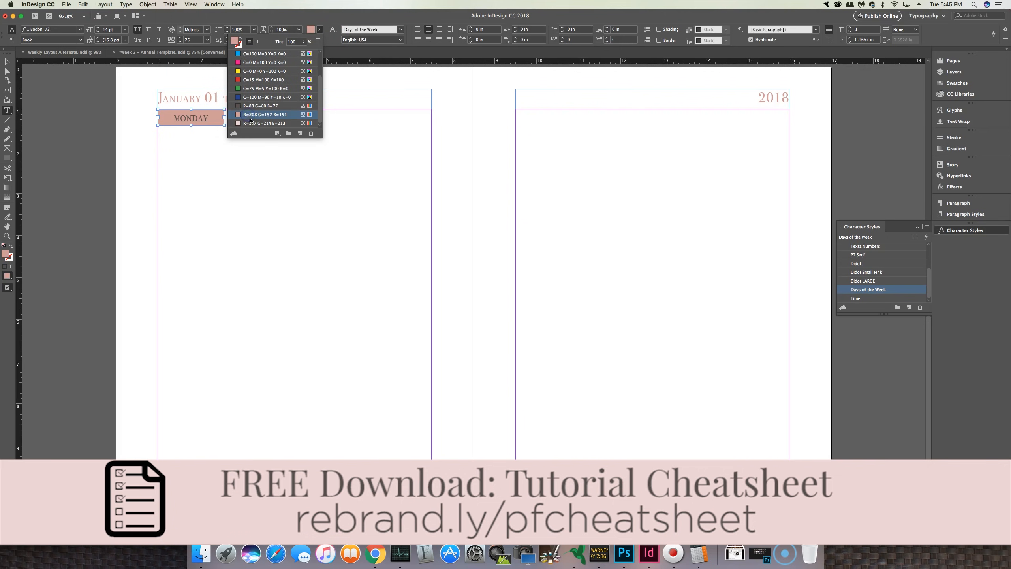
{"action": "left_click", "coordinate": [246, 124]}
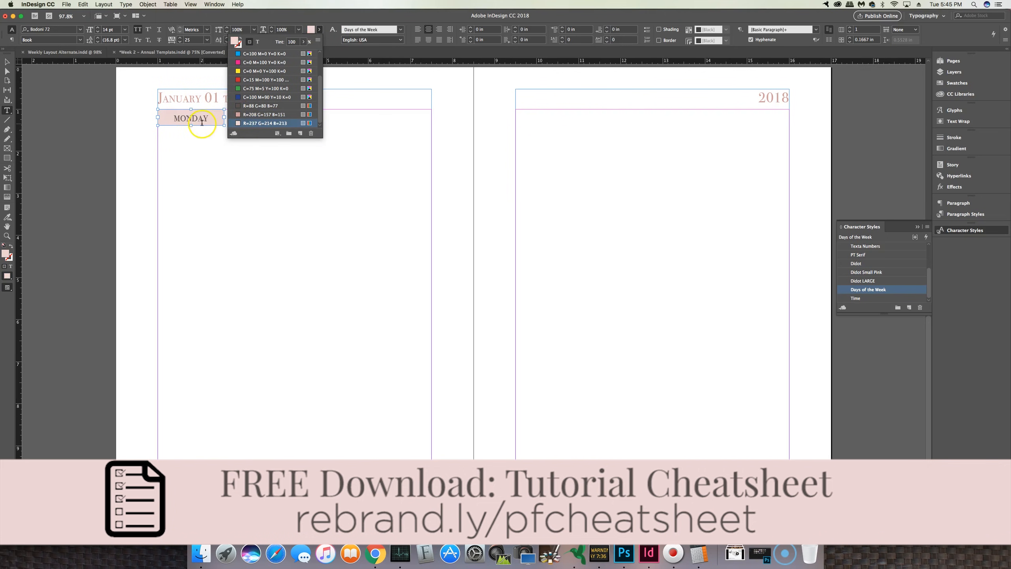
{"action": "left_click", "coordinate": [257, 41]}
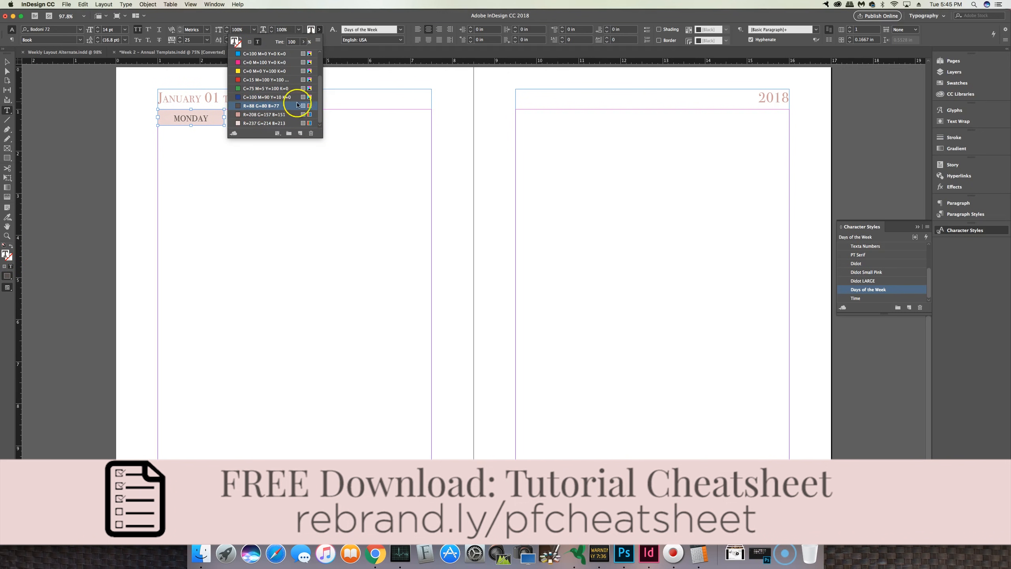
{"action": "left_click", "coordinate": [6, 64]}
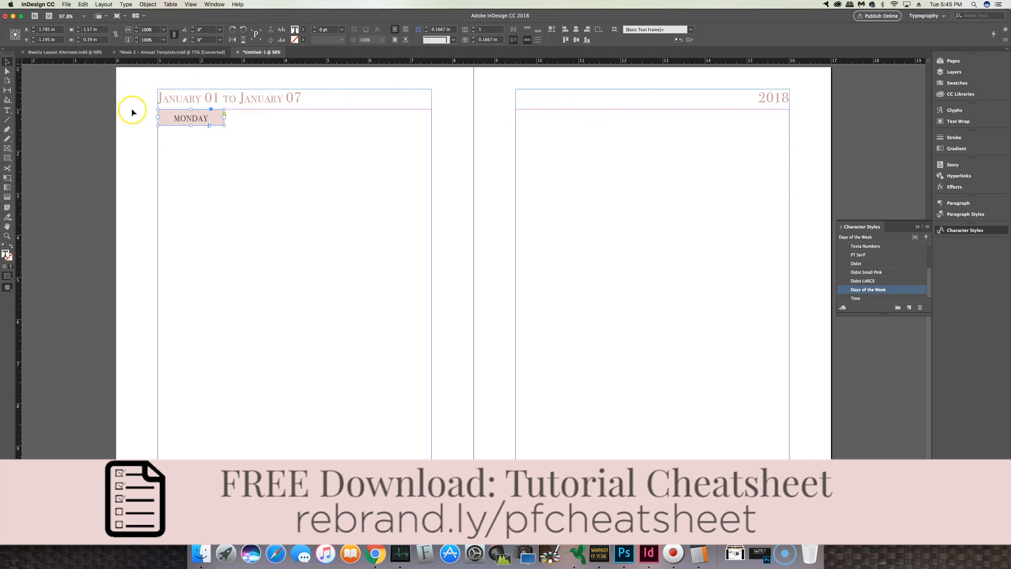
Step: Duplicate the MONDAY frame three times, placing the copies side by side along the left page's top
{"action": "key", "text": "super+c"}
{"action": "key", "text": "super+v"}
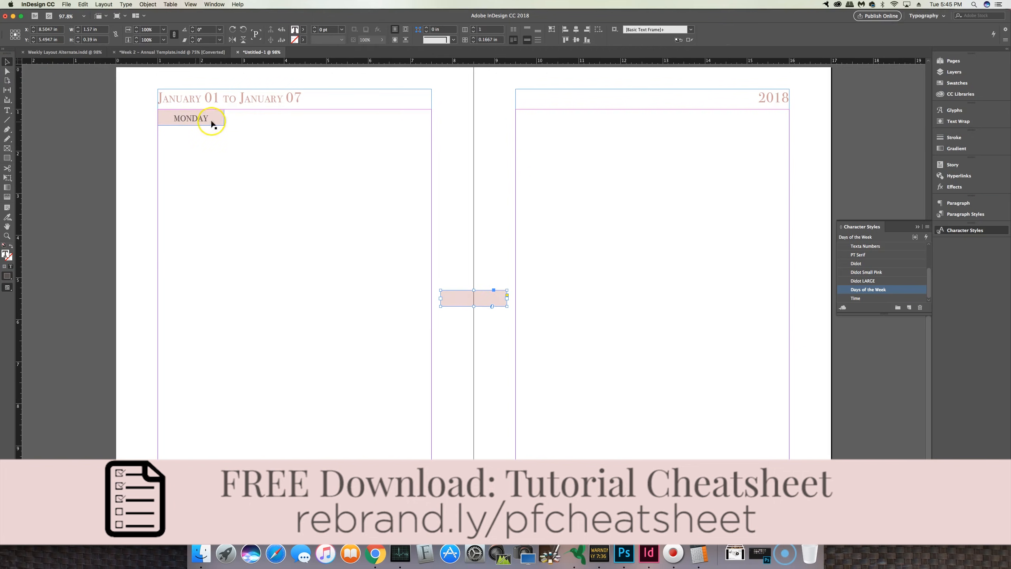
{"action": "left_click_drag", "start_coordinate": [494, 301], "coordinate": [279, 120]}
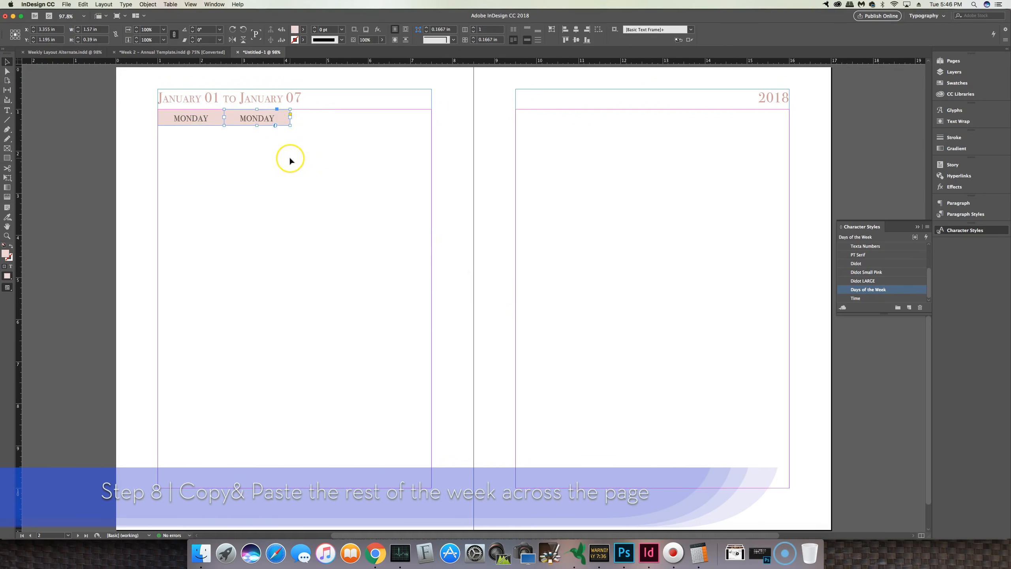
{"action": "key", "text": "super+v"}
{"action": "left_click_drag", "start_coordinate": [463, 296], "coordinate": [327, 118]}
{"action": "key", "text": "super+v"}
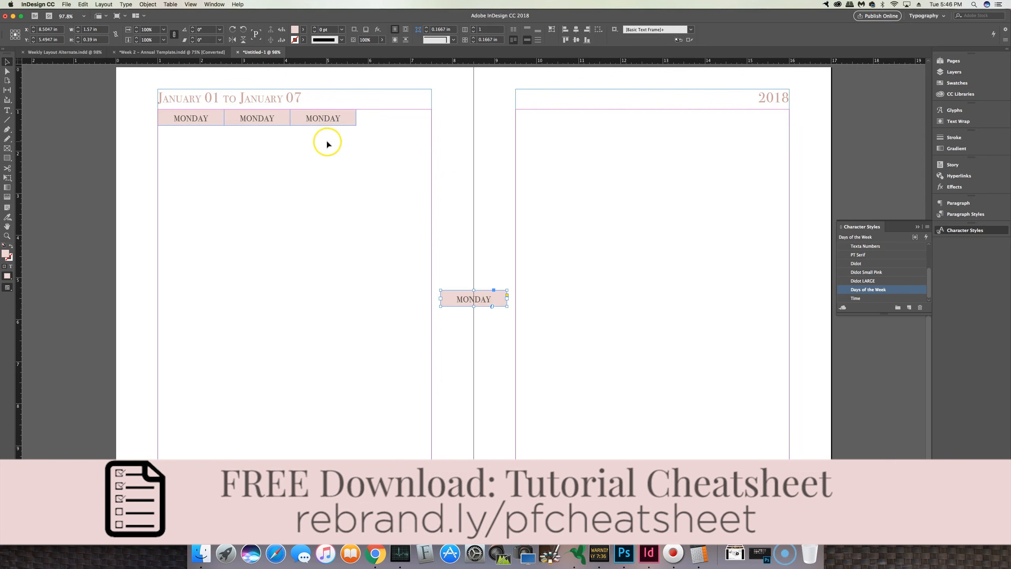
{"action": "left_click_drag", "start_coordinate": [469, 295], "coordinate": [385, 117]}
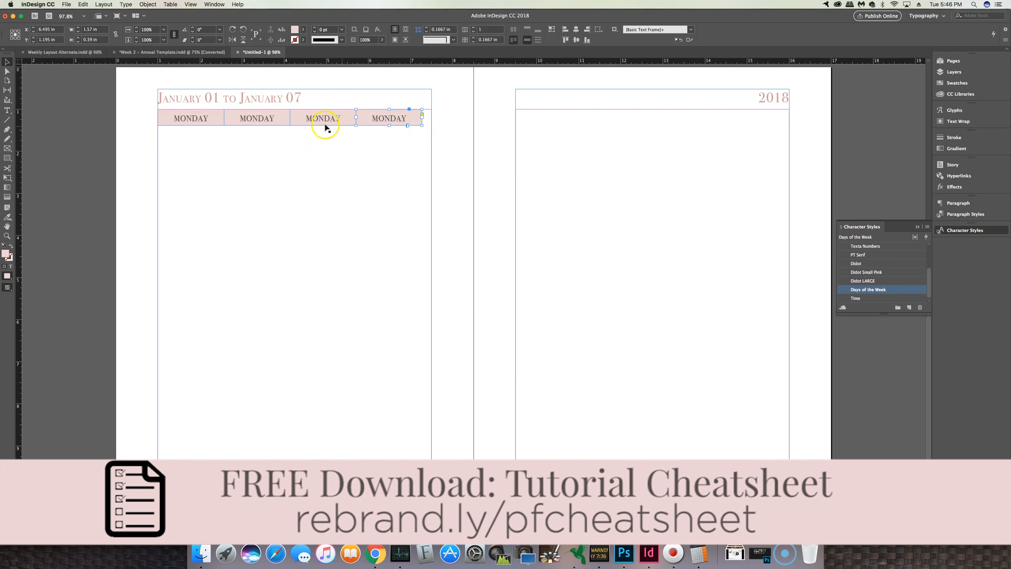
Step: Select all four day frames and stretch them so the row spans the full width of the left page
{"action": "left_click", "coordinate": [399, 143]}
{"action": "left_click_drag", "start_coordinate": [424, 142], "coordinate": [197, 111]}
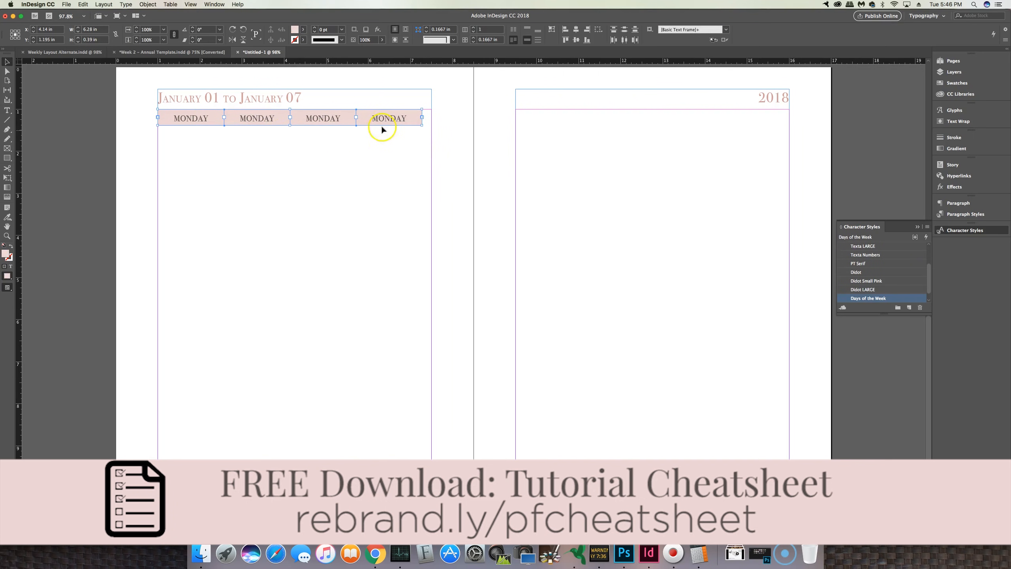
{"action": "left_click_drag", "start_coordinate": [422, 124], "coordinate": [430, 125]}
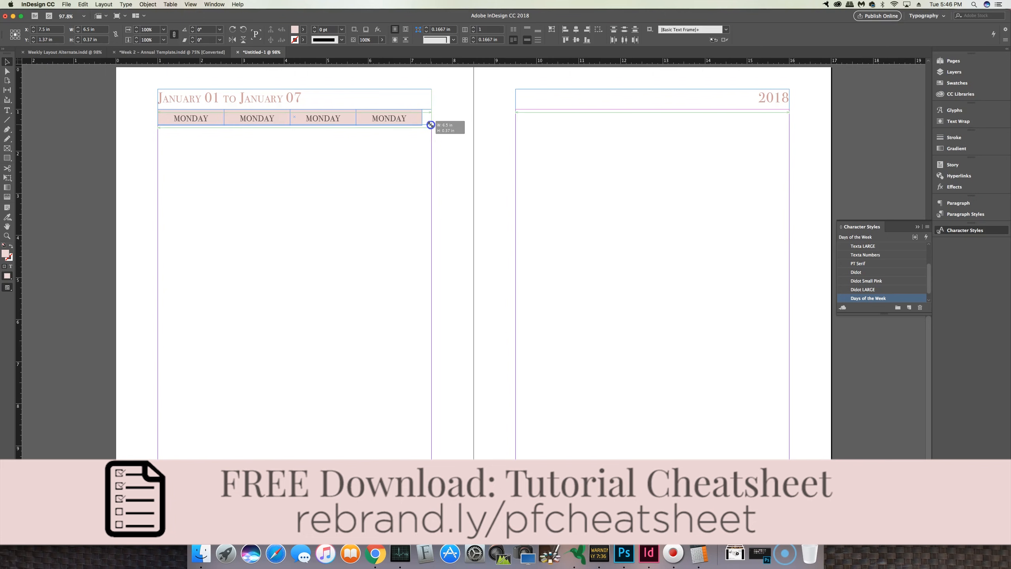
{"action": "left_click_drag", "start_coordinate": [431, 125], "coordinate": [432, 124]}
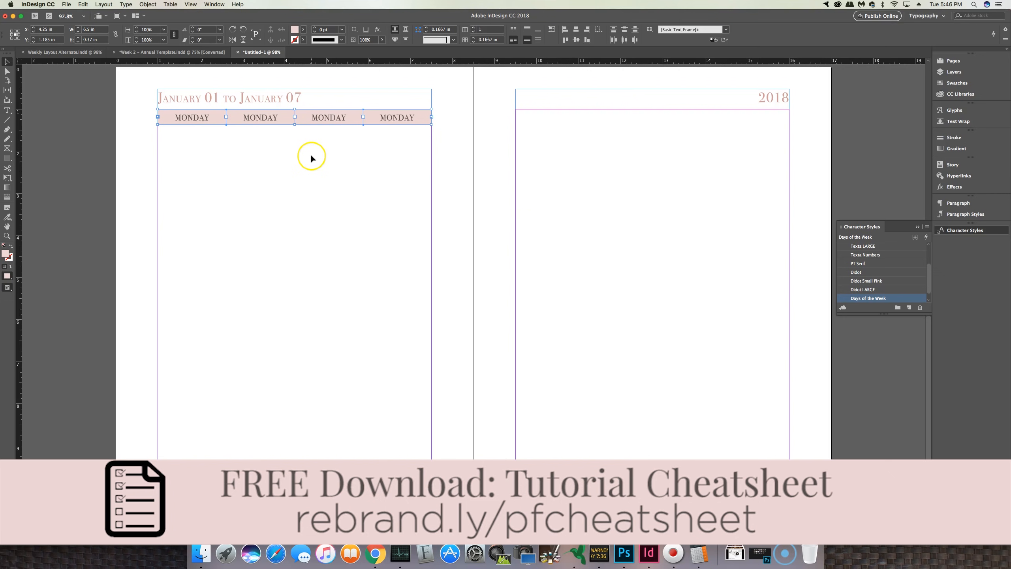
Step: Copy three of the day frames and paste them along the top of the right page under the 2018 heading
{"action": "left_click", "coordinate": [388, 171]}
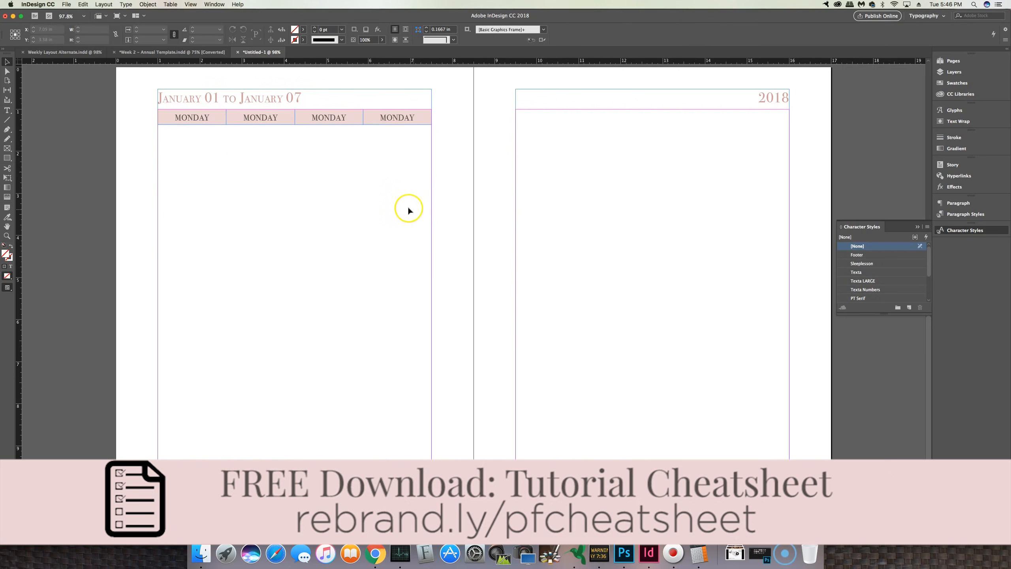
{"action": "left_click", "coordinate": [198, 116]}
{"action": "left_click", "coordinate": [246, 117], "text": "shift"}
{"action": "left_click", "coordinate": [334, 119], "text": "shift"}
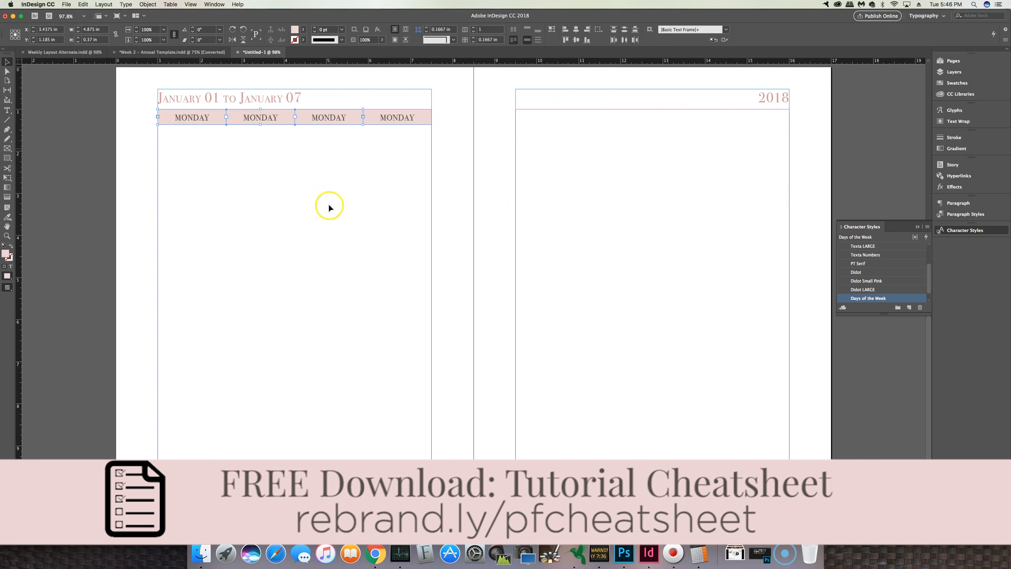
{"action": "key", "text": "super+v"}
{"action": "left_click_drag", "start_coordinate": [470, 301], "coordinate": [615, 120]}
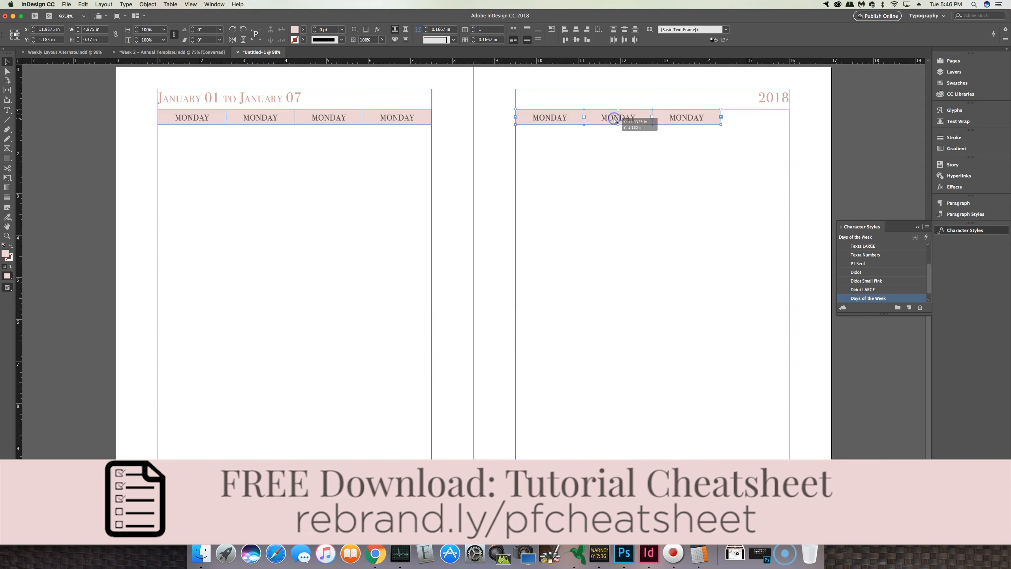
Step: Rename the second, third and fourth left-page headers TUESDAY, WEDNESDAY and THURSDAY
{"action": "double_click", "coordinate": [257, 118]}
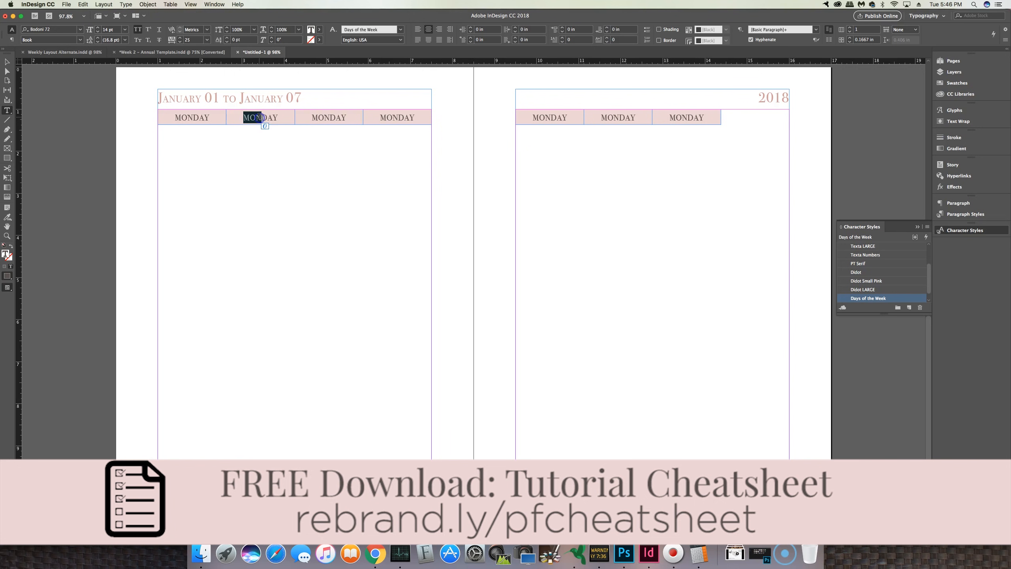
{"action": "type", "text": "TUES"}
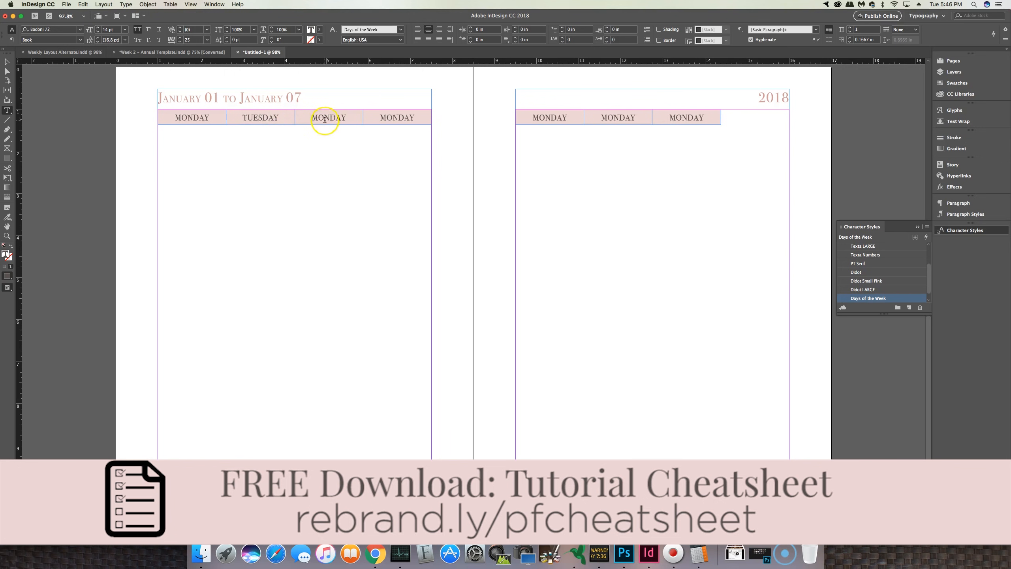
{"action": "type", "text": "WEDNES"}
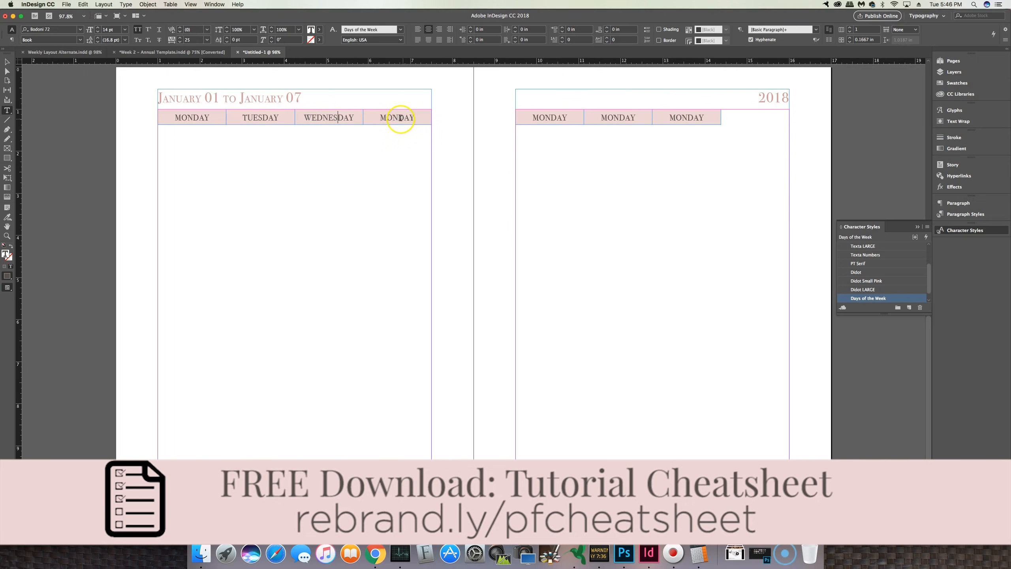
{"action": "type", "text": "THURS"}
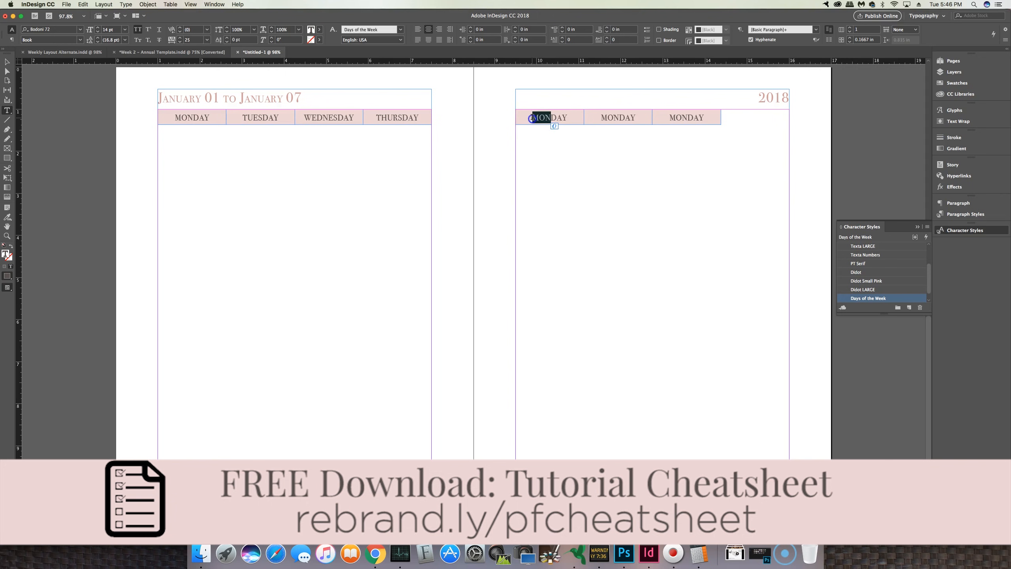
{"action": "type", "text": "FRI"}
Step: Rename the right-page day headers FRIDAY, SATURDAY and SUNDAY
{"action": "left_click_drag", "start_coordinate": [619, 117], "coordinate": [588, 117]}
{"action": "type", "text": "SATUR"}
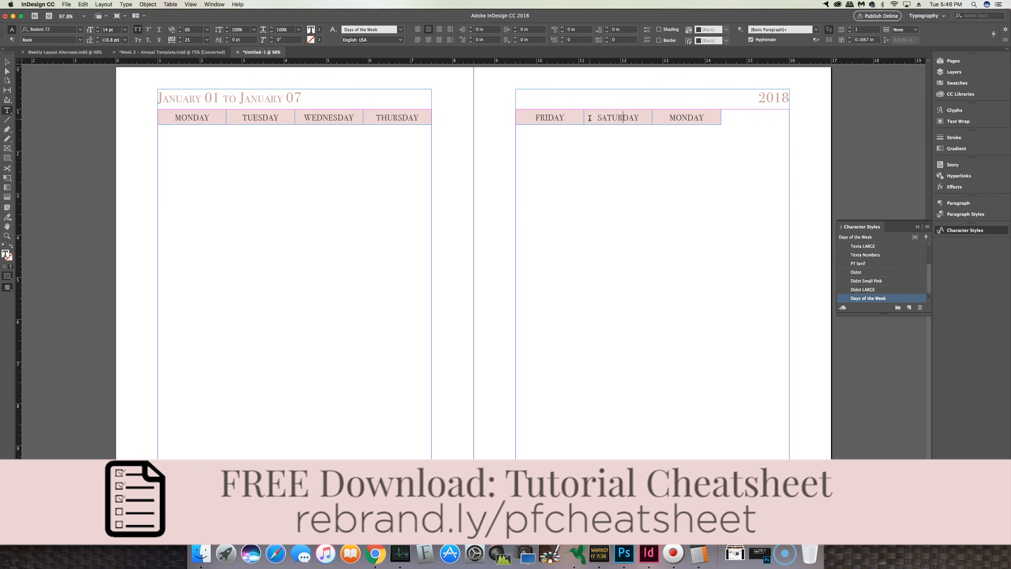
{"action": "left_click_drag", "start_coordinate": [686, 119], "coordinate": [667, 119]}
{"action": "type", "text": "SU"}
{"action": "left_click", "coordinate": [7, 62]}
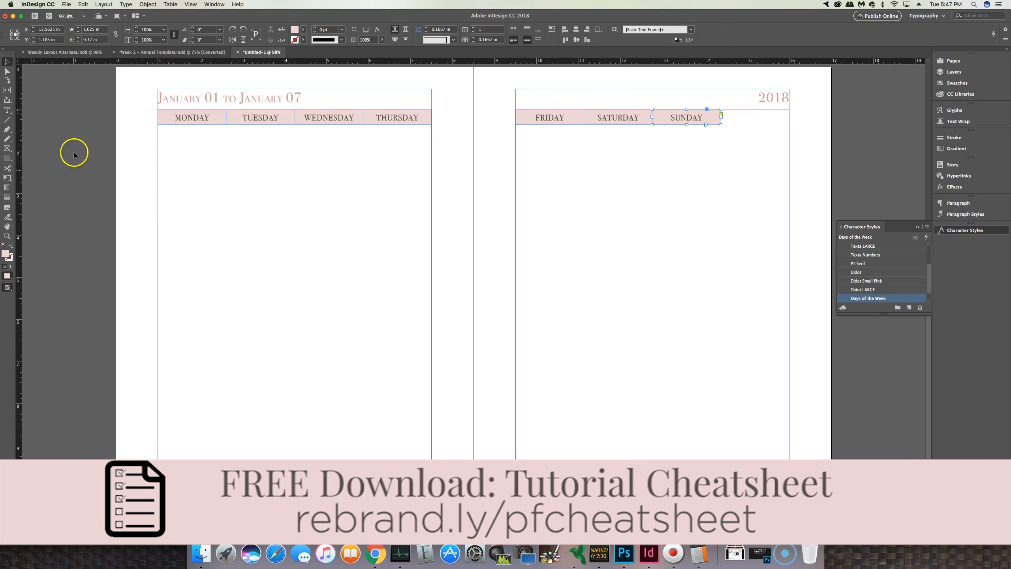
Step: Compare with the reference layout and draw a large text frame under the left page's day headers
{"action": "left_click", "coordinate": [60, 52]}
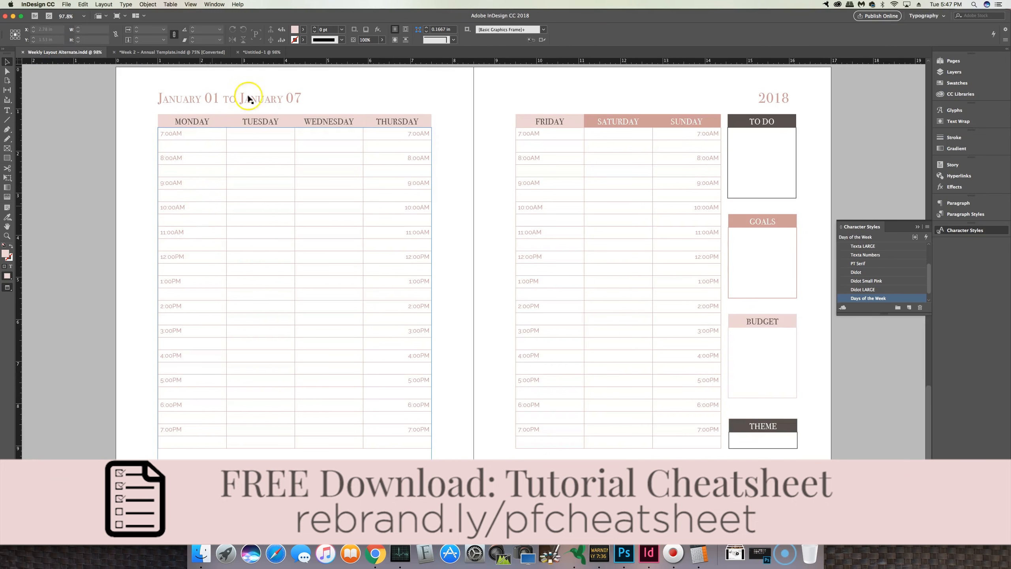
{"action": "left_click", "coordinate": [257, 51]}
{"action": "left_click", "coordinate": [7, 110]}
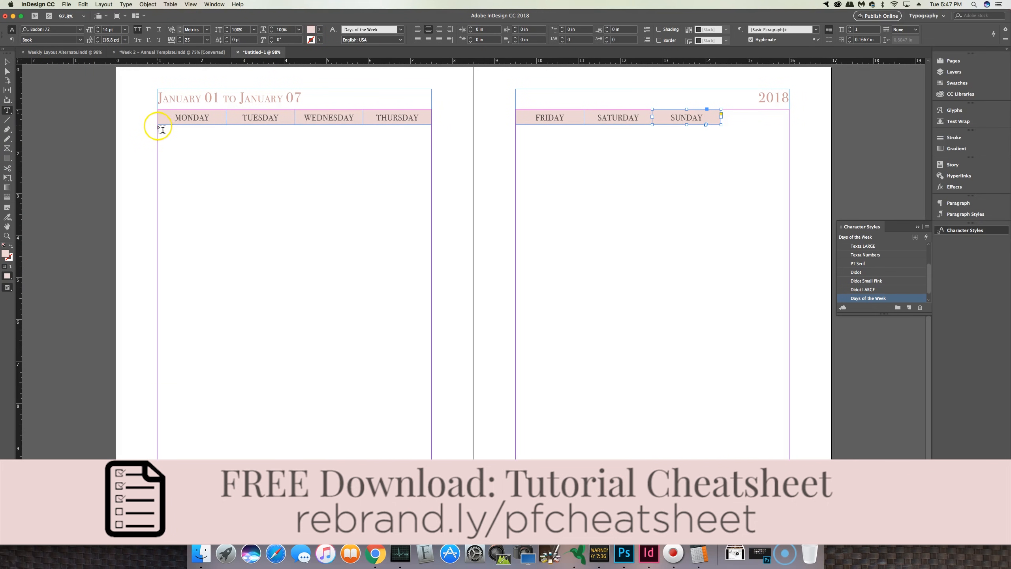
{"action": "left_click_drag", "start_coordinate": [161, 129], "coordinate": [432, 464]}
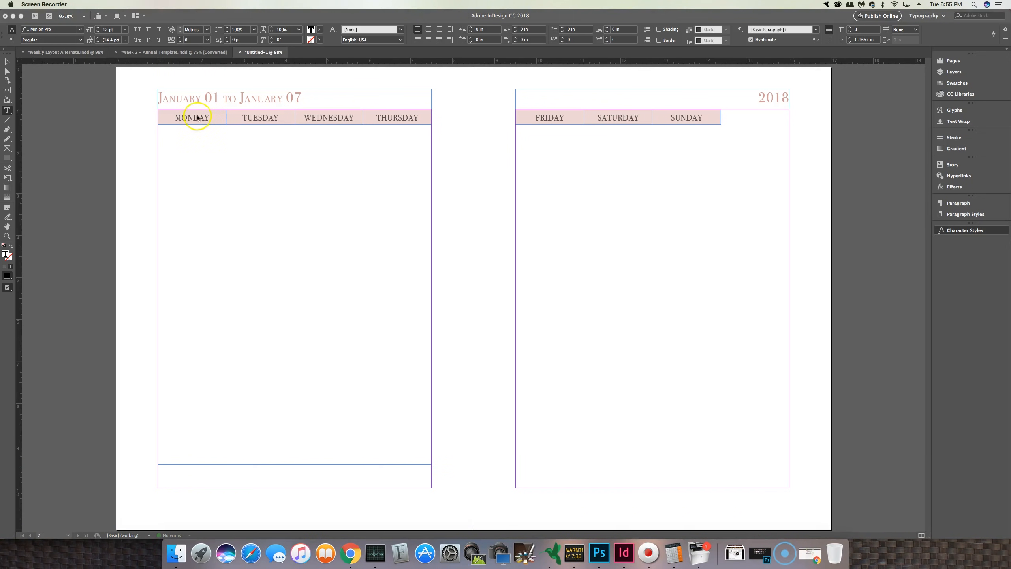
Step: Insert a table with 26 body rows, 4 columns and no header or footer rows into the frame
{"action": "left_click", "coordinate": [136, 131]}
{"action": "left_click", "coordinate": [171, 4]}
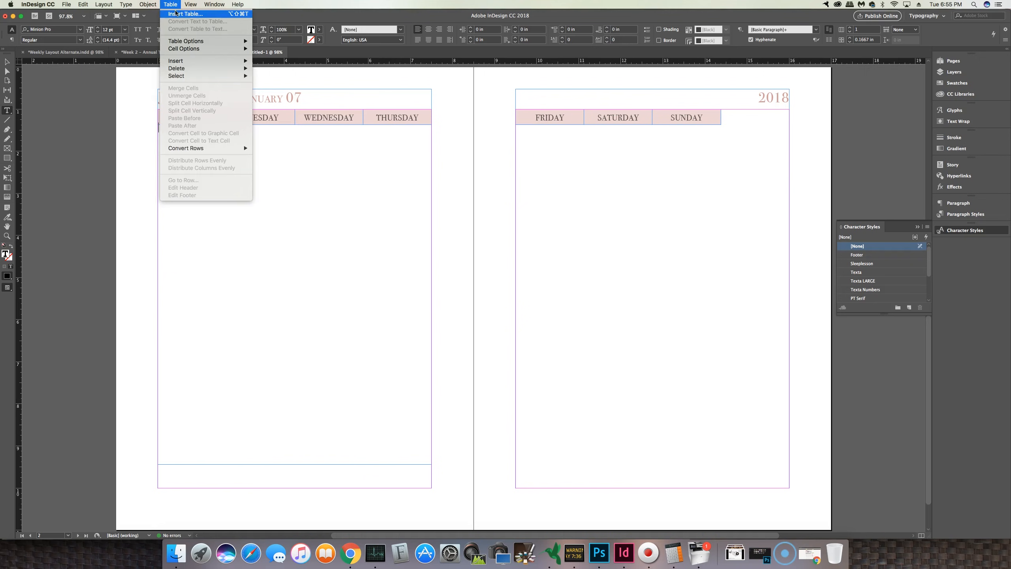
{"action": "left_click", "coordinate": [177, 14]}
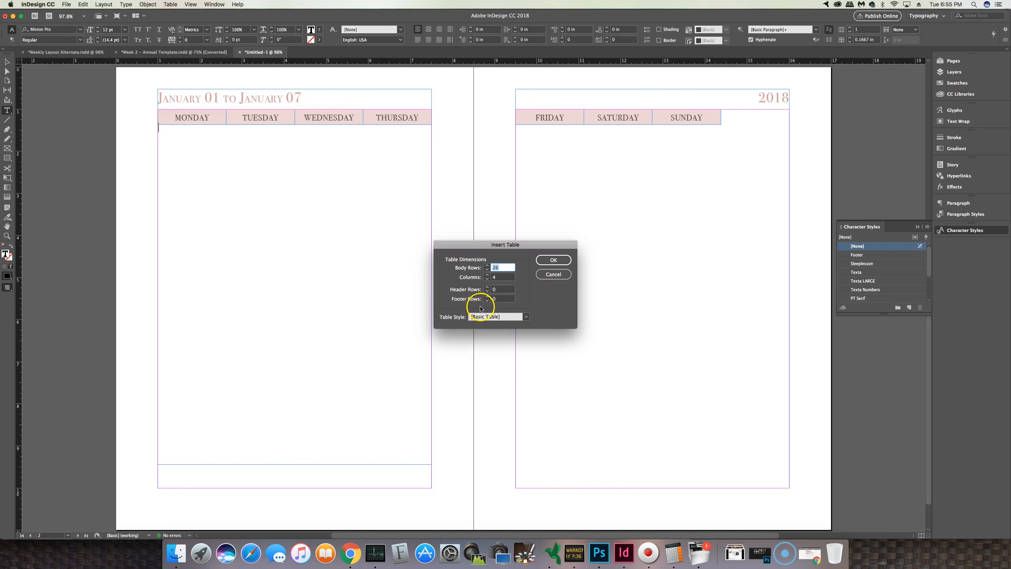
{"action": "left_click", "coordinate": [546, 261]}
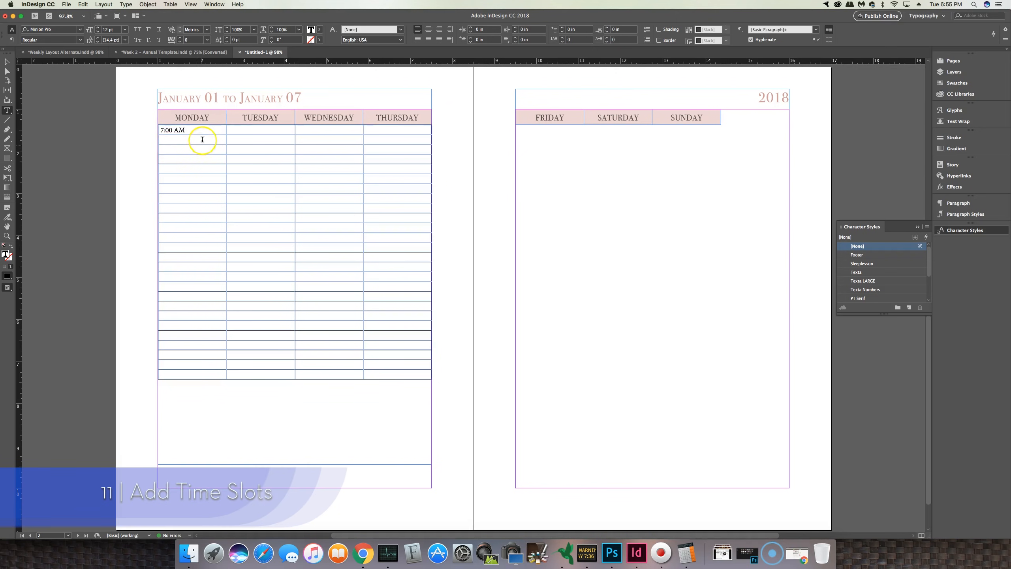
Step: Enter 7:00 AM in the first table cell and apply the Time character style to it
{"action": "left_click", "coordinate": [189, 132]}
{"action": "key", "text": "Escape"}
{"action": "scroll", "coordinate": [863, 281], "scroll_direction": "down", "scroll_amount": 3}
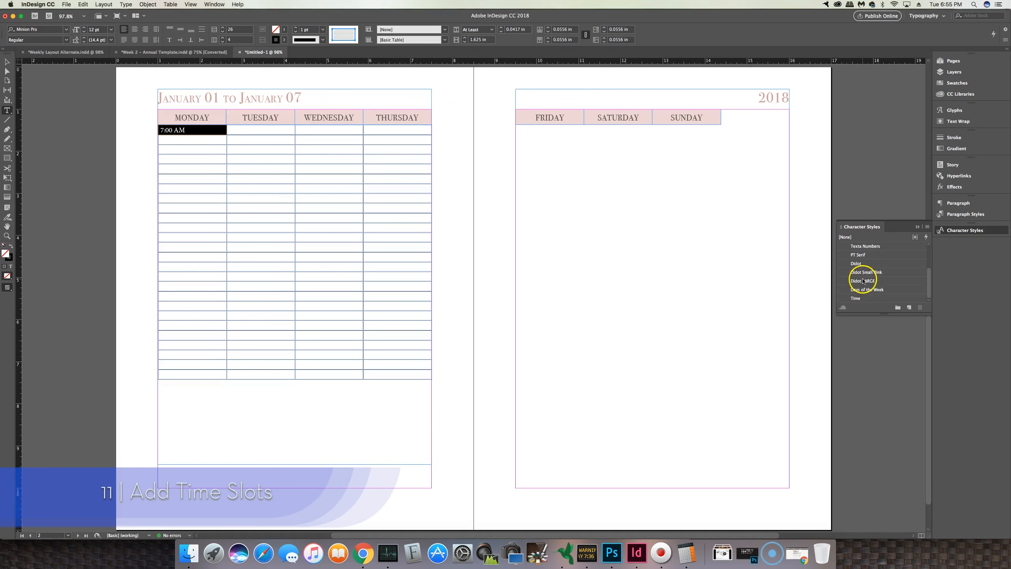
{"action": "left_click", "coordinate": [867, 298]}
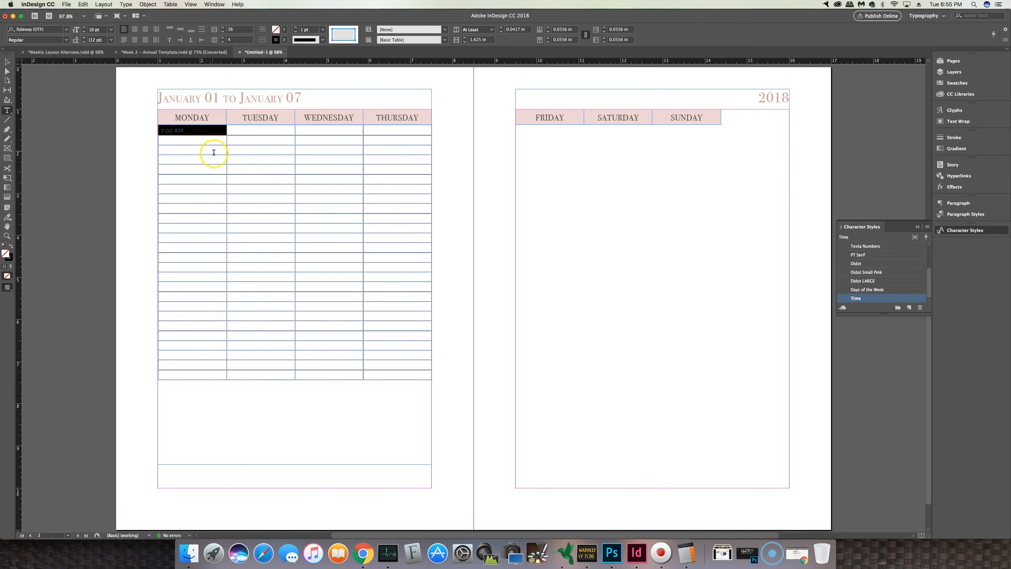
Step: Copy the 7:00 AM text into every second cell of the first column for the next four time slots
{"action": "left_click", "coordinate": [203, 130]}
{"action": "key", "text": "Escape"}
{"action": "left_click", "coordinate": [185, 149]}
{"action": "key", "text": "cmd+v"}
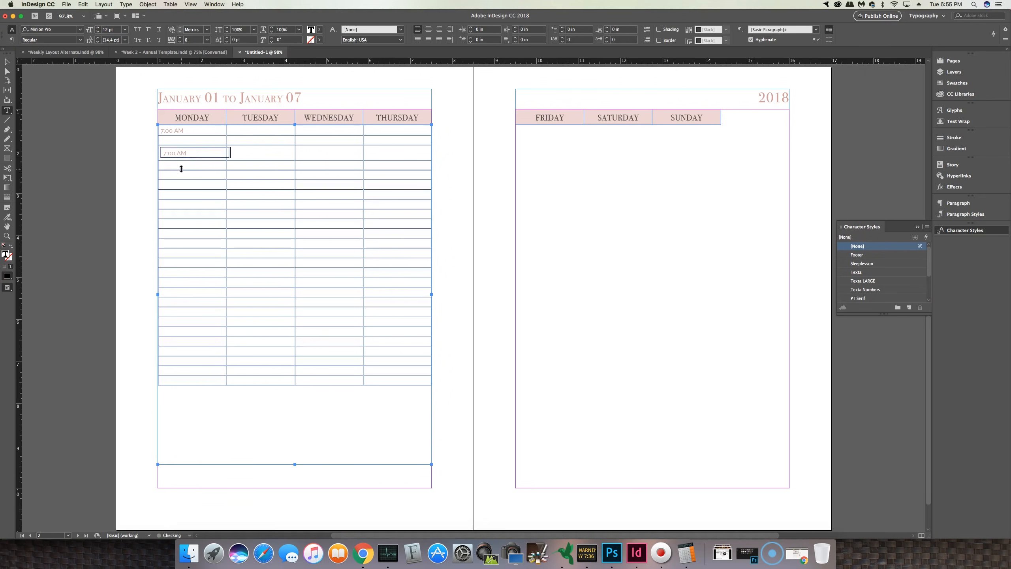
{"action": "key", "text": "cmd+z"}
{"action": "left_click_drag", "start_coordinate": [185, 132], "coordinate": [162, 135]}
{"action": "key", "text": "cmd+c"}
{"action": "left_click", "coordinate": [180, 150]}
{"action": "key", "text": "cmd+v"}
{"action": "key", "text": "super+v"}
{"action": "left_click", "coordinate": [170, 190]}
{"action": "key", "text": "super+v"}
{"action": "left_click", "coordinate": [173, 211]}
{"action": "key", "text": "super+v"}
Step: Change the copied times to 8:00 AM, 9:00 AM, 10:00 AM and 11:00 AM
{"action": "left_click", "coordinate": [164, 153]}
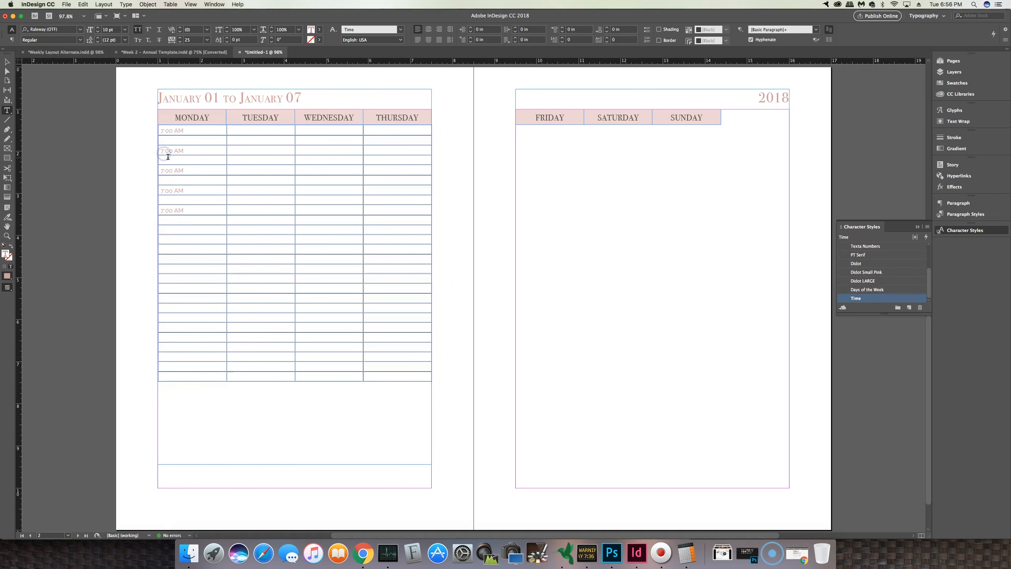
{"action": "type", "text": "8"}
{"action": "left_click", "coordinate": [163, 170]}
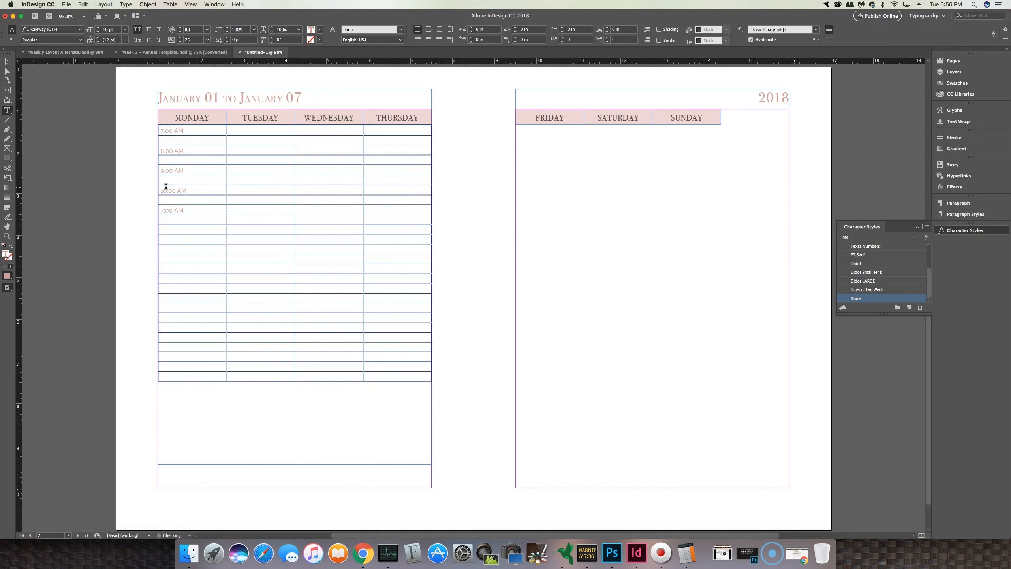
{"action": "left_click", "coordinate": [163, 211]}
{"action": "type", "text": "11"}
Step: Add 12:00 PM in the next alternate cell of the first column
{"action": "left_click", "coordinate": [169, 230]}
{"action": "key", "text": "cmd+v"}
{"action": "left_click", "coordinate": [161, 231]}
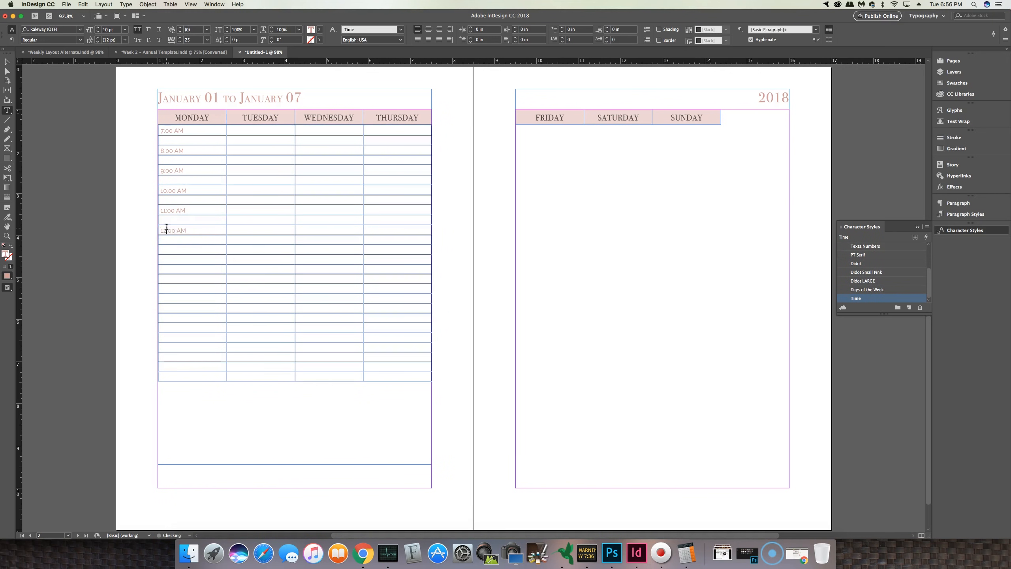
{"action": "left_click", "coordinate": [180, 229]}
{"action": "type", "text": "AM"}
{"action": "left_click_drag", "start_coordinate": [191, 229], "coordinate": [161, 231]}
{"action": "key", "text": "cmd+c"}
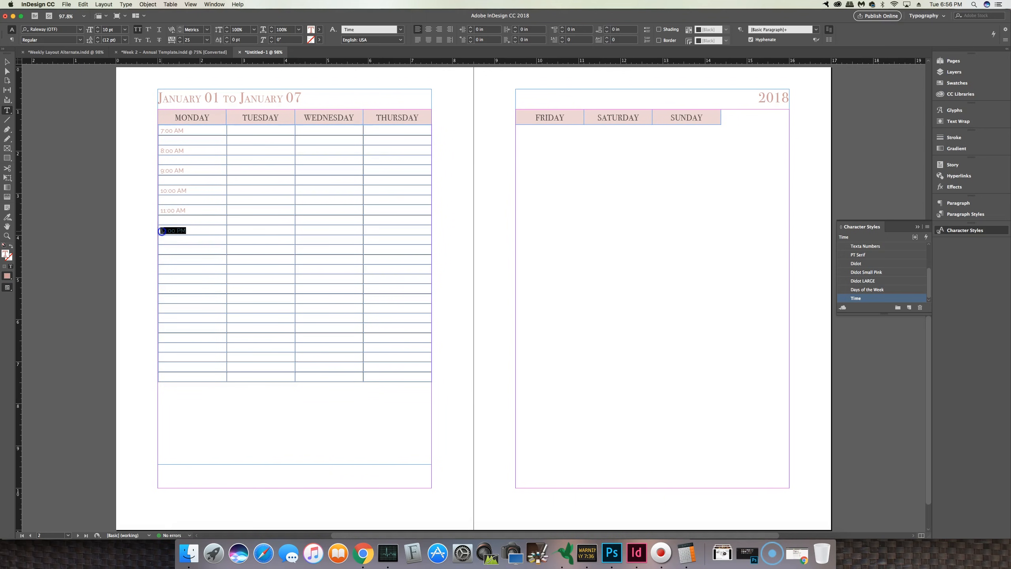
Step: Paste the 12:00 PM text into the remaining seven alternate cells of the first column
{"action": "left_click", "coordinate": [174, 249]}
{"action": "key", "text": "cmd+v"}
{"action": "left_click", "coordinate": [171, 270]}
{"action": "key", "text": "cmd+v"}
{"action": "left_click", "coordinate": [169, 289]}
{"action": "key", "text": "cmd+v"}
{"action": "left_click", "coordinate": [167, 311]}
{"action": "key", "text": "cmd+v"}
{"action": "left_click", "coordinate": [167, 330]}
{"action": "key", "text": "cmd+v"}
{"action": "left_click", "coordinate": [168, 349]}
{"action": "key", "text": "cmd+v"}
{"action": "left_click", "coordinate": [169, 370]}
{"action": "key", "text": "cmd+v"}
Step: Edit the pasted times to read 1:00 PM through 7:00 PM in order
{"action": "left_click", "coordinate": [165, 251]}
{"action": "key", "text": "BackSpace"}
{"action": "left_click", "coordinate": [164, 272]}
{"action": "key", "text": "BackSpace"}
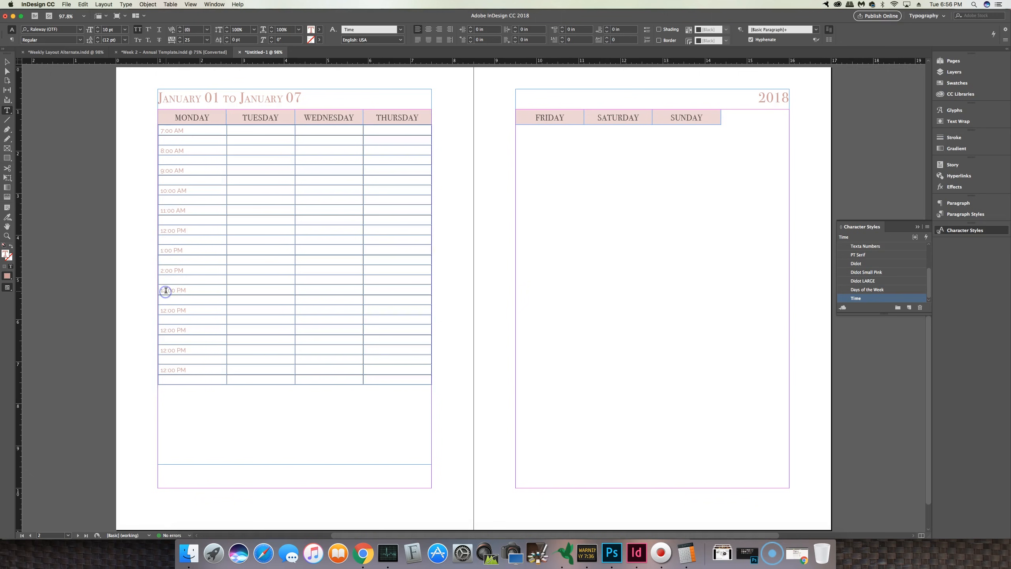
{"action": "left_click", "coordinate": [165, 313]}
{"action": "type", "text": "4"}
{"action": "left_click", "coordinate": [166, 330]}
{"action": "type", "text": "5"}
{"action": "left_click", "coordinate": [164, 350]}
{"action": "left_click", "coordinate": [165, 370]}
{"action": "left_click", "coordinate": [200, 380]}
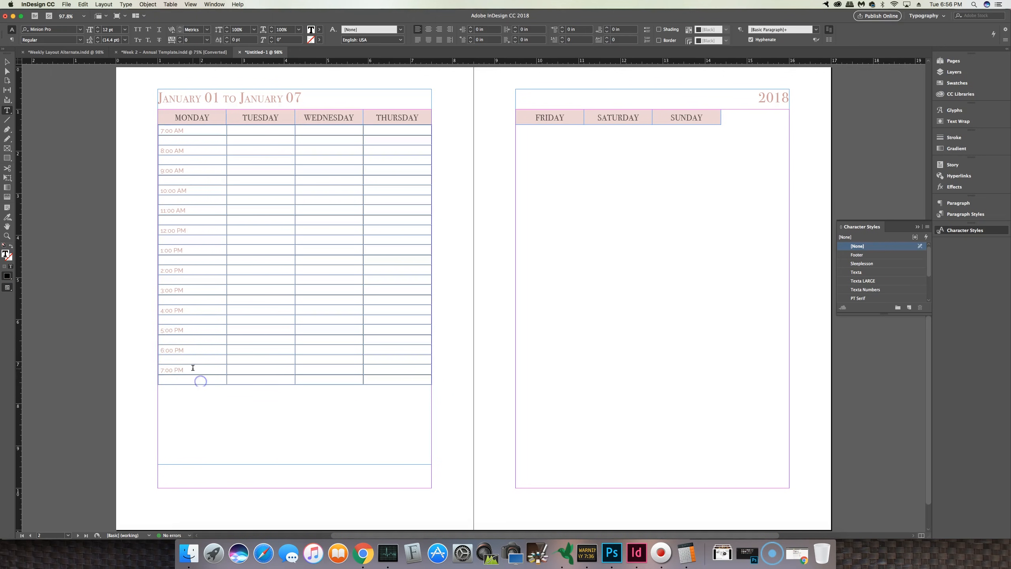
Step: Insert six rows below the last row of the table
{"action": "left_click", "coordinate": [155, 379]}
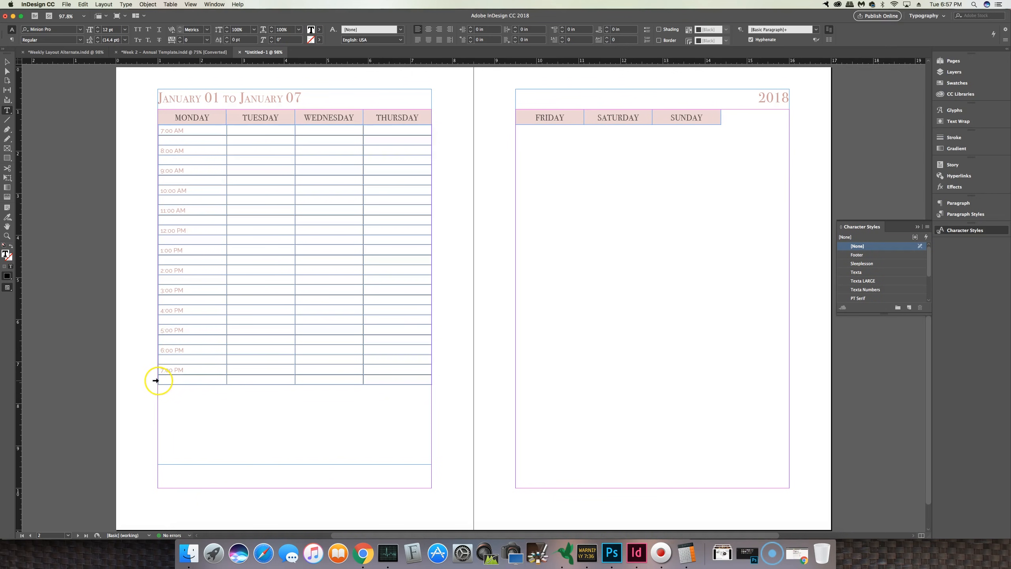
{"action": "left_click", "coordinate": [156, 380]}
{"action": "right_click", "coordinate": [159, 379]}
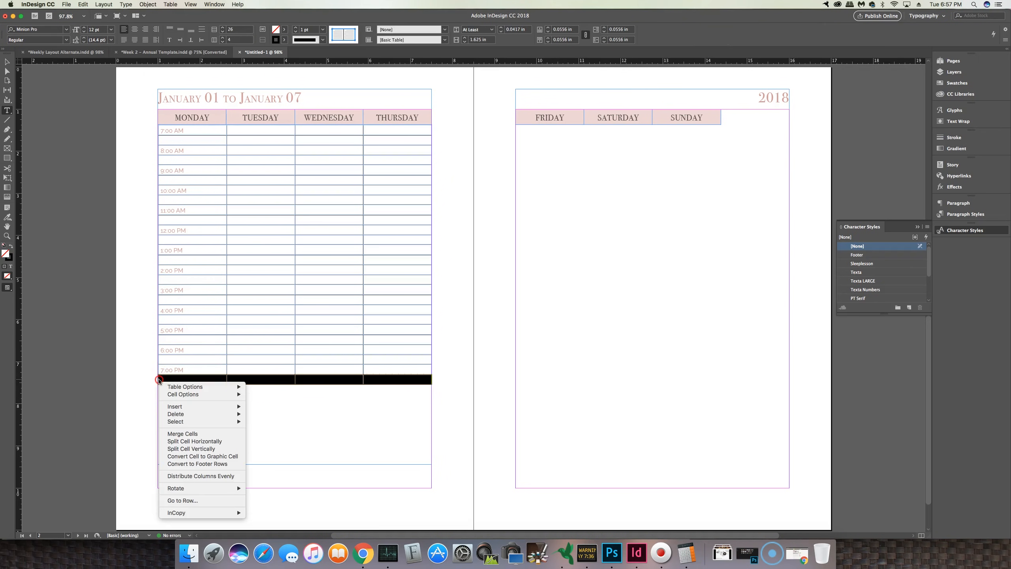
{"action": "left_click", "coordinate": [186, 389]}
{"action": "left_click", "coordinate": [191, 407]}
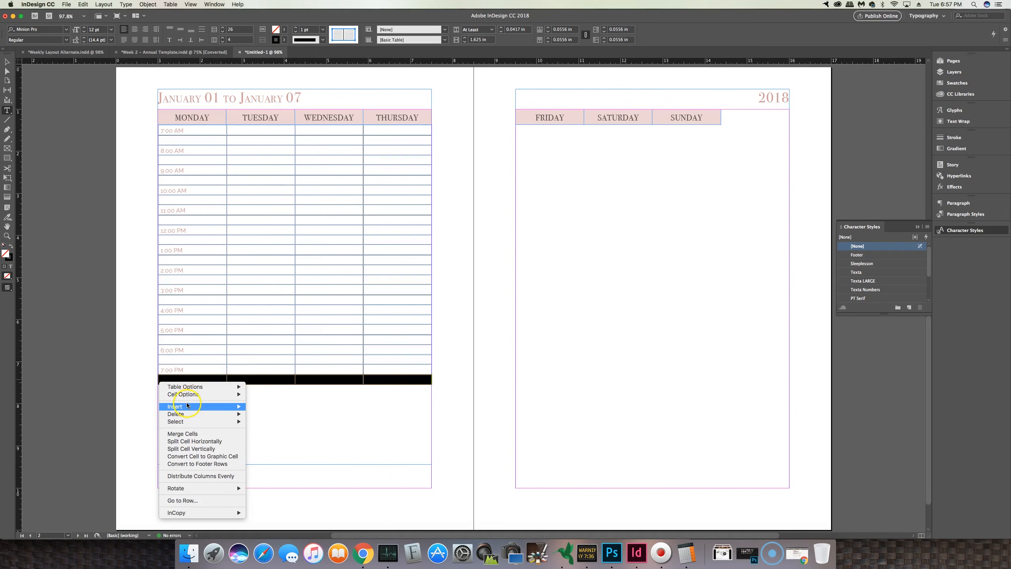
{"action": "left_click", "coordinate": [261, 408]}
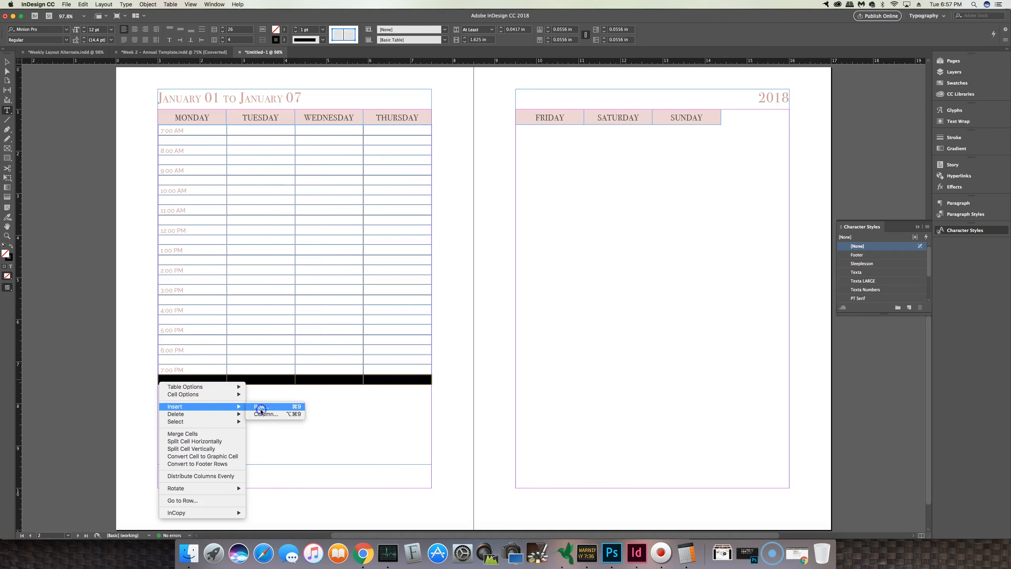
{"action": "left_click", "coordinate": [465, 302]}
{"action": "left_click", "coordinate": [494, 283]}
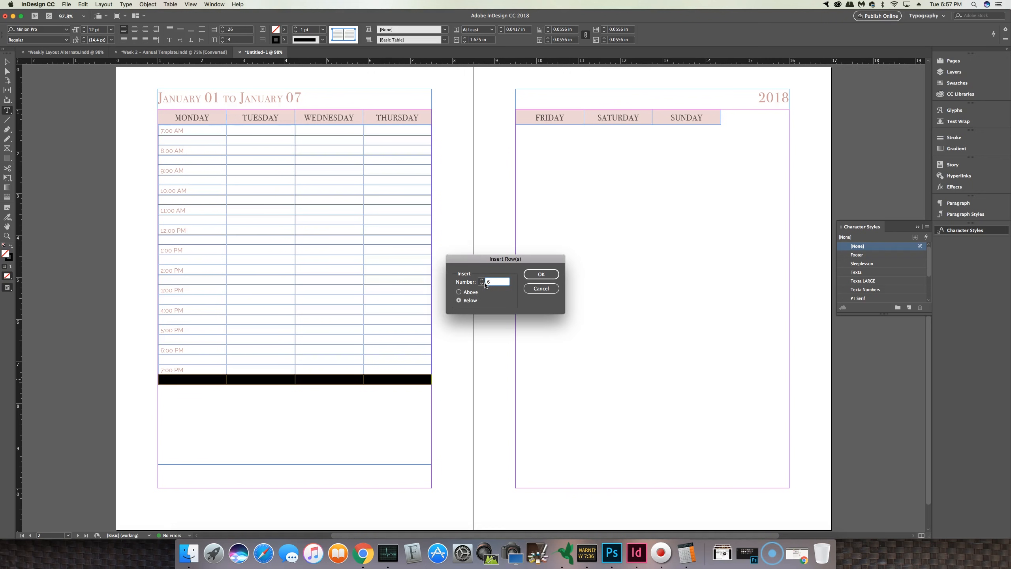
{"action": "key", "text": "Return"}
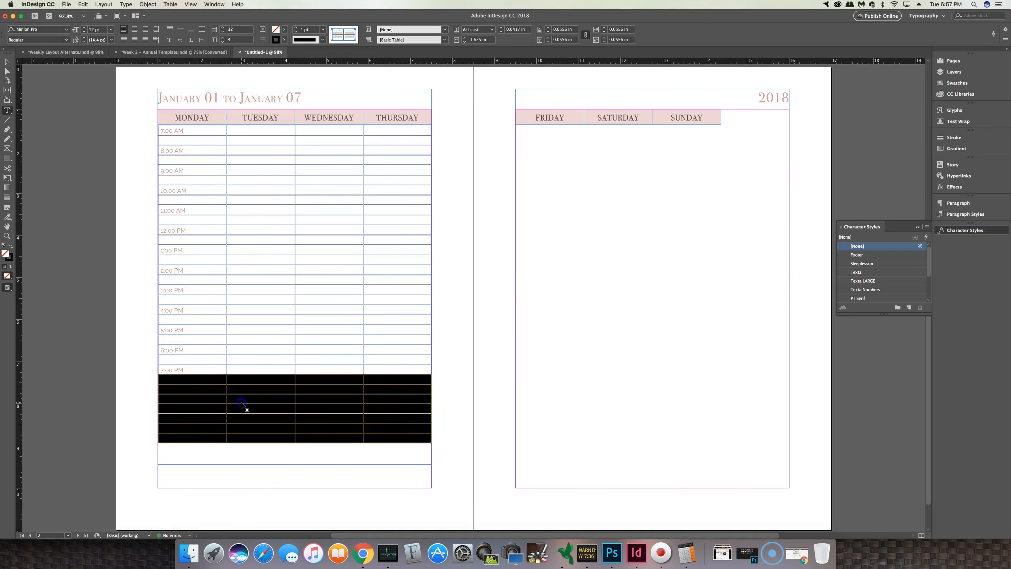
Step: Paste the copied time into three of the new alternate cells in the first column
{"action": "left_click", "coordinate": [171, 386]}
{"action": "type", "text": "12:00 PM"}
{"action": "left_click", "coordinate": [170, 410]}
{"action": "type", "text": "12:00 PM"}
{"action": "left_click", "coordinate": [171, 429]}
{"action": "type", "text": "12:00 PM"}
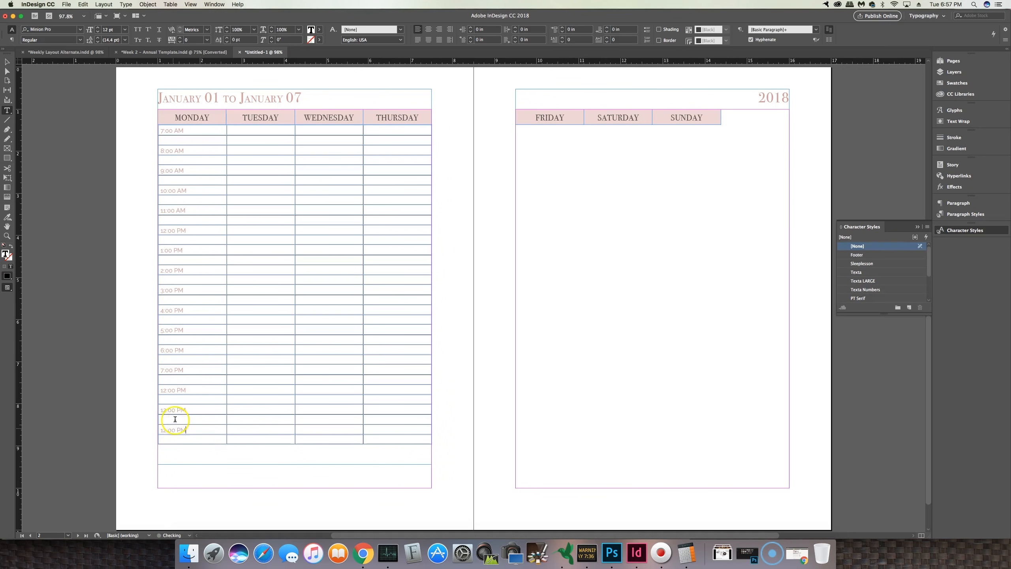
Step: Edit the pasted times to read 8:00 PM and 9:00 PM
{"action": "left_click", "coordinate": [165, 392]}
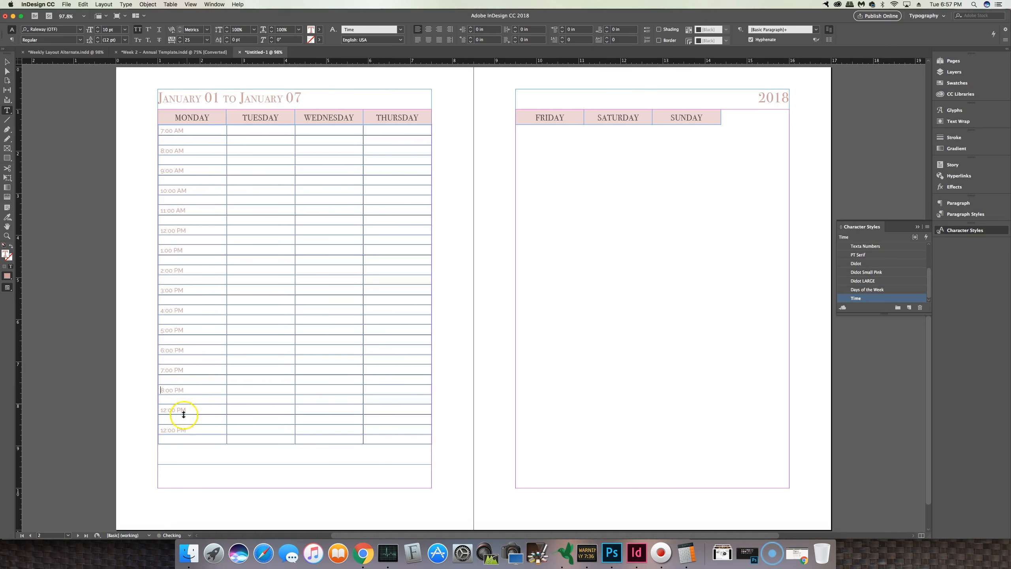
{"action": "left_click", "coordinate": [165, 411]}
{"action": "key", "text": "BackSpace"}
{"action": "key", "text": "BackSpace"}
{"action": "type", "text": "1"}
Step: Delete the extra rows at the bottom of the table below the 9:00 PM slot
{"action": "left_click_drag", "start_coordinate": [163, 430], "coordinate": [388, 439]}
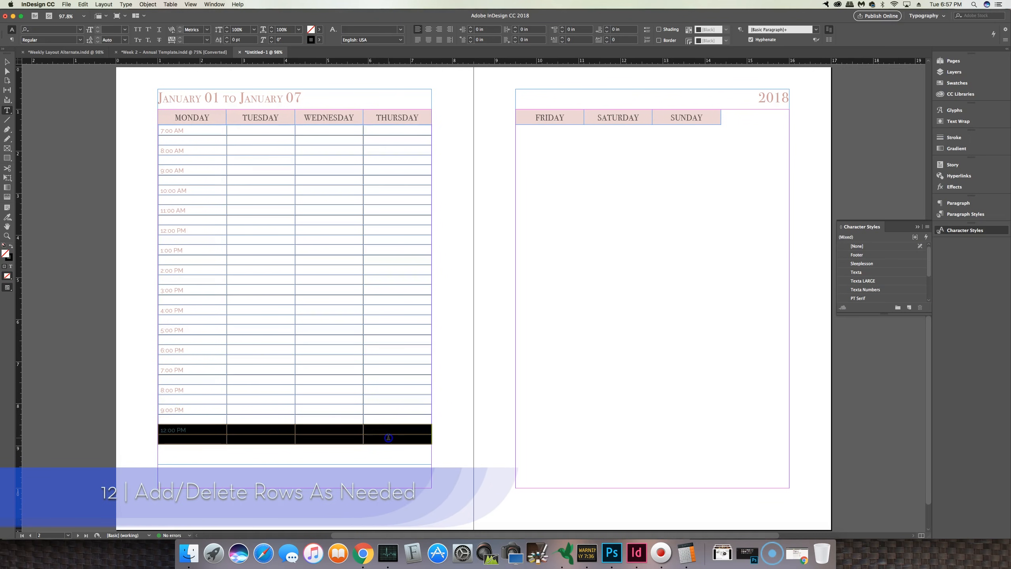
{"action": "right_click", "coordinate": [388, 438]}
{"action": "mouse_move", "coordinate": [419, 433]}
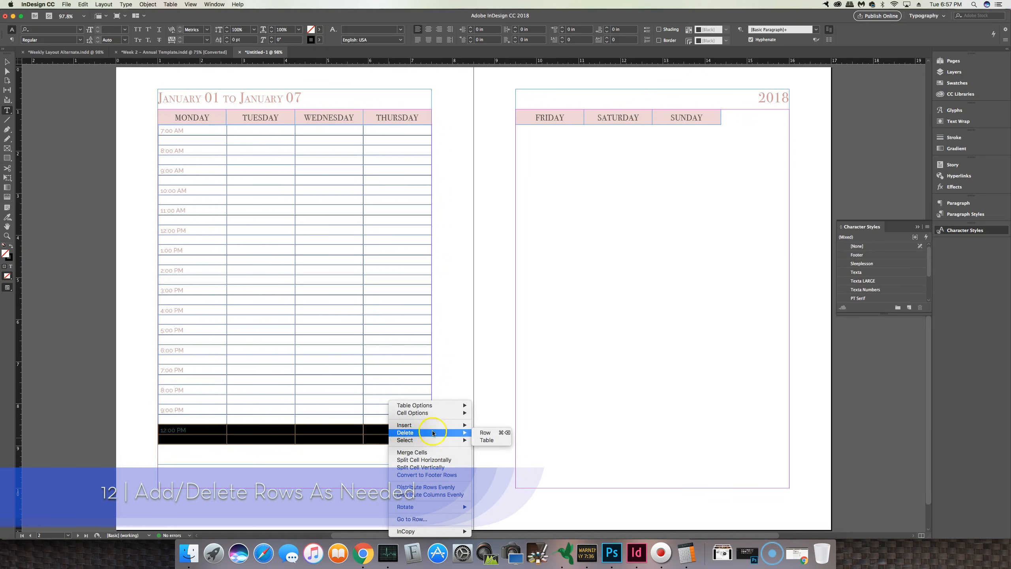
{"action": "left_click", "coordinate": [486, 434]}
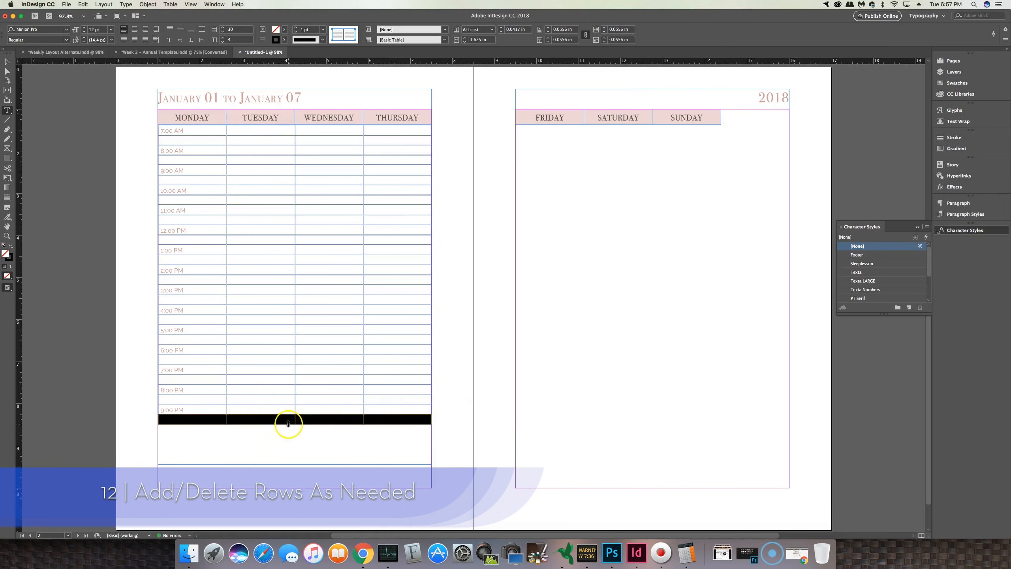
Step: Paste the first column's times into the Thursday column
{"action": "left_click", "coordinate": [218, 245]}
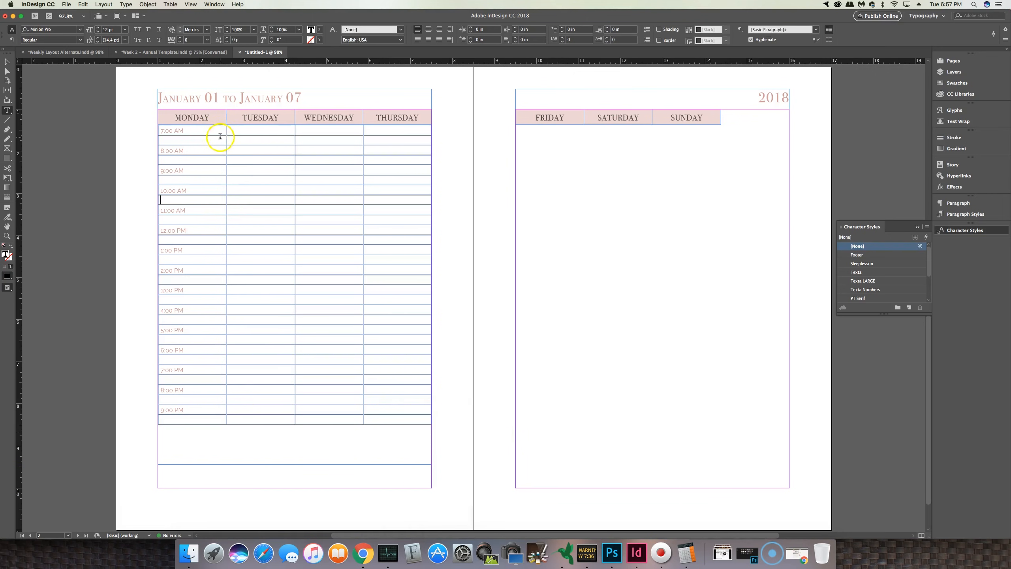
{"action": "left_click_drag", "start_coordinate": [158, 131], "coordinate": [208, 422]}
{"action": "key", "text": "super+c"}
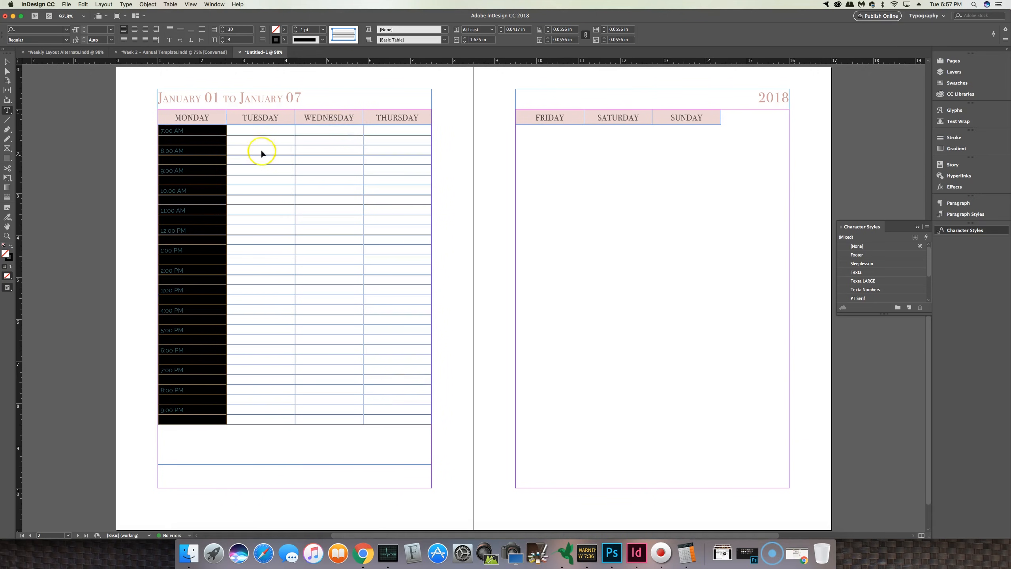
{"action": "left_click_drag", "start_coordinate": [380, 137], "coordinate": [394, 418]}
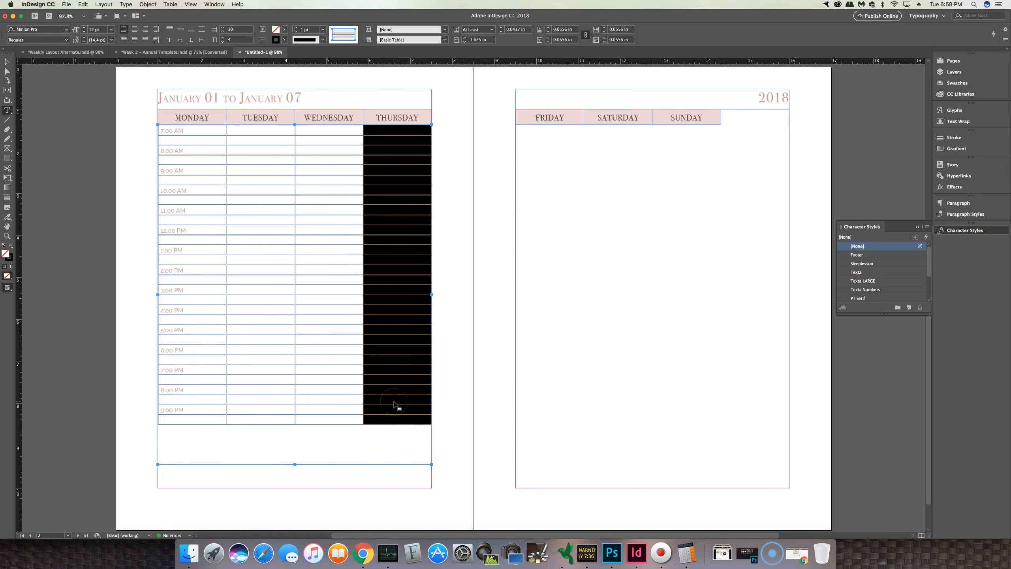
{"action": "key", "text": "super+v"}
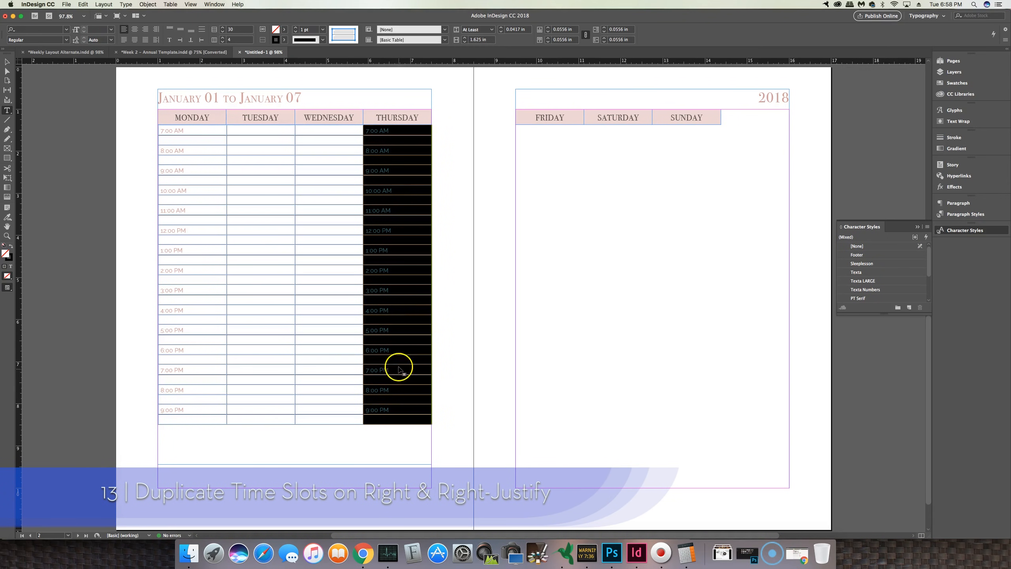
Step: Right-align the times in the Thursday column and check the spread in preview mode
{"action": "left_click", "coordinate": [147, 30]}
{"action": "left_click", "coordinate": [416, 178]}
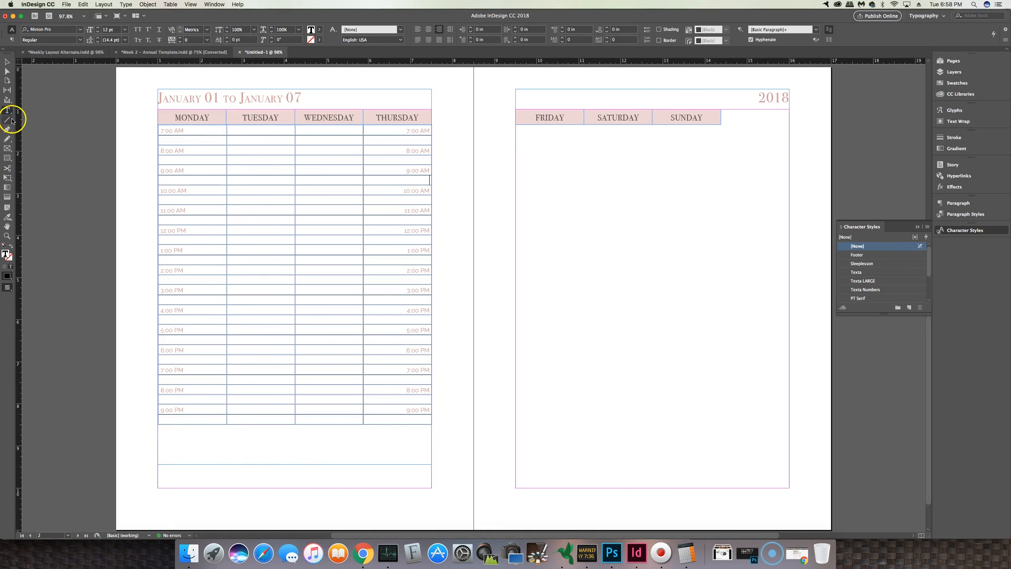
{"action": "left_click", "coordinate": [7, 62]}
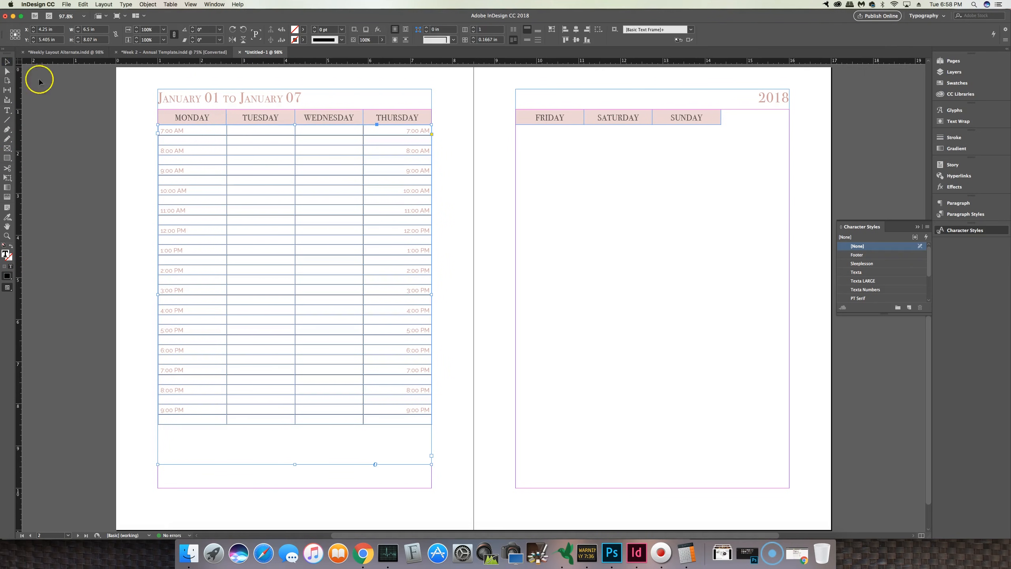
{"action": "left_click", "coordinate": [142, 139]}
{"action": "key", "text": "w"}
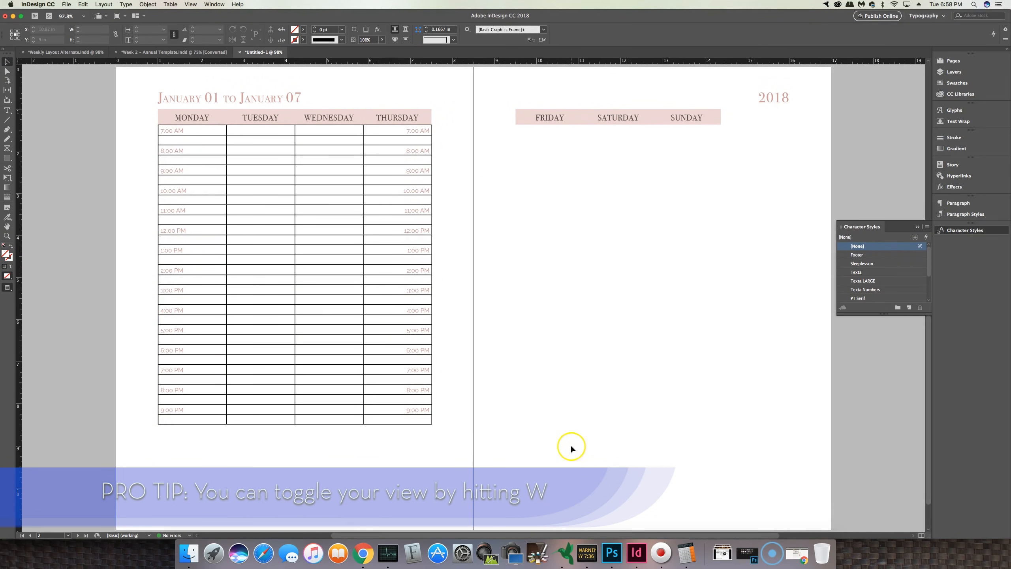
{"action": "key", "text": "w"}
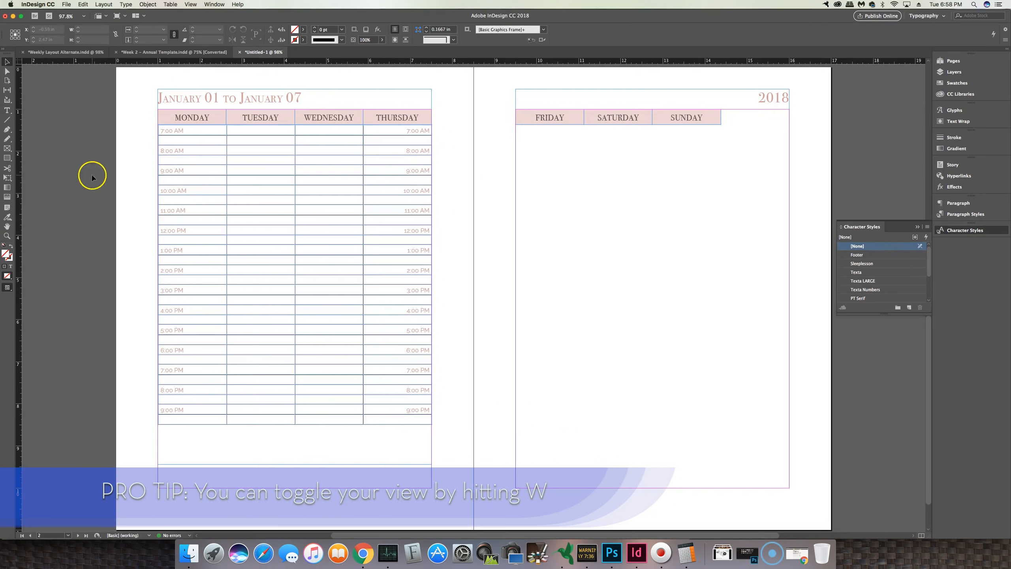
Step: Set the strokes of all table cells to 0.5 pt in the R=237 G=214 B=213 colour
{"action": "left_click", "coordinate": [195, 136]}
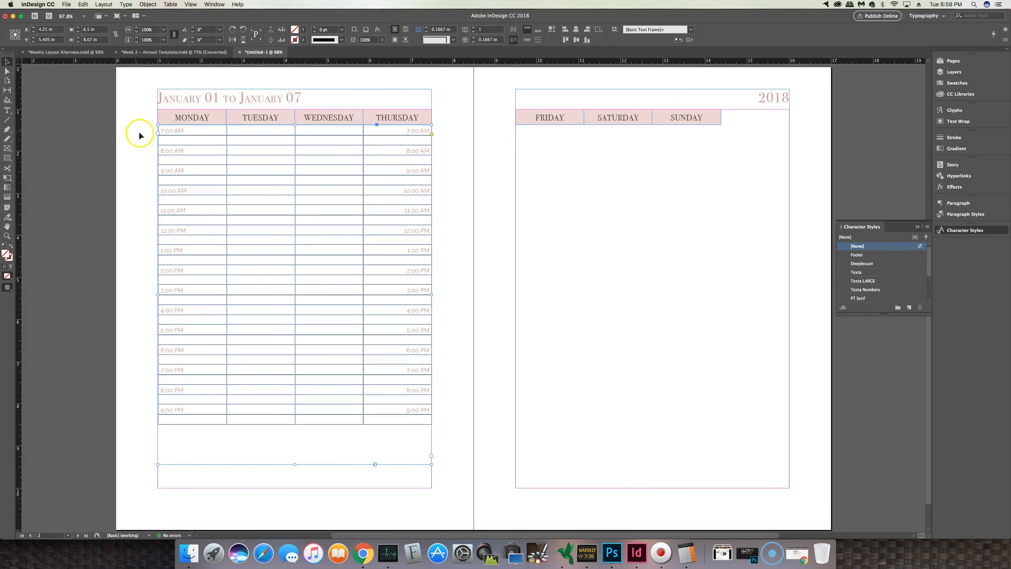
{"action": "left_click", "coordinate": [7, 111]}
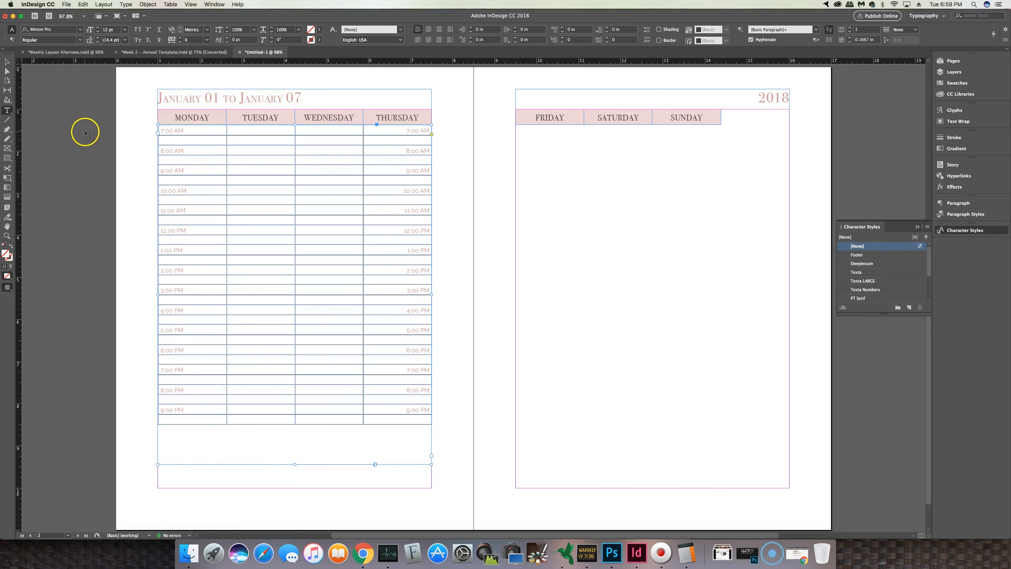
{"action": "left_click_drag", "start_coordinate": [156, 131], "coordinate": [158, 419]}
{"action": "right_click", "coordinate": [252, 229]}
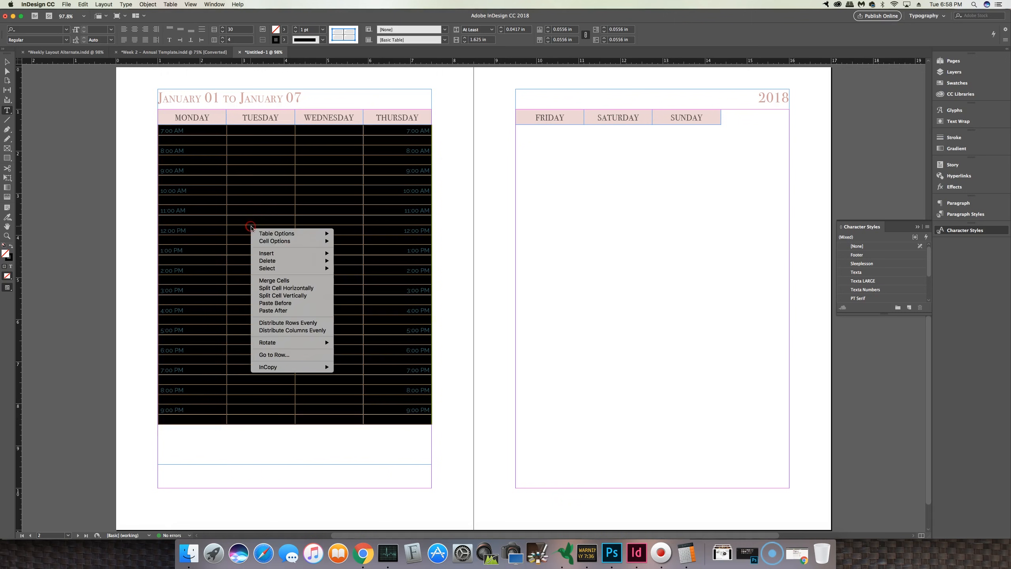
{"action": "mouse_move", "coordinate": [293, 241]}
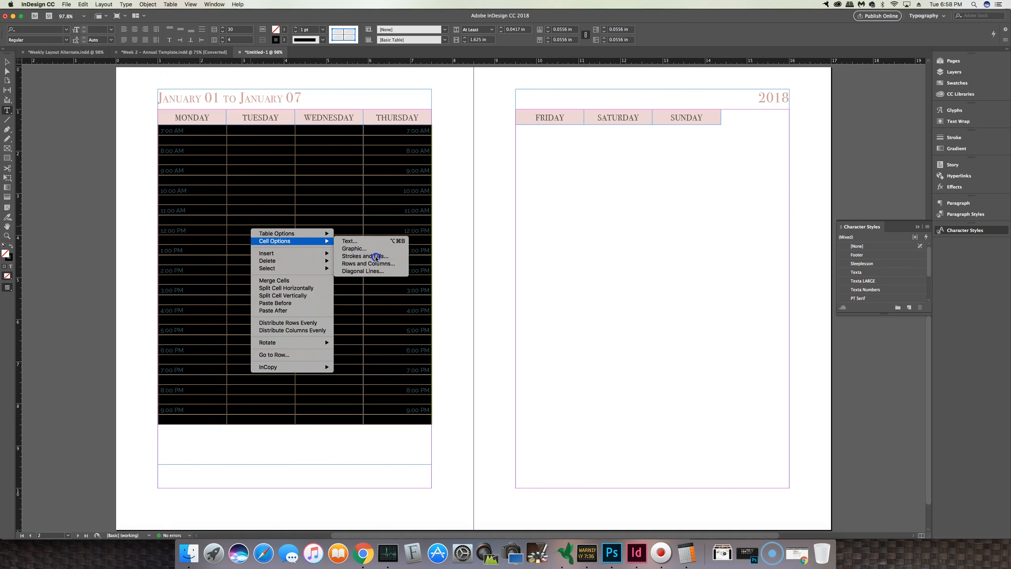
{"action": "left_click", "coordinate": [365, 256]}
{"action": "left_click", "coordinate": [508, 272]}
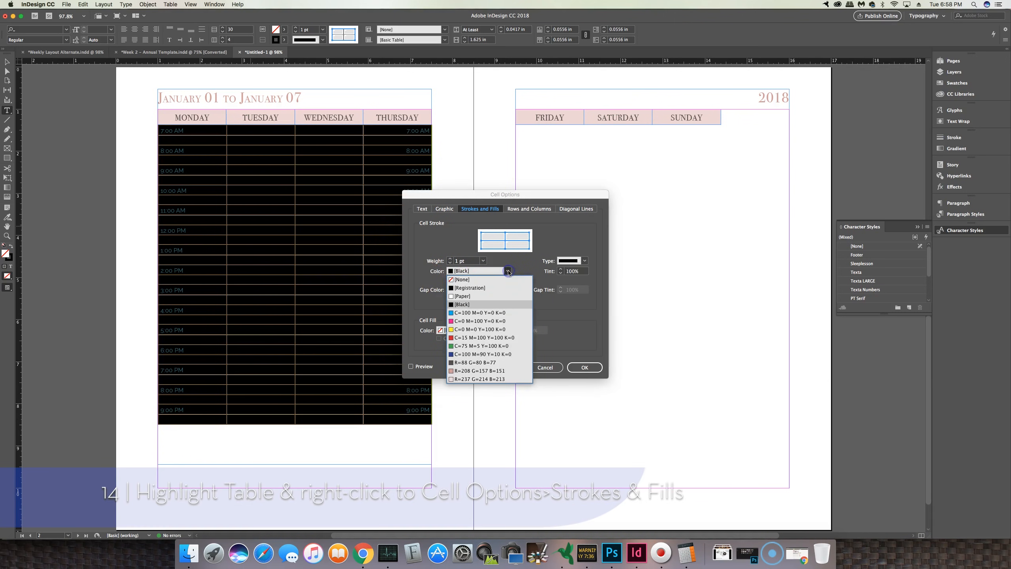
{"action": "left_click", "coordinate": [492, 371]}
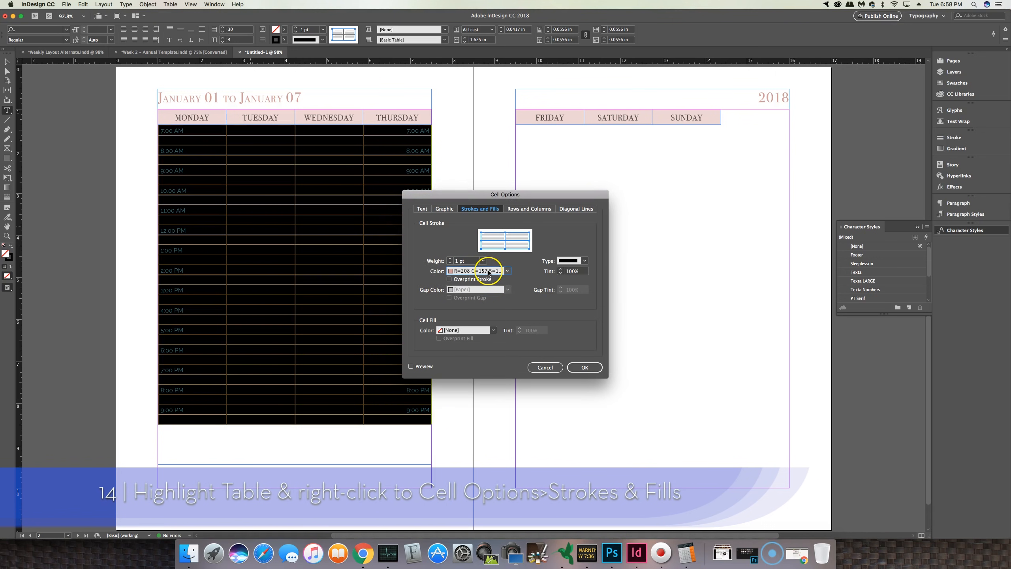
{"action": "left_click", "coordinate": [489, 272]}
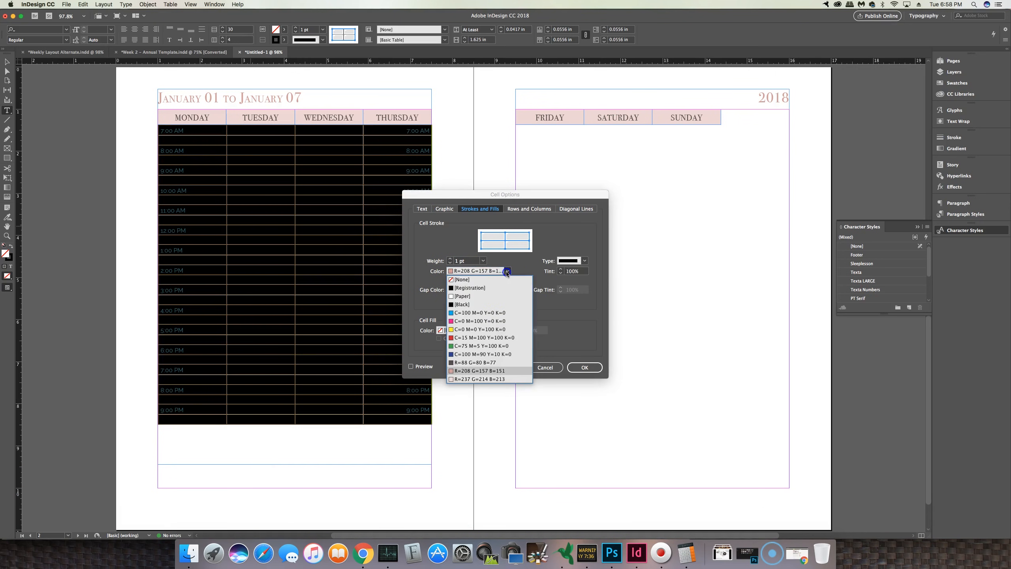
{"action": "left_click", "coordinate": [479, 379]}
{"action": "left_click", "coordinate": [439, 261]}
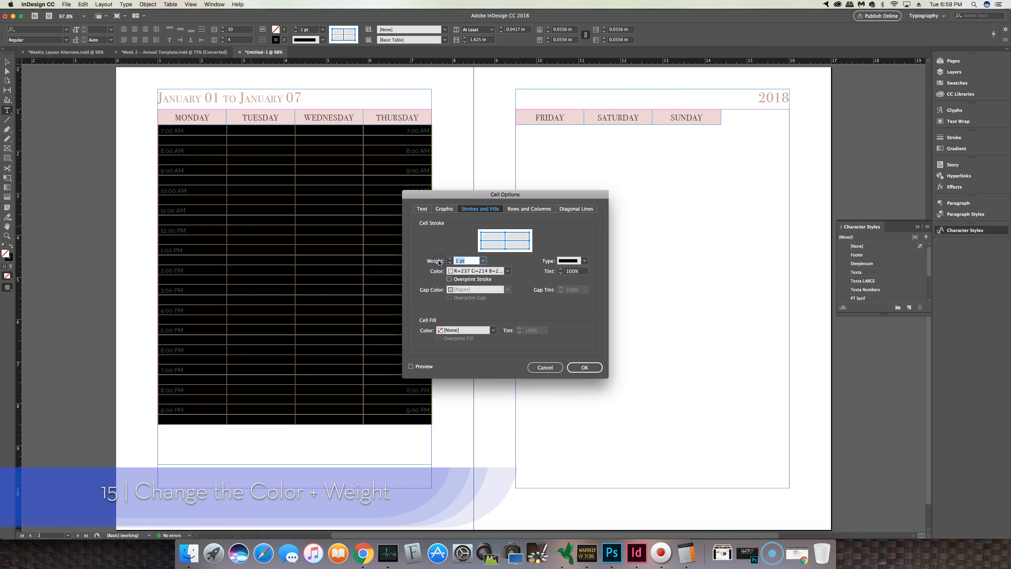
{"action": "left_click", "coordinate": [580, 368]}
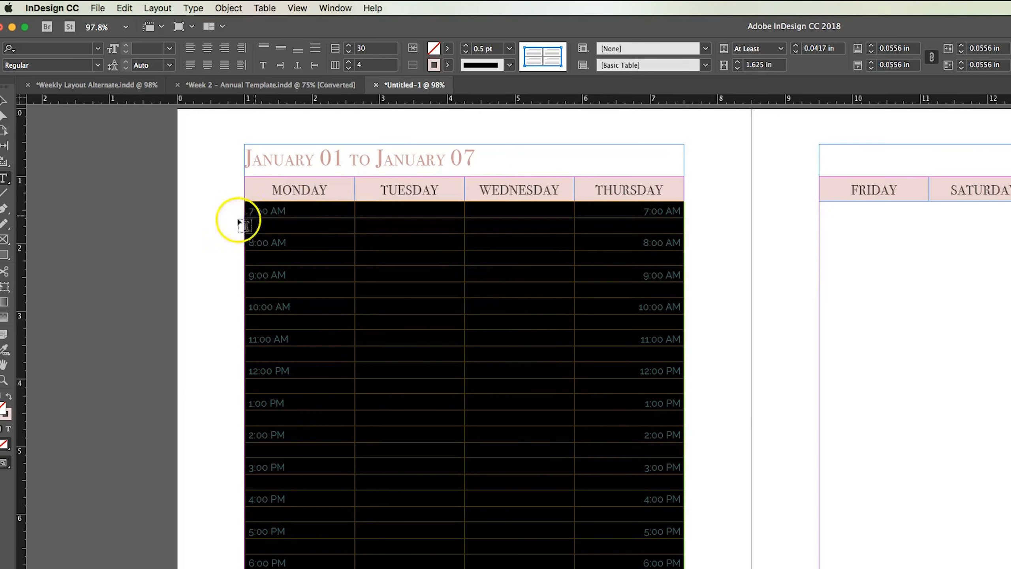
{"action": "left_click", "coordinate": [7, 61]}
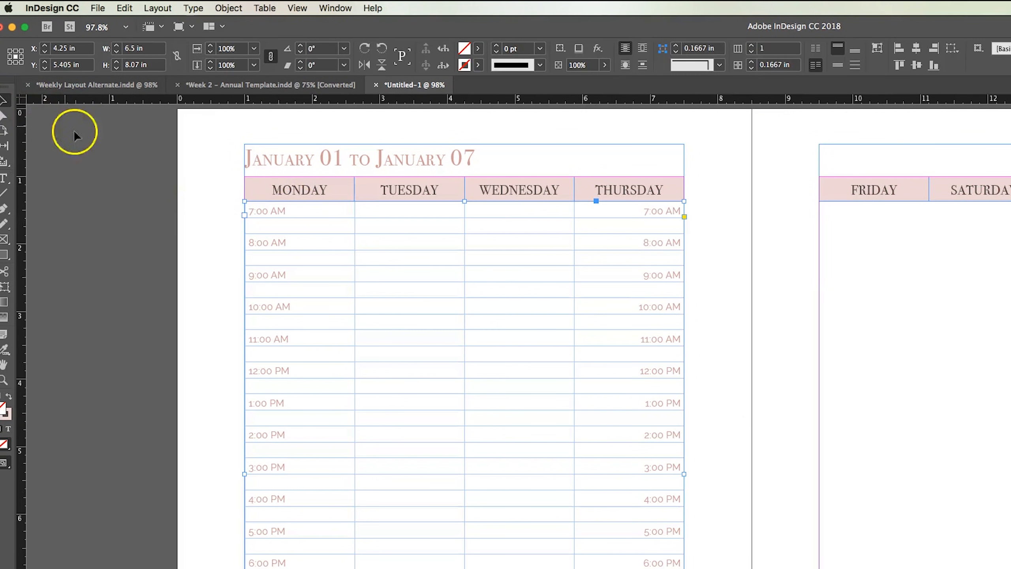
{"action": "left_click", "coordinate": [222, 211]}
{"action": "left_click", "coordinate": [635, 401]}
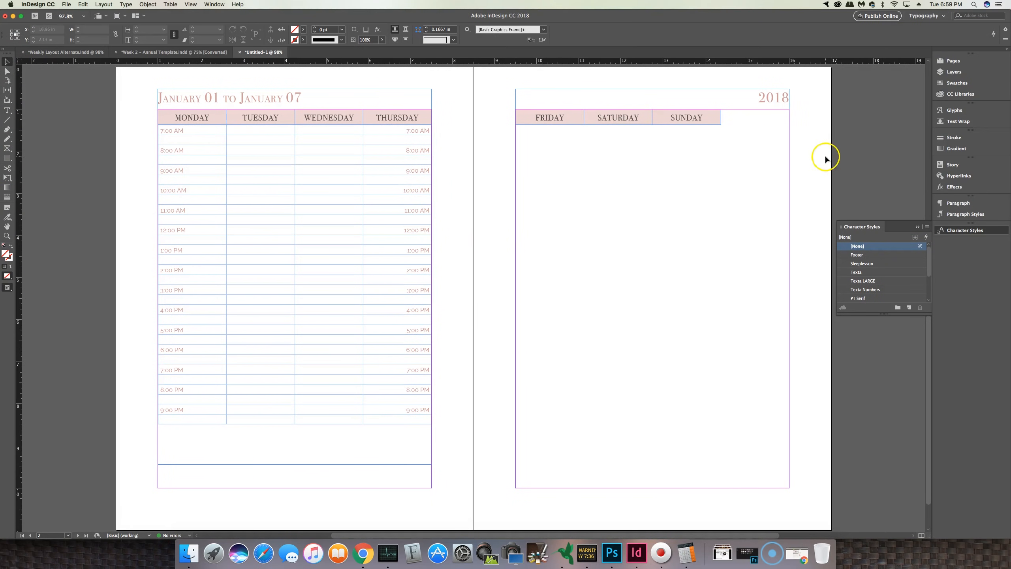
Step: Draw a text frame under the Friday–Sunday headers and insert a table with 30 body rows and 3 columns
{"action": "left_click", "coordinate": [6, 111]}
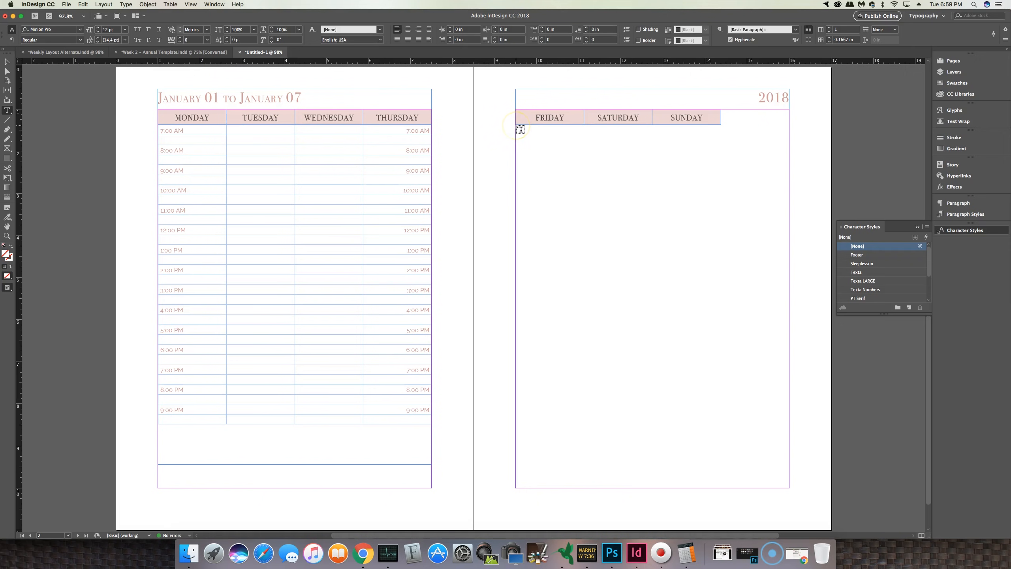
{"action": "mouse_move", "coordinate": [516, 126]}
{"action": "left_mouse_down"}
{"action": "mouse_move", "coordinate": [666, 310]}
{"action": "mouse_move", "coordinate": [704, 463]}
{"action": "mouse_move", "coordinate": [703, 438]}
{"action": "mouse_move", "coordinate": [721, 452]}
{"action": "left_mouse_up"}
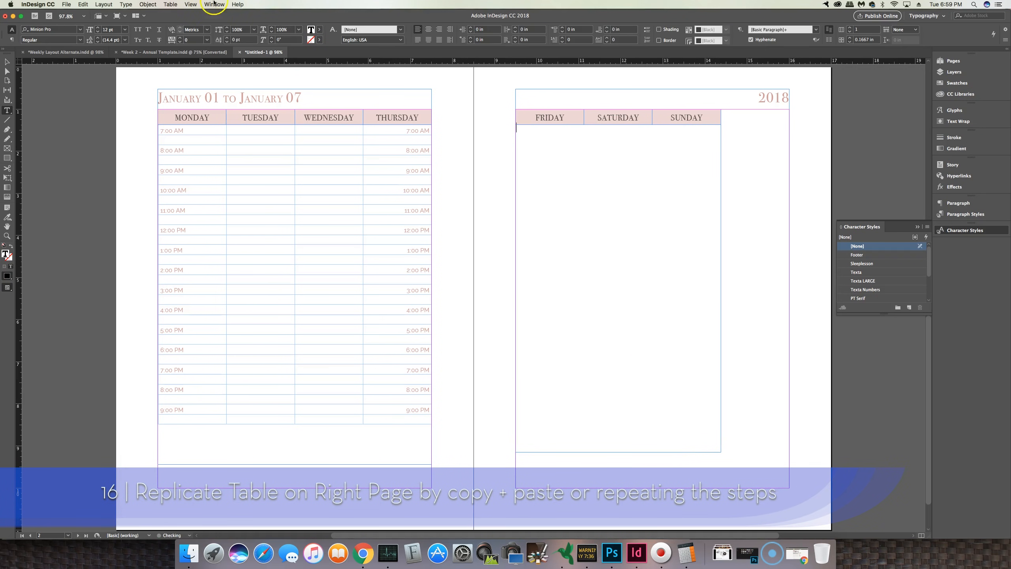
{"action": "left_click", "coordinate": [170, 5]}
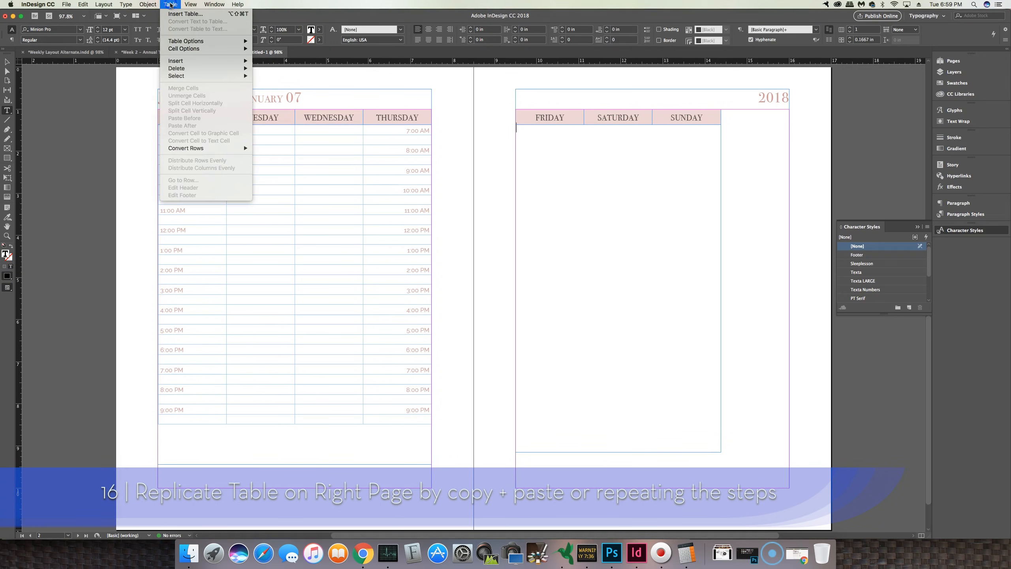
{"action": "left_click", "coordinate": [173, 14]}
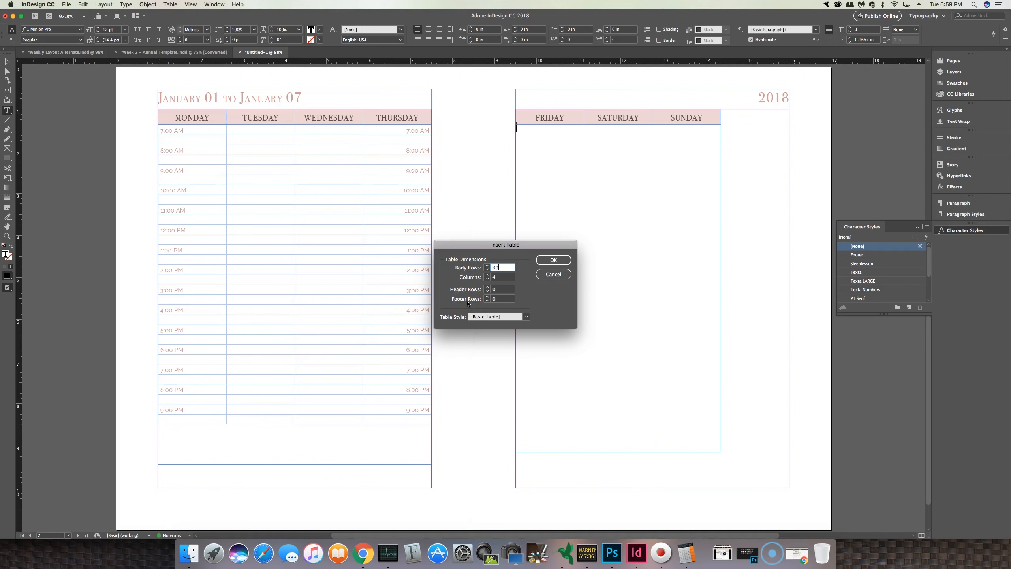
{"action": "left_click", "coordinate": [487, 279]}
{"action": "left_click", "coordinate": [554, 260]}
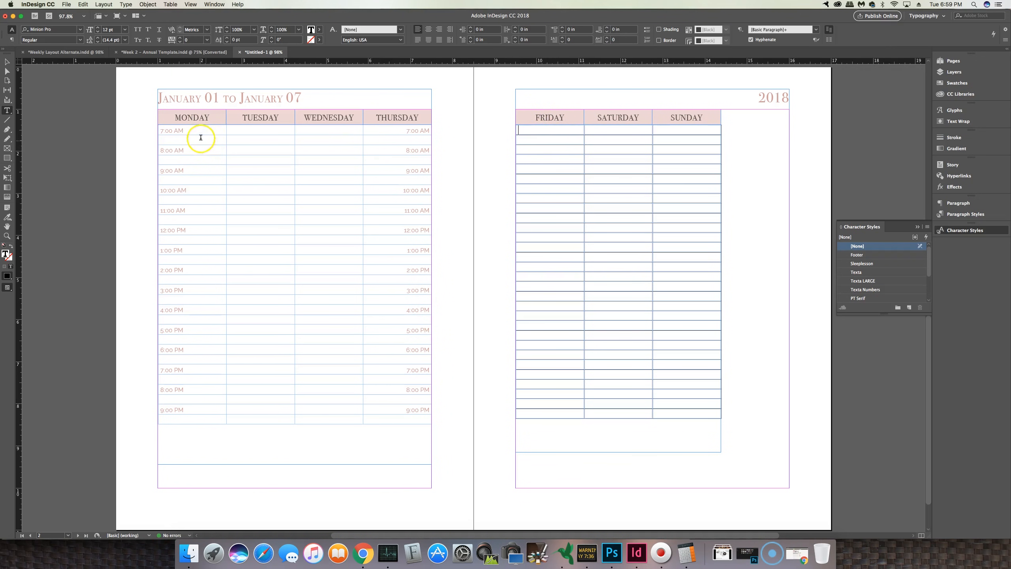
Step: Copy the times from the Monday column and paste them into the Friday column
{"action": "left_click_drag", "start_coordinate": [165, 129], "coordinate": [192, 427]}
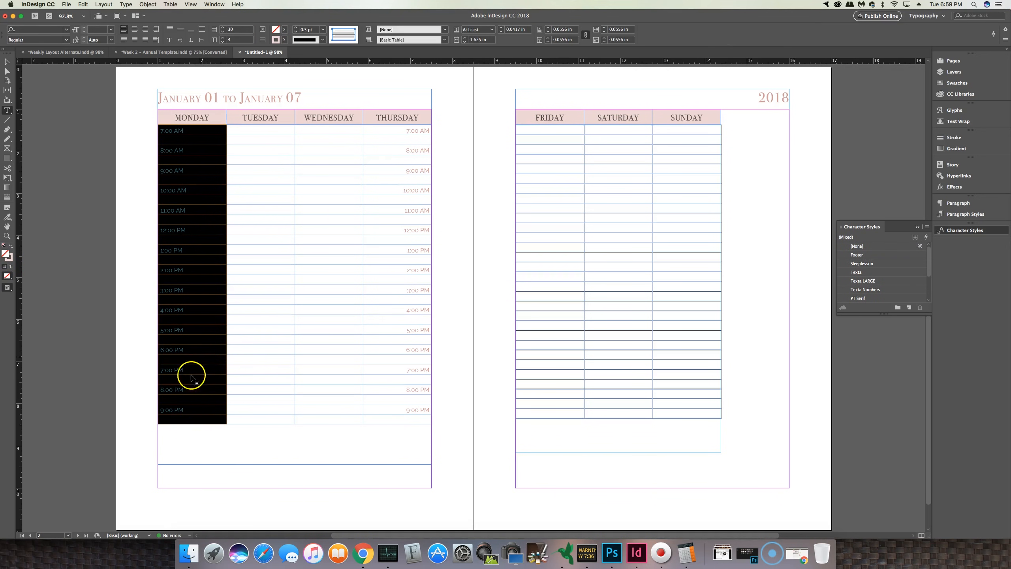
{"action": "left_click", "coordinate": [194, 409]}
{"action": "left_click_drag", "start_coordinate": [194, 409], "coordinate": [165, 256]}
{"action": "left_click_drag", "start_coordinate": [166, 125], "coordinate": [205, 436]}
{"action": "key", "text": "super+c"}
{"action": "left_click", "coordinate": [595, 149]}
{"action": "left_click_drag", "start_coordinate": [535, 131], "coordinate": [559, 412]}
{"action": "key", "text": "super+v"}
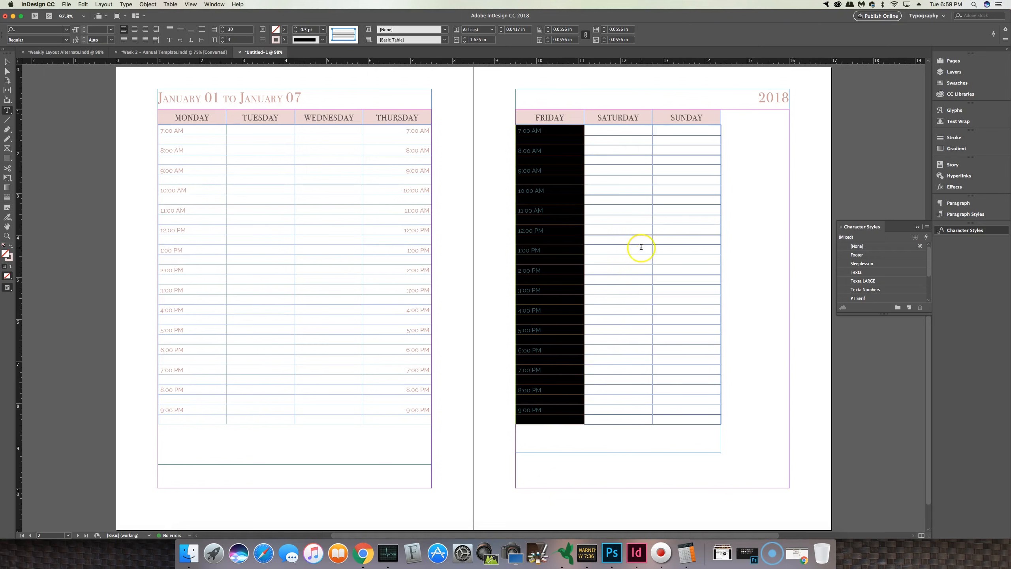
Step: Paste the times into the Sunday column and right-align them
{"action": "left_click_drag", "start_coordinate": [676, 135], "coordinate": [694, 421]}
{"action": "key", "text": "super+v"}
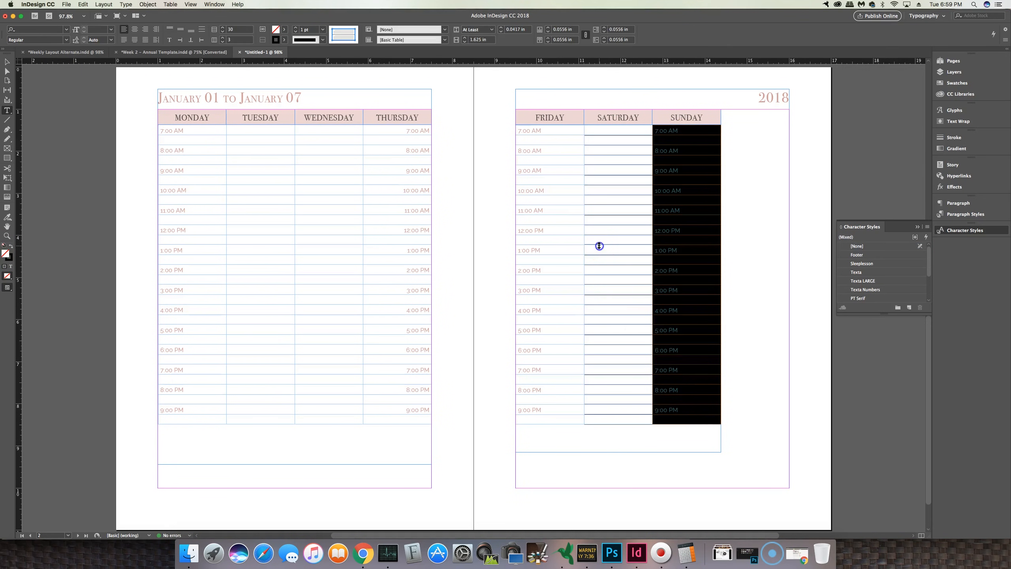
{"action": "left_click_drag", "start_coordinate": [528, 131], "coordinate": [542, 132]}
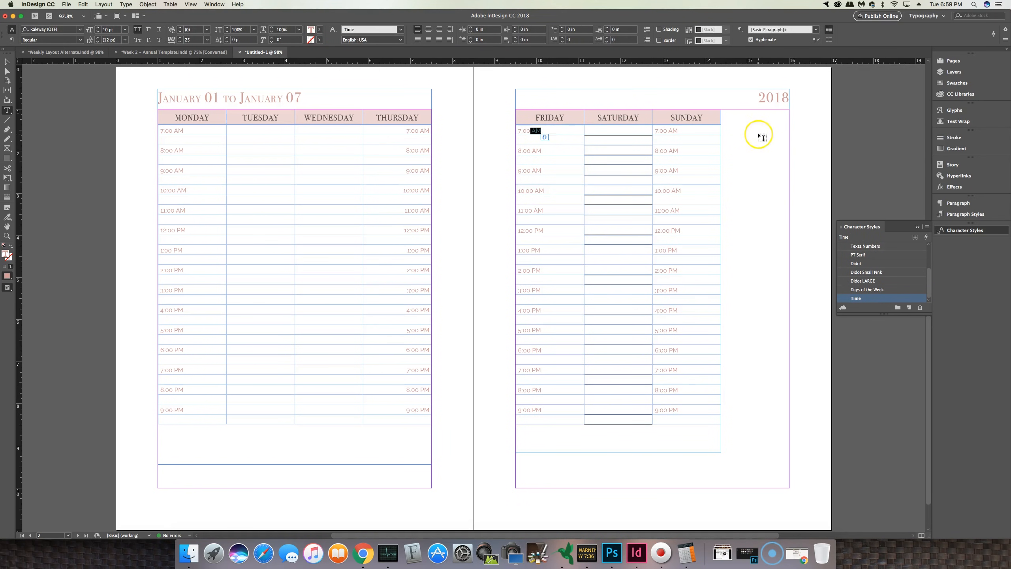
{"action": "left_click_drag", "start_coordinate": [677, 131], "coordinate": [720, 458]}
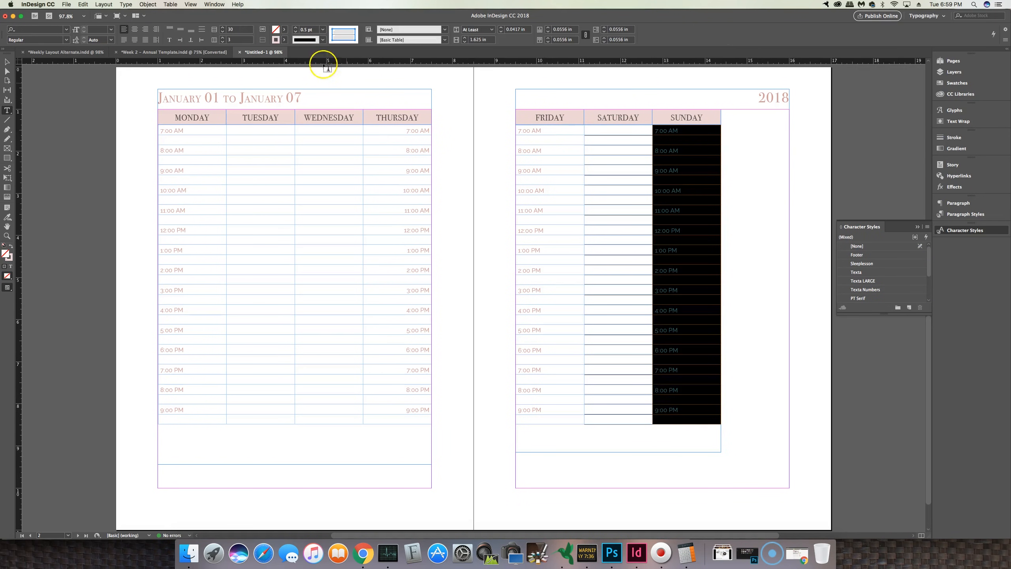
{"action": "left_click", "coordinate": [153, 32]}
Step: Set the cell strokes of the whole Friday–Sunday table to the R=237 G=214 B=213 colour
{"action": "left_click", "coordinate": [621, 166]}
{"action": "left_click_drag", "start_coordinate": [557, 128], "coordinate": [684, 414]}
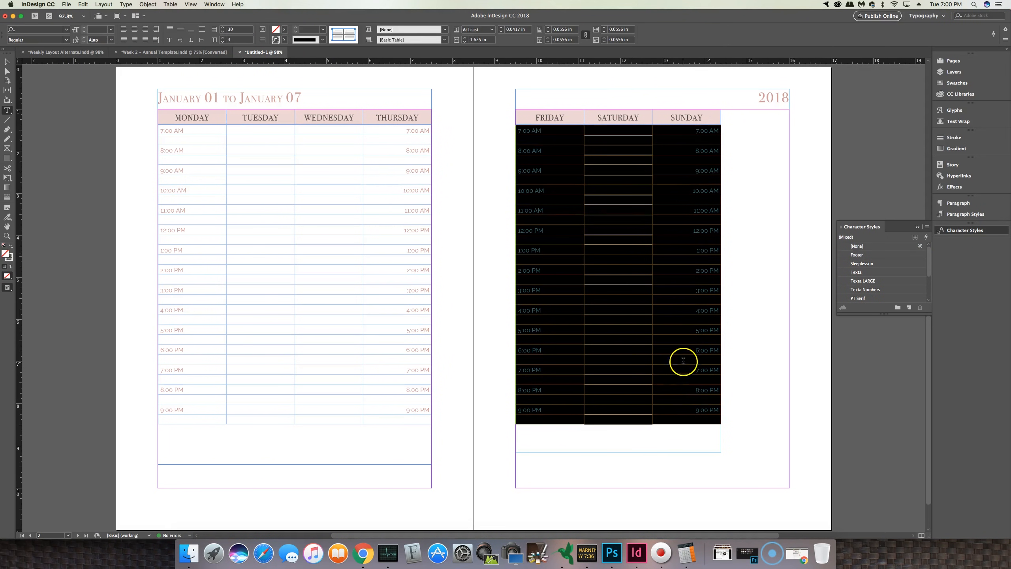
{"action": "right_click", "coordinate": [553, 208]}
{"action": "mouse_move", "coordinate": [571, 242]}
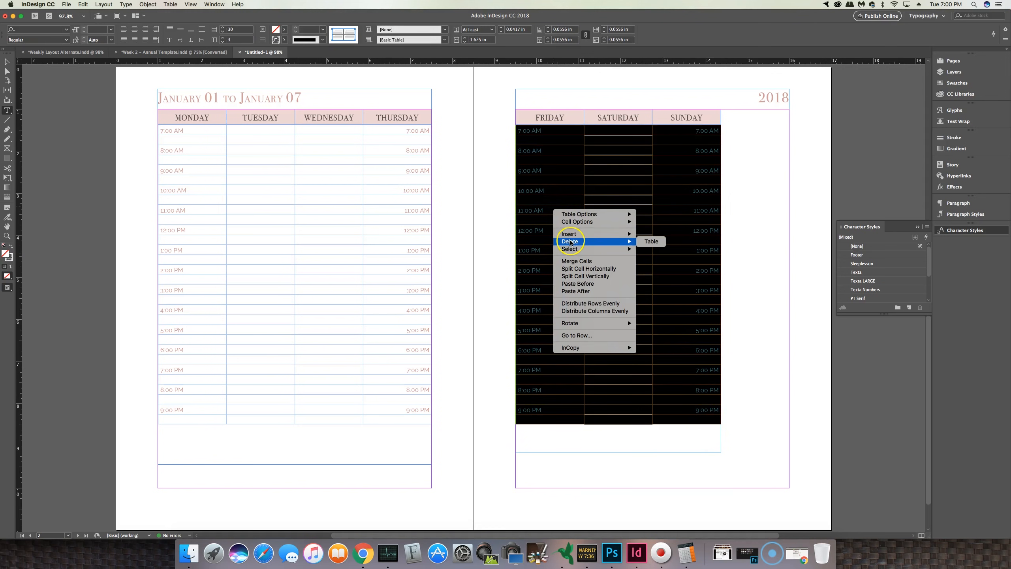
{"action": "mouse_move", "coordinate": [597, 221]}
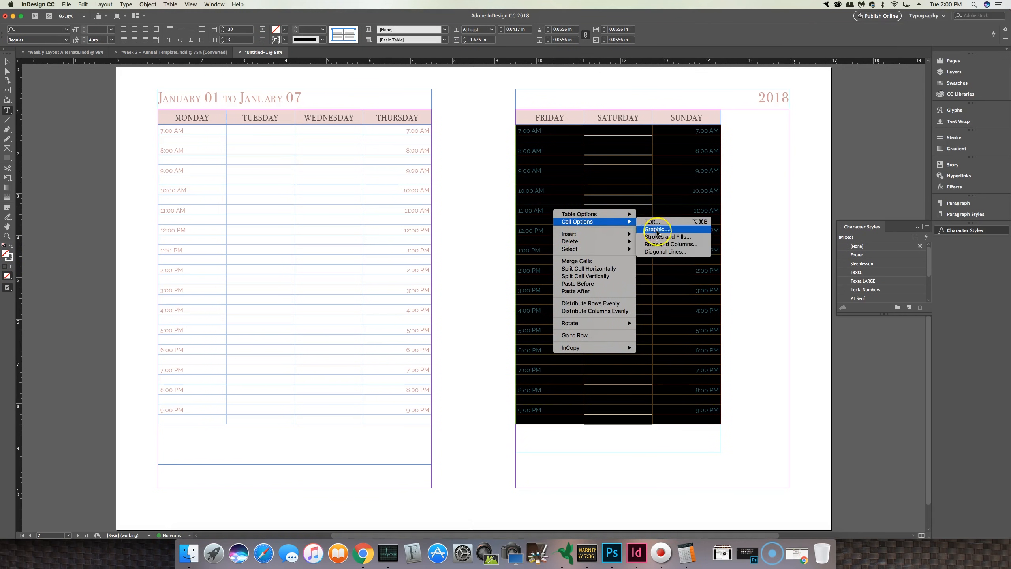
{"action": "left_click", "coordinate": [665, 236]}
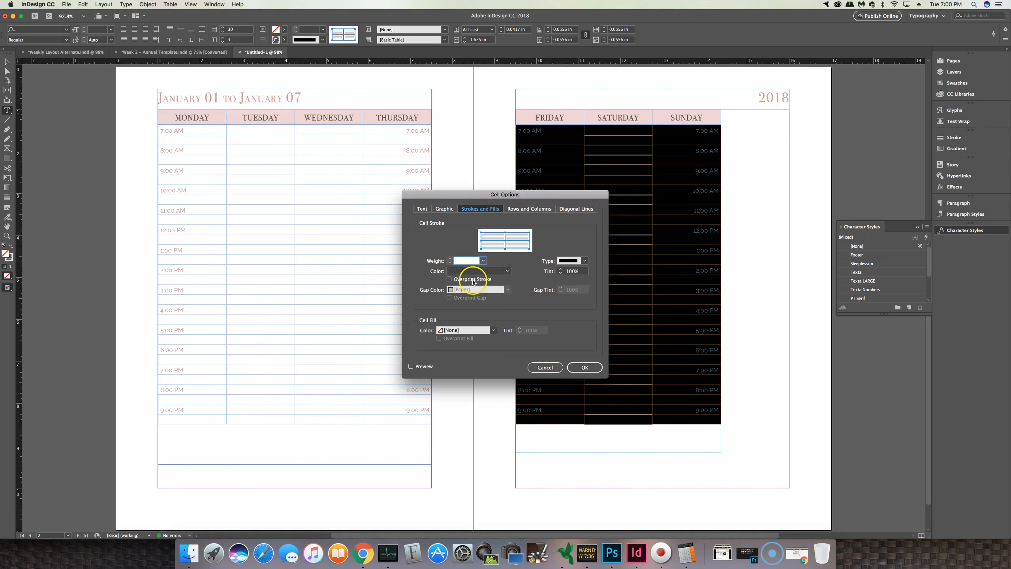
{"action": "left_click", "coordinate": [508, 271]}
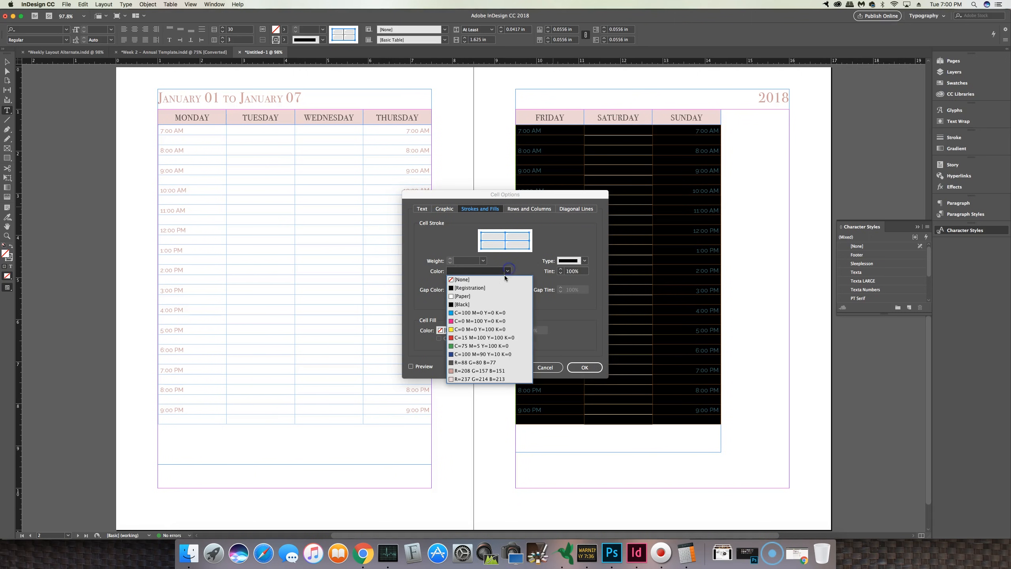
{"action": "left_click", "coordinate": [488, 379]}
{"action": "left_click", "coordinate": [472, 261]}
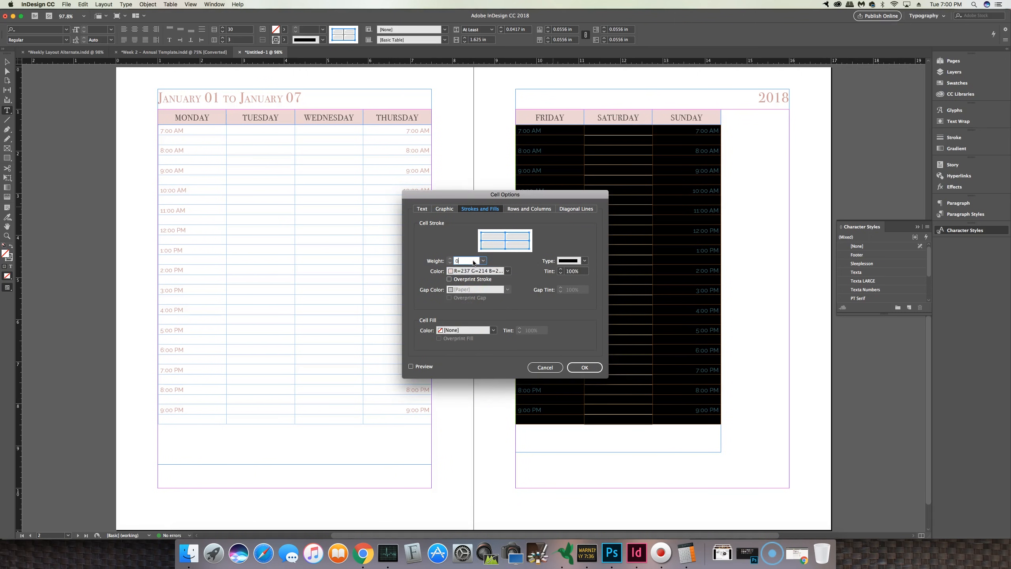
{"action": "left_click", "coordinate": [584, 367]}
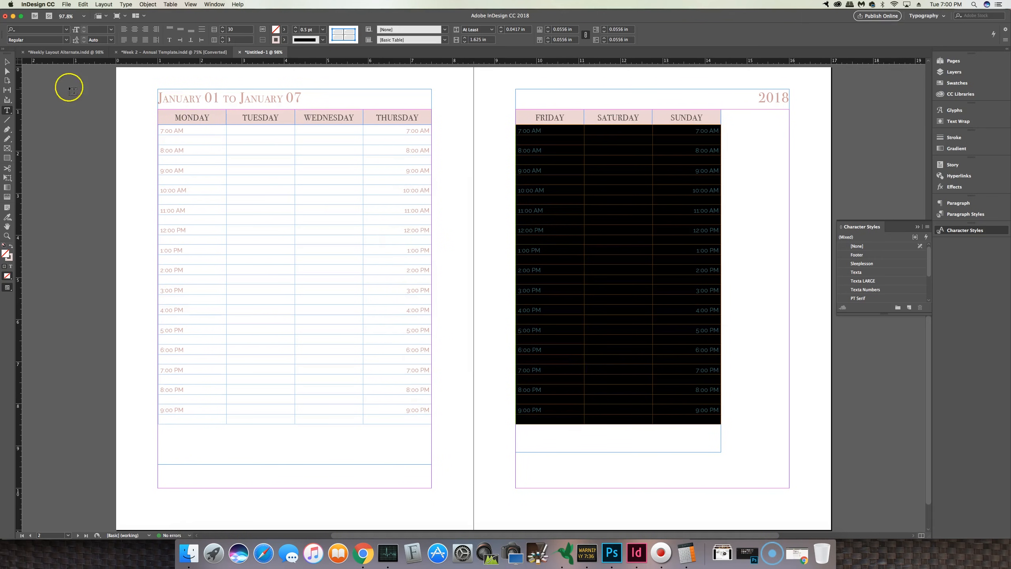
Step: Check the spread in preview mode and return to the normal view
{"action": "left_click", "coordinate": [7, 62]}
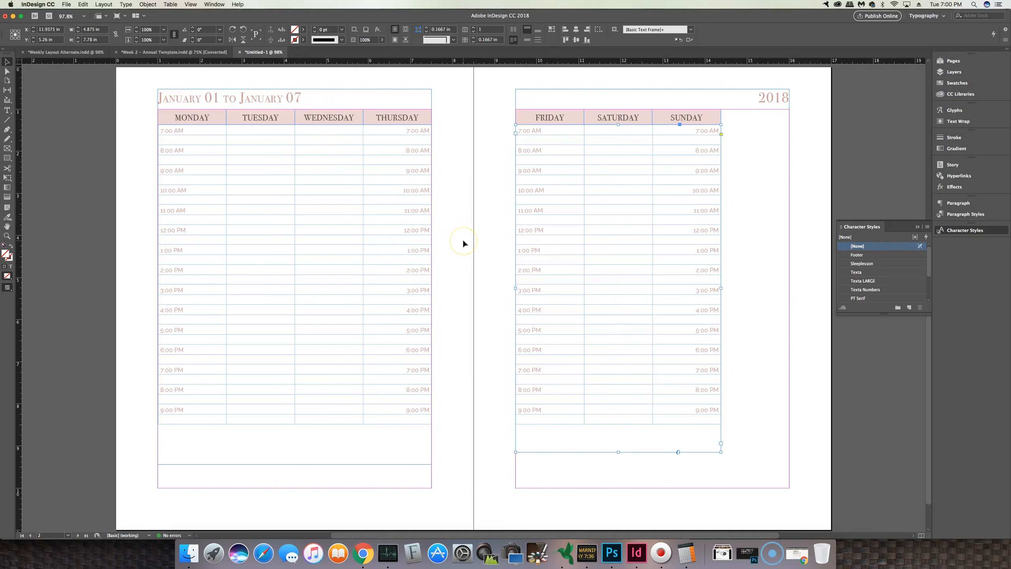
{"action": "key", "text": "w"}
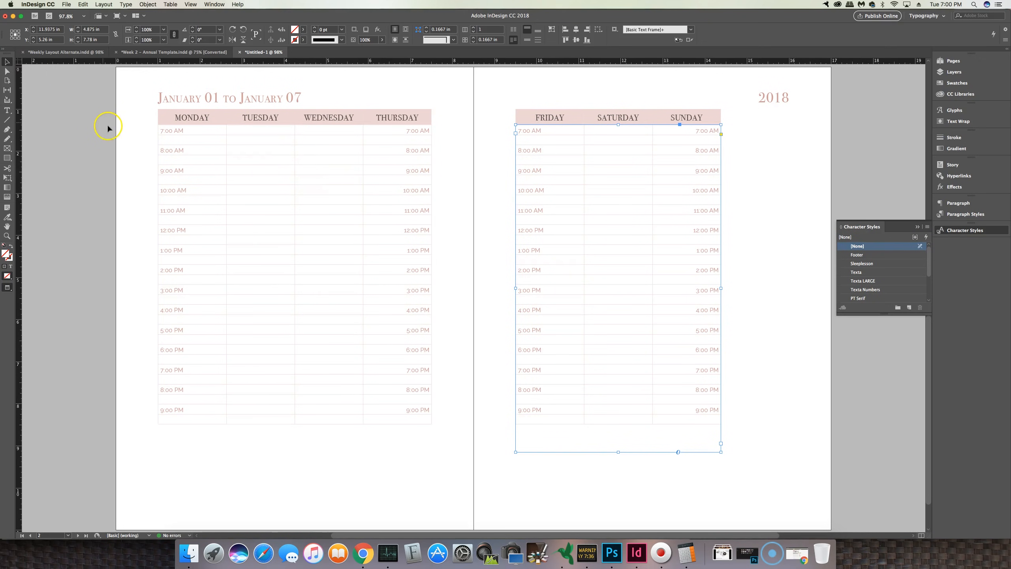
{"action": "key", "text": "w"}
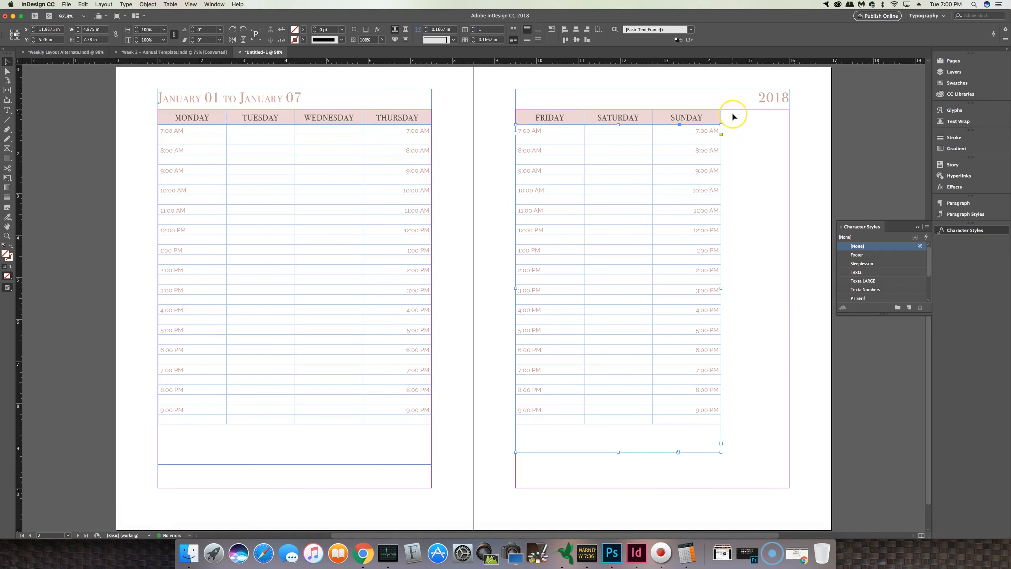
Step: Duplicate the Sunday header frame and place the copy beside it at the page's right column
{"action": "left_click", "coordinate": [734, 127]}
{"action": "left_click", "coordinate": [695, 117]}
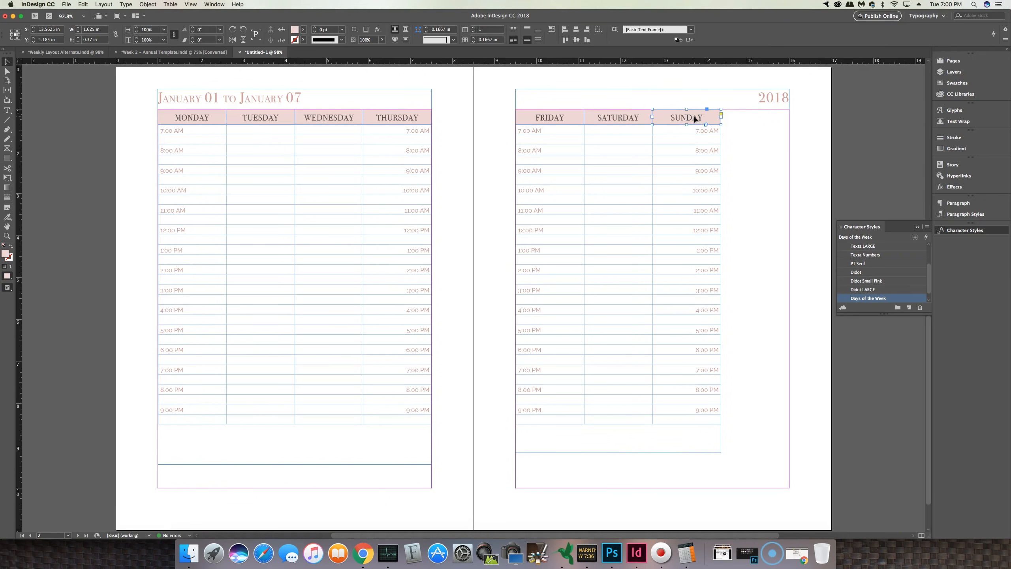
{"action": "key", "text": "ctrl+v"}
{"action": "left_click_drag", "start_coordinate": [478, 300], "coordinate": [769, 123]}
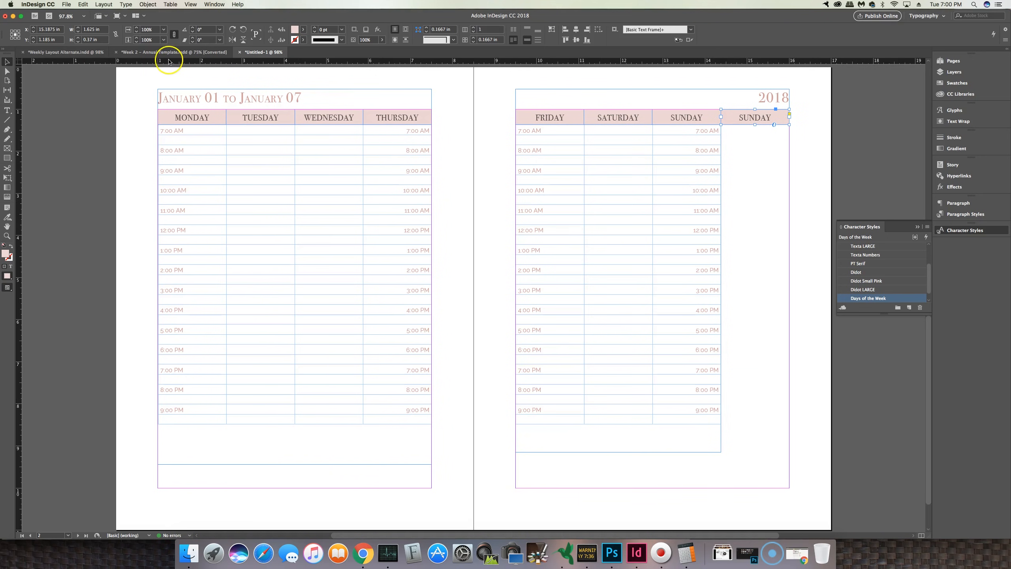
Step: Compare with the reference layout and retitle the duplicated header as TO DO
{"action": "left_click", "coordinate": [77, 53]}
{"action": "left_click", "coordinate": [259, 52]}
{"action": "left_click_drag", "start_coordinate": [722, 116], "coordinate": [795, 118]}
{"action": "left_click", "coordinate": [758, 118]}
{"action": "double_click", "coordinate": [761, 118]}
{"action": "type", "text": "TO DO"}
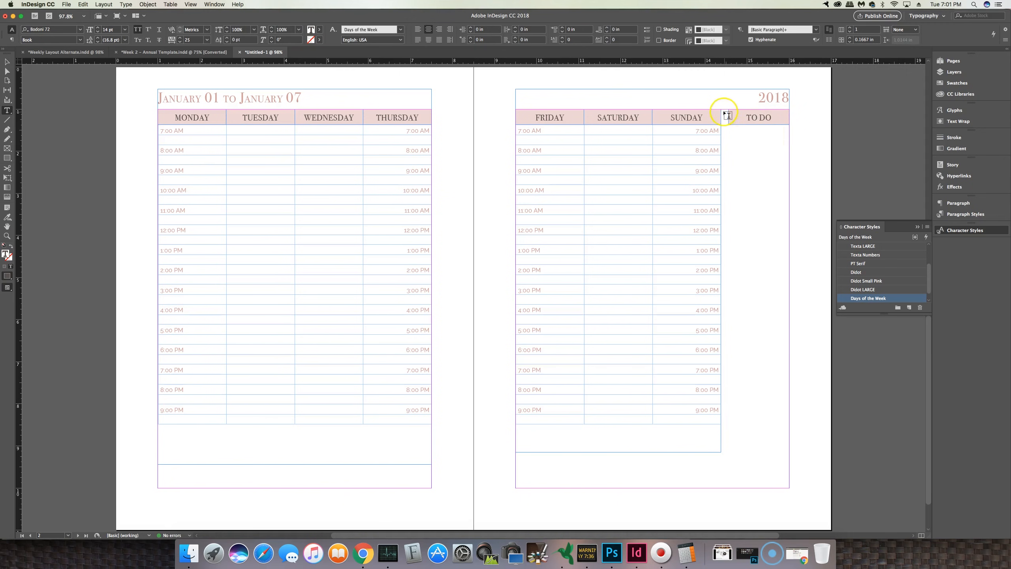
Step: Fill the Saturday and Sunday header frames with R=208 G=157 B=151 and set their text colour to Paper
{"action": "left_click", "coordinate": [85, 52]}
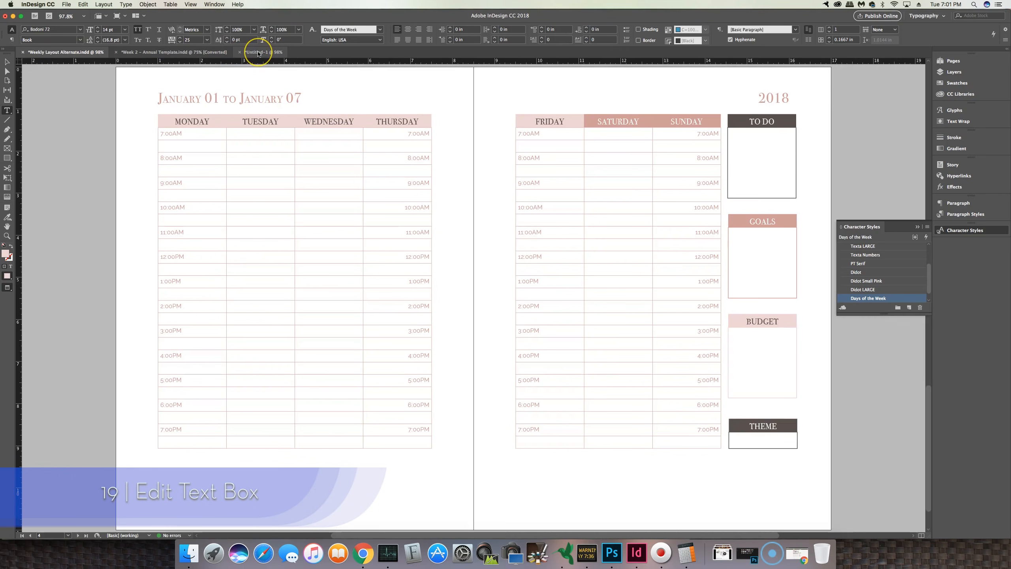
{"action": "left_click", "coordinate": [259, 53]}
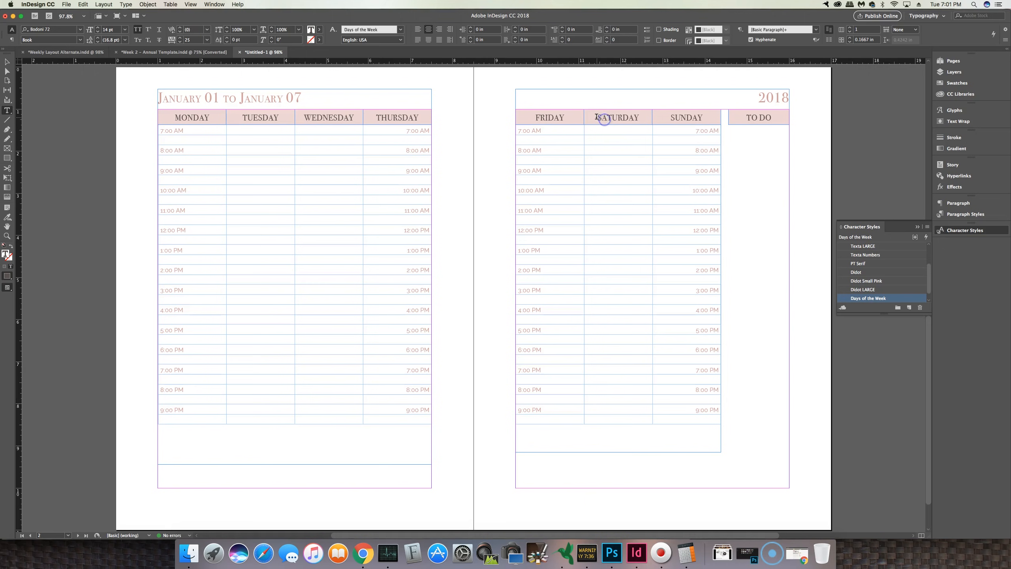
{"action": "left_click_drag", "start_coordinate": [596, 116], "coordinate": [702, 124]}
{"action": "left_click", "coordinate": [7, 62]}
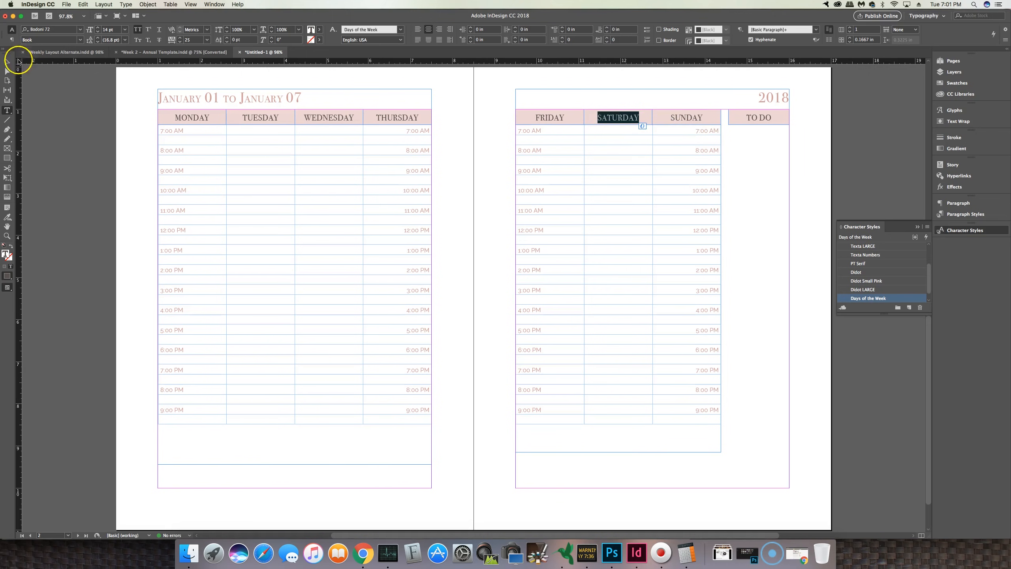
{"action": "left_click", "coordinate": [619, 125]}
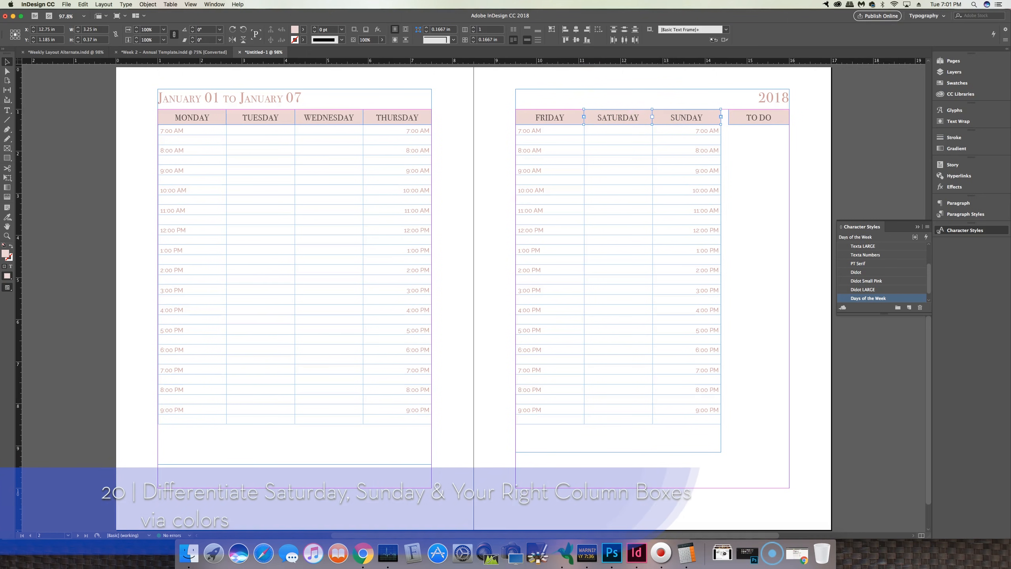
{"action": "left_click", "coordinate": [299, 31]}
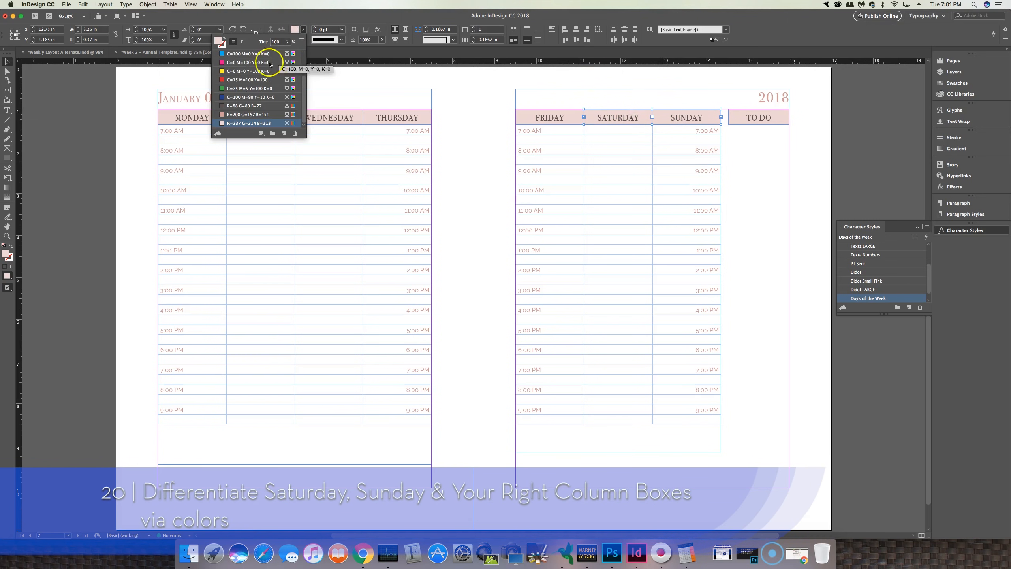
{"action": "left_click", "coordinate": [239, 114]}
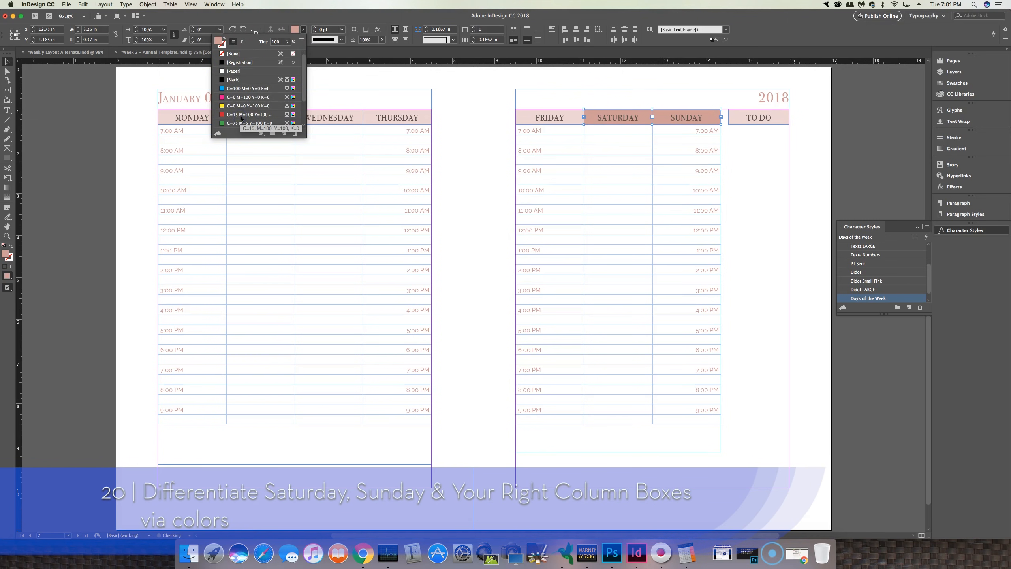
{"action": "left_click", "coordinate": [241, 41]}
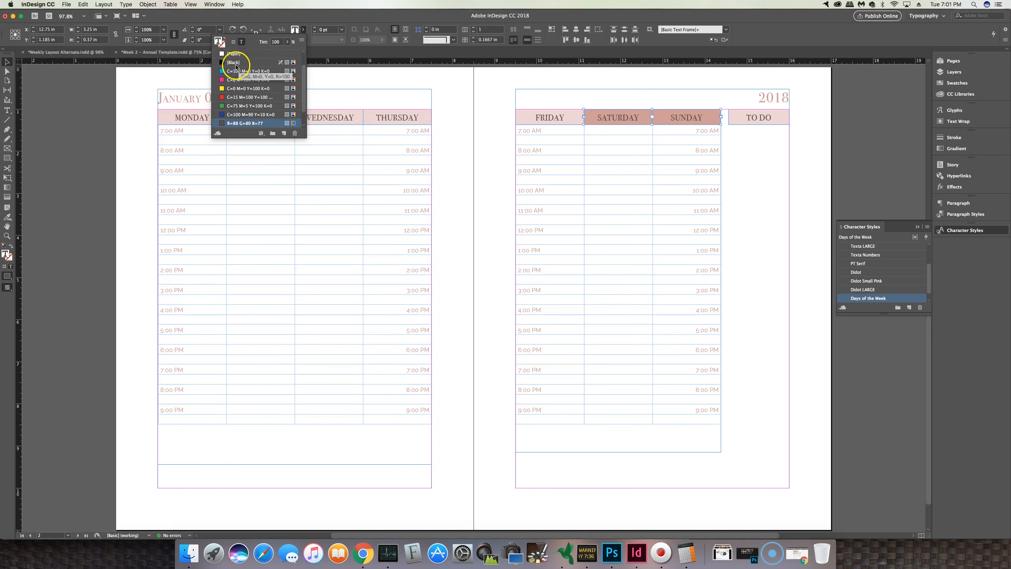
{"action": "left_click", "coordinate": [234, 54]}
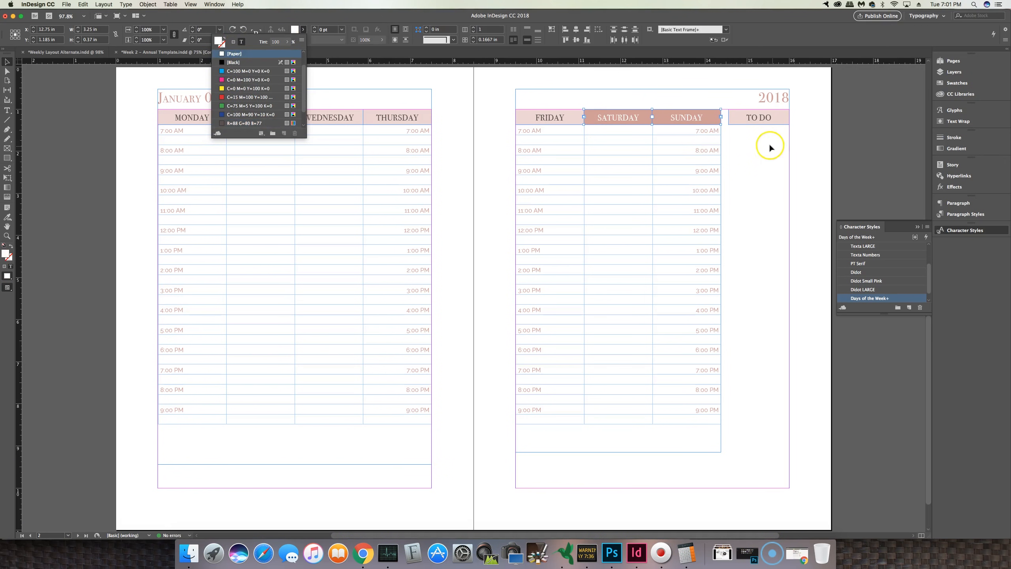
Step: Fill the TO DO header frame with R=88 G=80 B=77 and set its text colour to Paper
{"action": "left_click", "coordinate": [758, 117]}
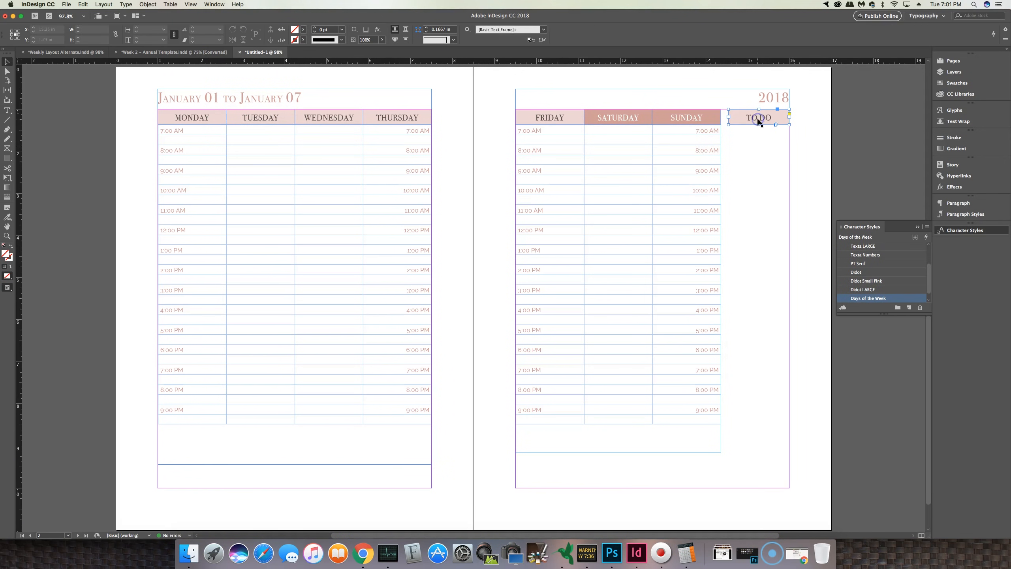
{"action": "left_click", "coordinate": [303, 30]}
{"action": "left_click", "coordinate": [243, 106]}
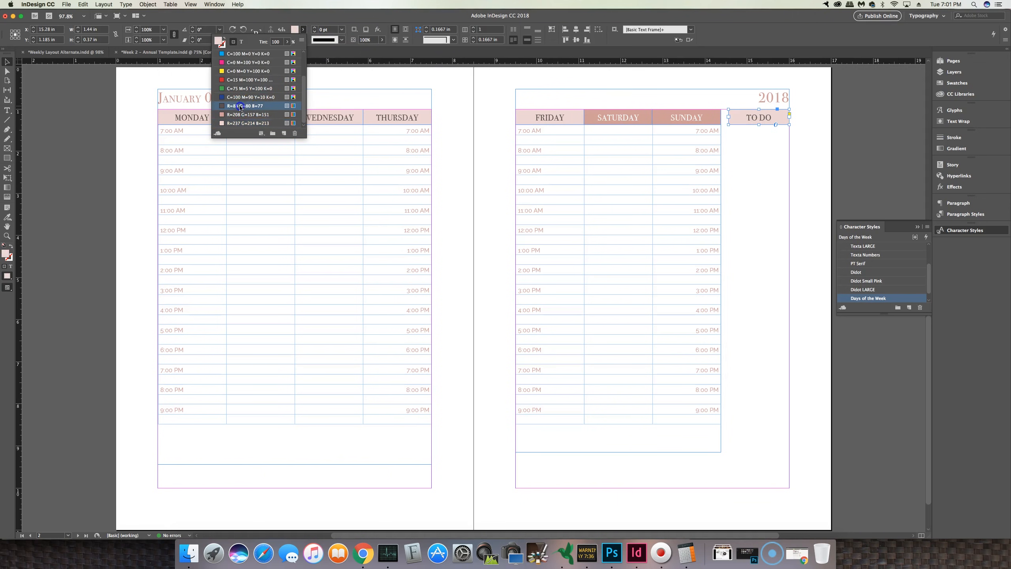
{"action": "left_click", "coordinate": [241, 42]}
{"action": "left_click", "coordinate": [234, 70]}
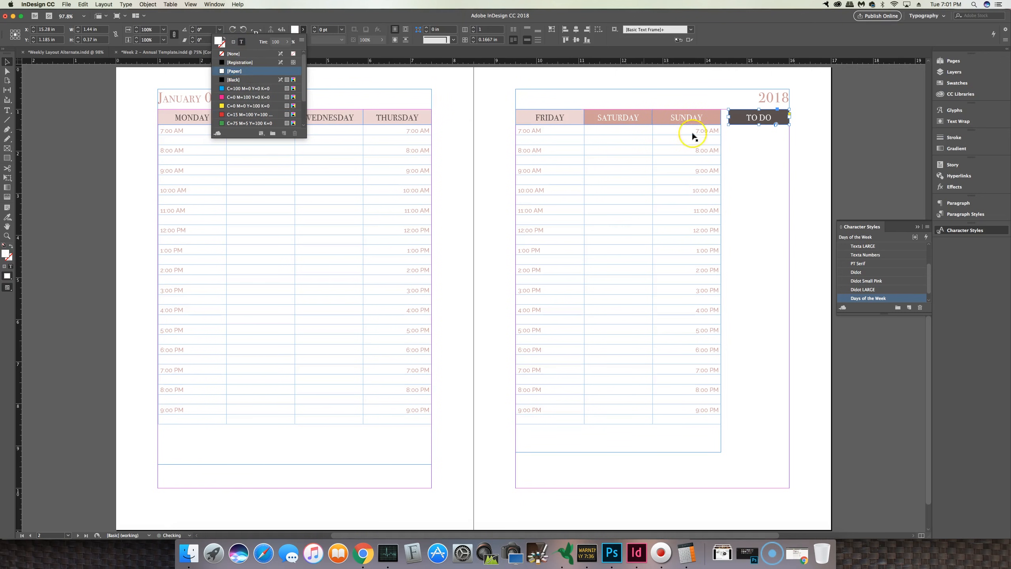
{"action": "left_click", "coordinate": [761, 144]}
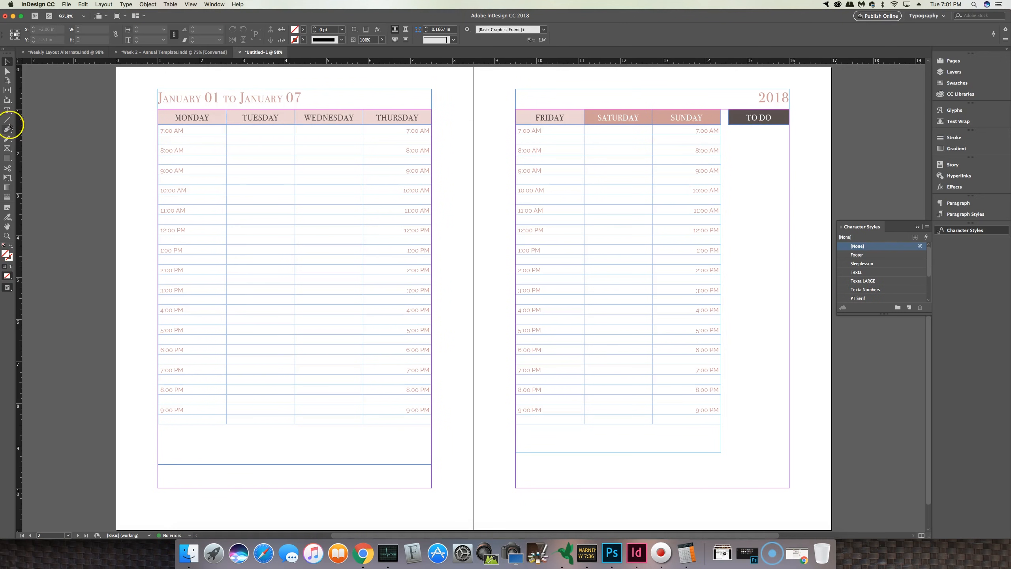
Step: Draw a box about 1.44 × 1.06 in below the TO DO header and give it an R=88 G=80 B=77 stroke
{"action": "left_click", "coordinate": [7, 158]}
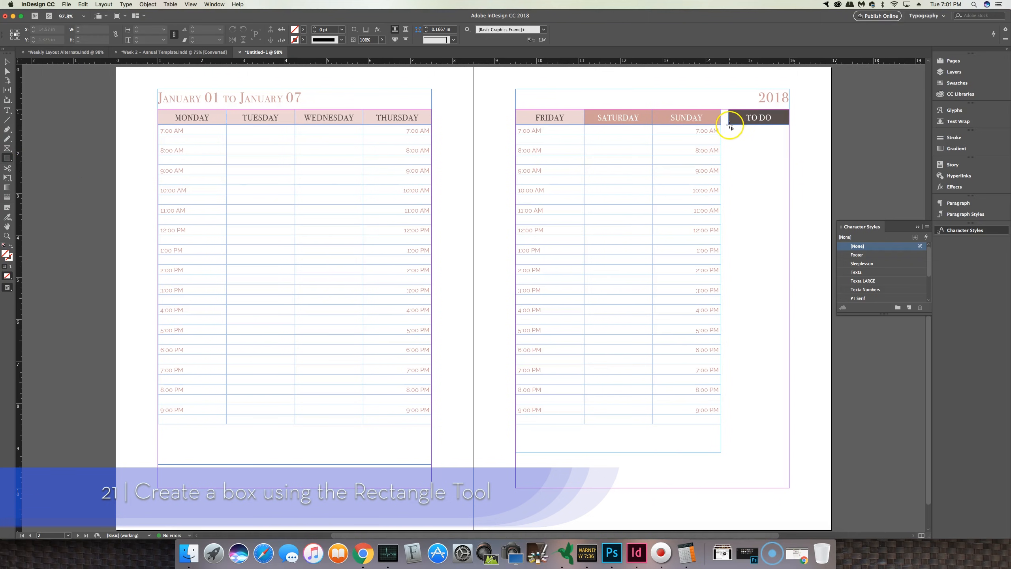
{"action": "left_click_drag", "start_coordinate": [729, 127], "coordinate": [792, 167]}
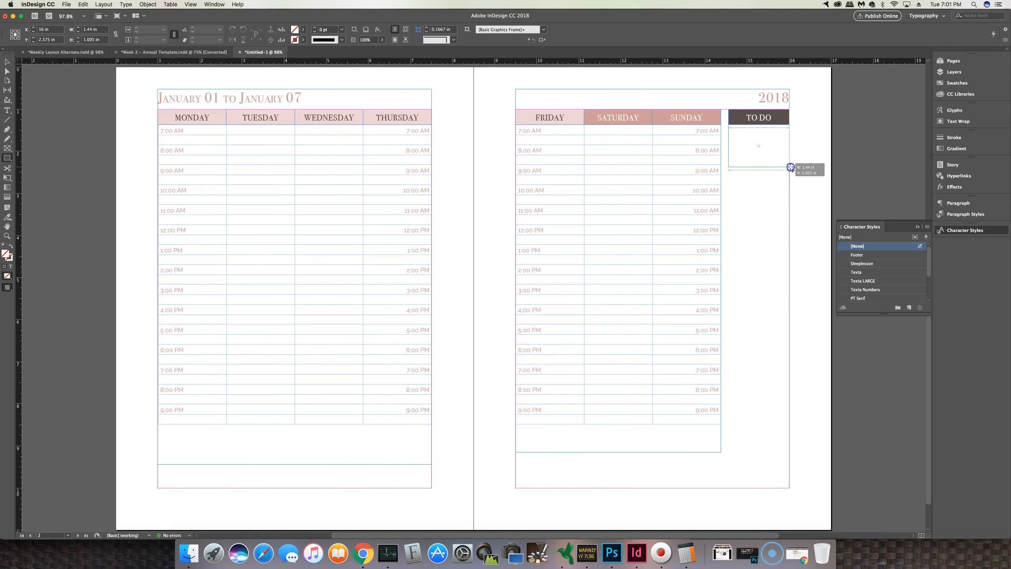
{"action": "left_click_drag", "start_coordinate": [791, 168], "coordinate": [791, 170]}
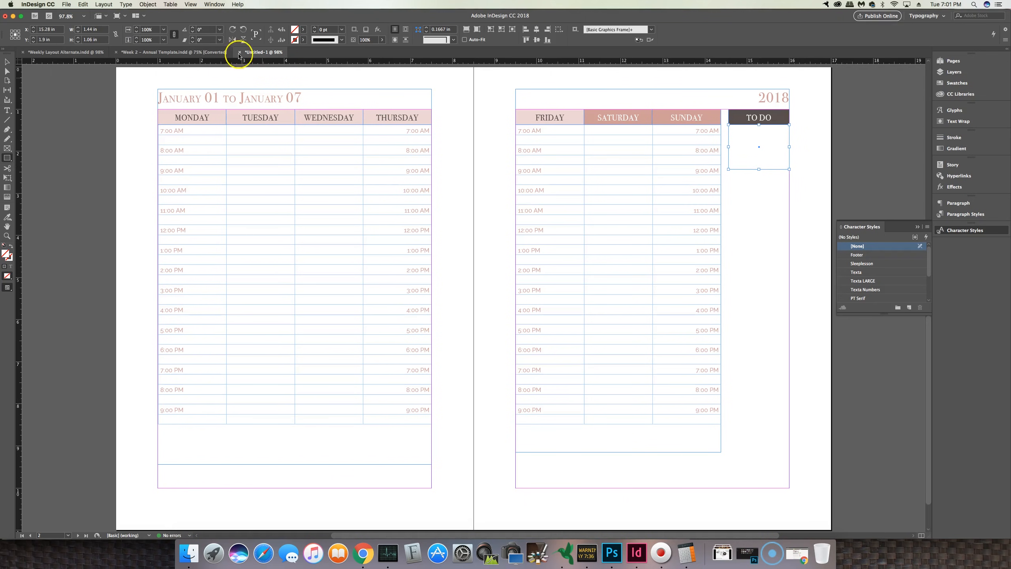
{"action": "left_click", "coordinate": [303, 39]}
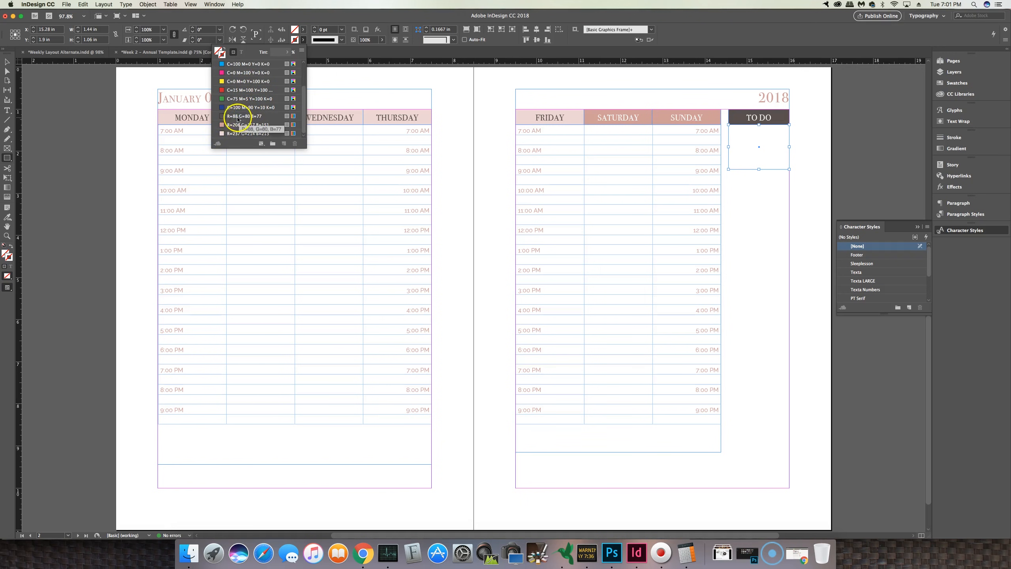
{"action": "left_click", "coordinate": [221, 118]}
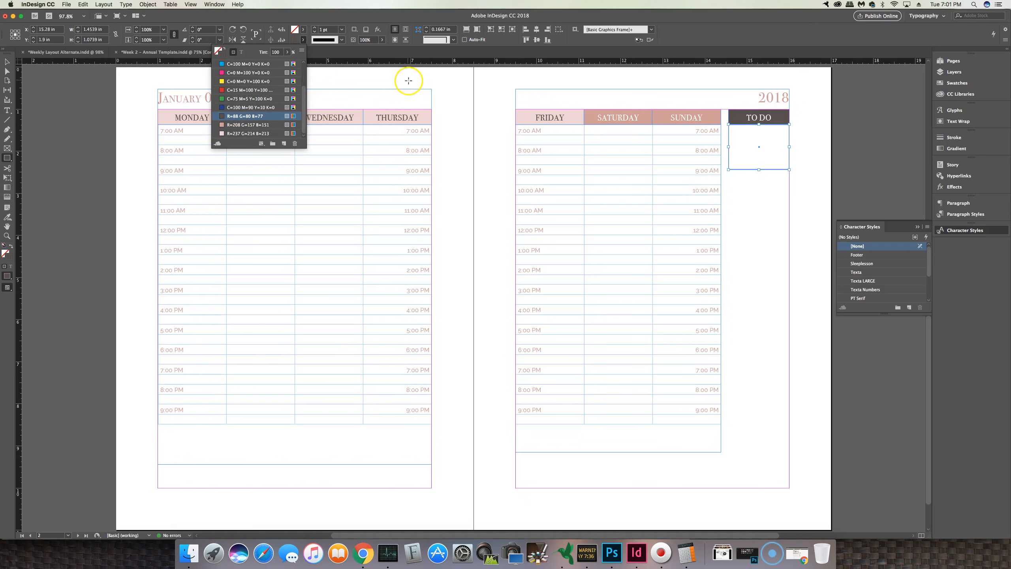
Step: Copy the TO DO header and box, paste the copy below it and retitle it GOALS
{"action": "left_click", "coordinate": [8, 63]}
{"action": "left_click", "coordinate": [777, 197]}
{"action": "left_click", "coordinate": [768, 154]}
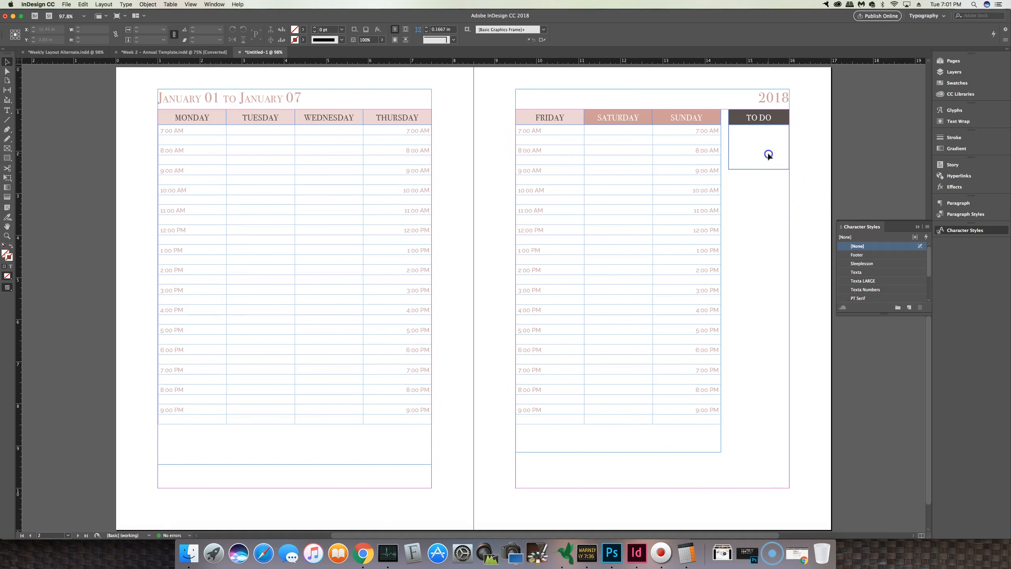
{"action": "left_click", "coordinate": [747, 123]}
{"action": "left_click", "coordinate": [741, 169]}
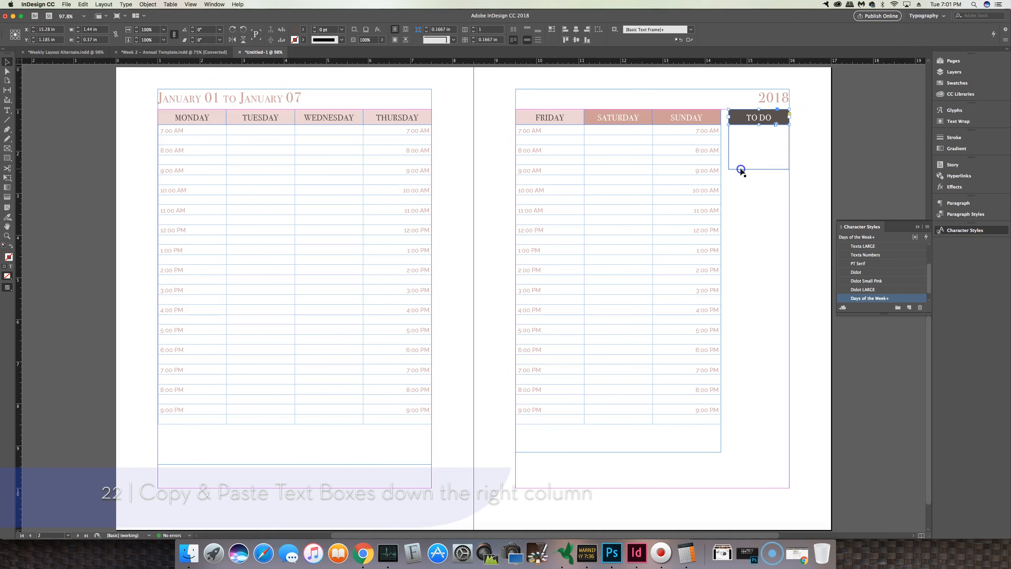
{"action": "key", "text": "cmd+v"}
{"action": "left_click_drag", "start_coordinate": [478, 277], "coordinate": [773, 197]}
{"action": "double_click", "coordinate": [758, 194]}
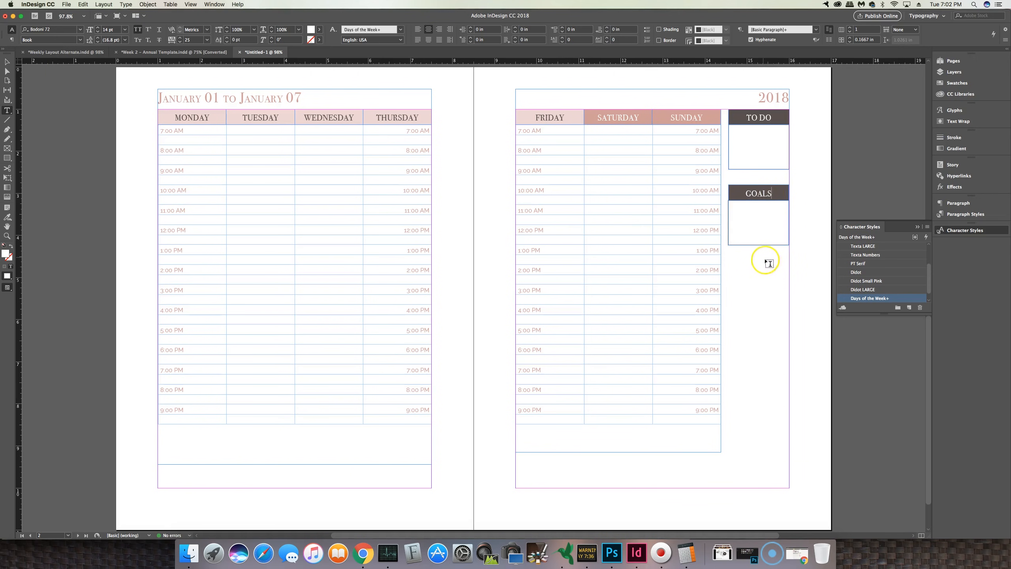
Step: Paste another header-and-box copy below GOALS and retitle it BUDGET
{"action": "left_click", "coordinate": [6, 61]}
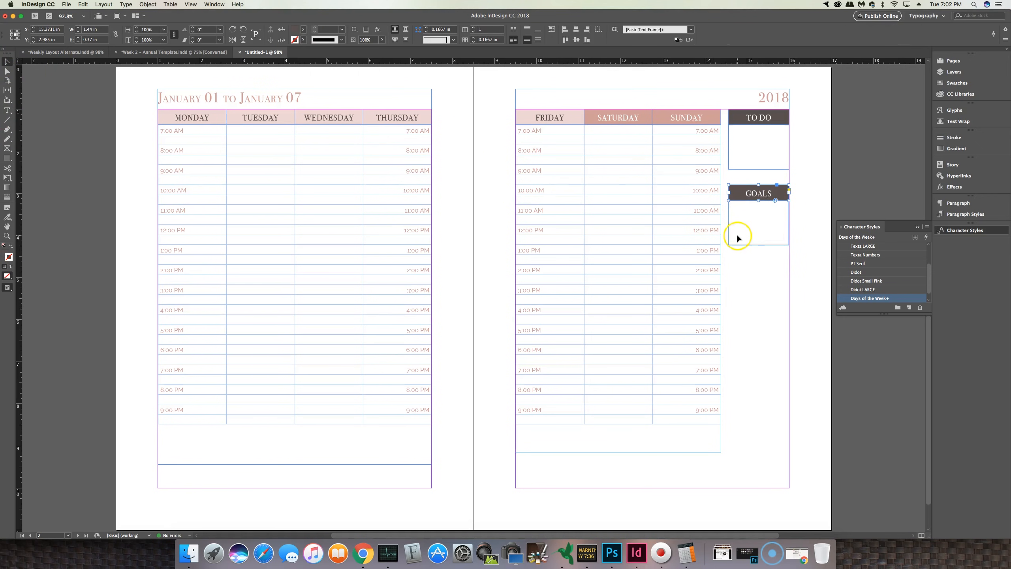
{"action": "left_click_drag", "start_coordinate": [794, 267], "coordinate": [751, 194]}
{"action": "left_click", "coordinate": [752, 268]}
{"action": "key", "text": "super+v"}
{"action": "left_click_drag", "start_coordinate": [501, 277], "coordinate": [777, 270]}
{"action": "double_click", "coordinate": [757, 270]}
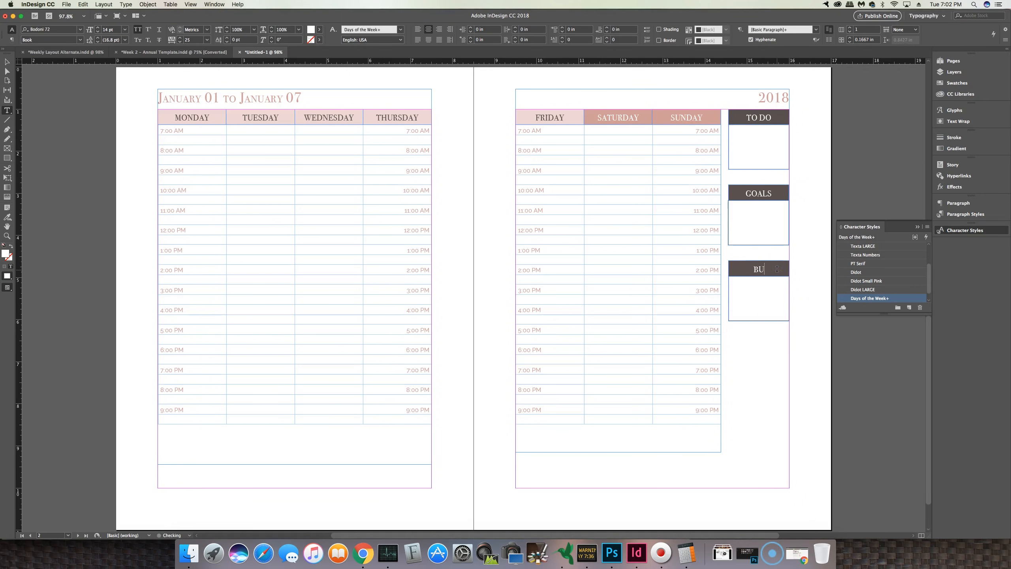
{"action": "left_click", "coordinate": [765, 347]}
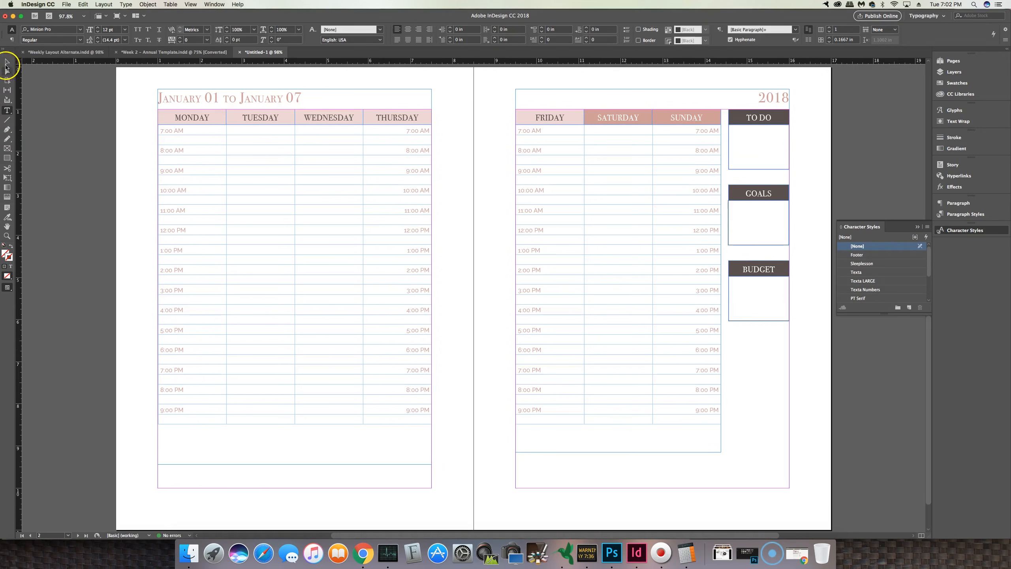
Step: Paste a further copy below BUDGET, retitle it THEME and space the four sidebar boxes down the column
{"action": "left_click", "coordinate": [7, 62]}
{"action": "key", "text": "super+v"}
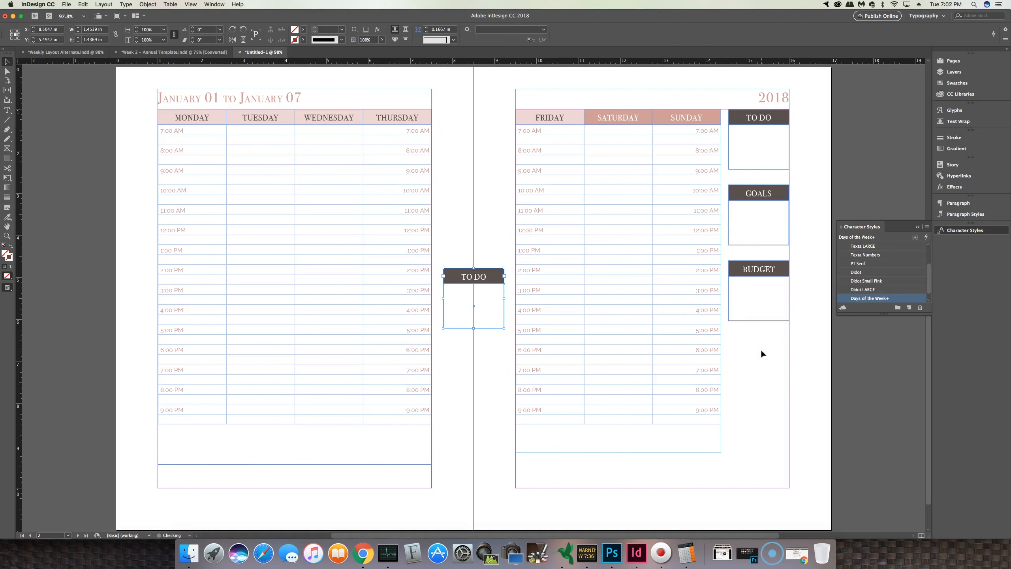
{"action": "left_click_drag", "start_coordinate": [504, 284], "coordinate": [773, 348]}
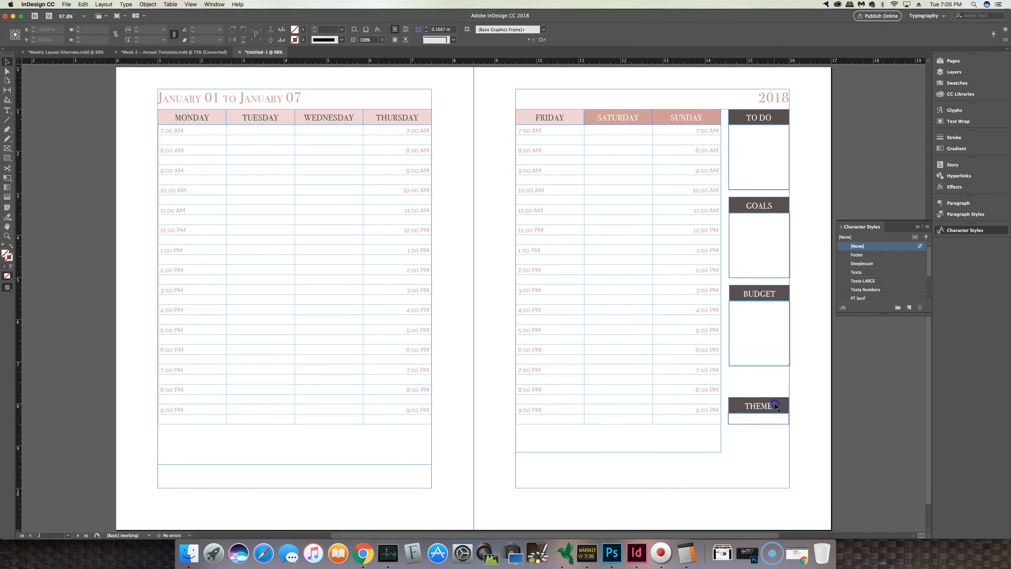
{"action": "mouse_move", "coordinate": [774, 395]}
{"action": "left_mouse_down"}
{"action": "mouse_move", "coordinate": [775, 382]}
{"action": "mouse_move", "coordinate": [758, 398]}
{"action": "mouse_move", "coordinate": [759, 388]}
{"action": "left_mouse_up"}
{"action": "left_click", "coordinate": [772, 414]}
{"action": "left_click", "coordinate": [804, 414]}
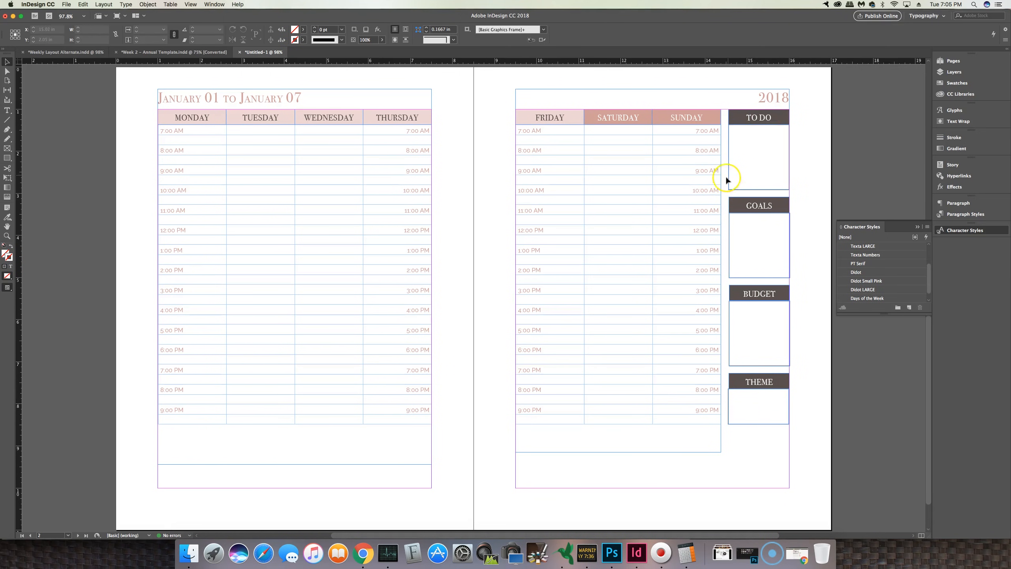
Step: Fill the GOALS header frame with R=208 G=157 B=151
{"action": "left_click", "coordinate": [744, 278]}
{"action": "left_click", "coordinate": [736, 205]}
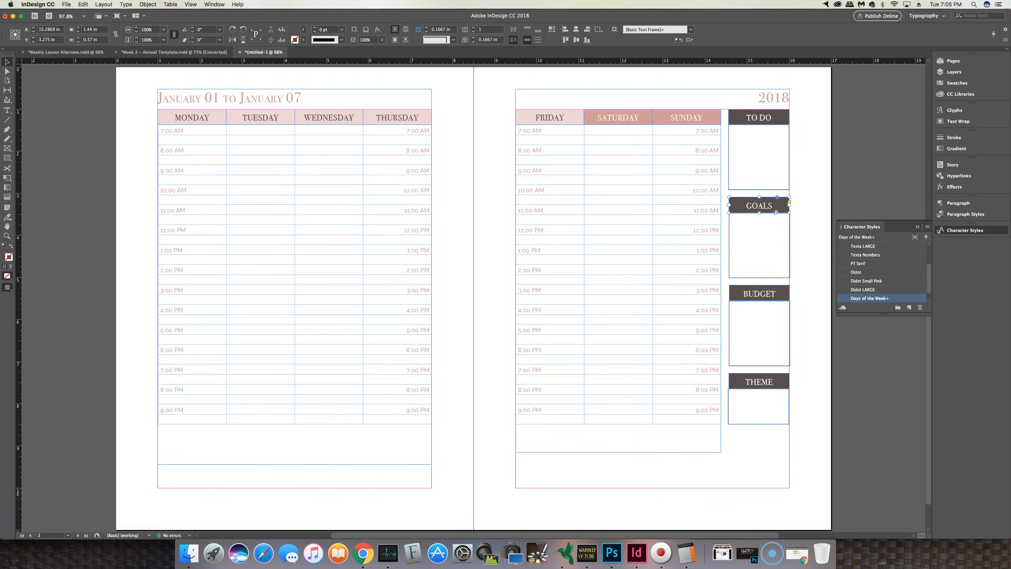
{"action": "left_click", "coordinate": [304, 32]}
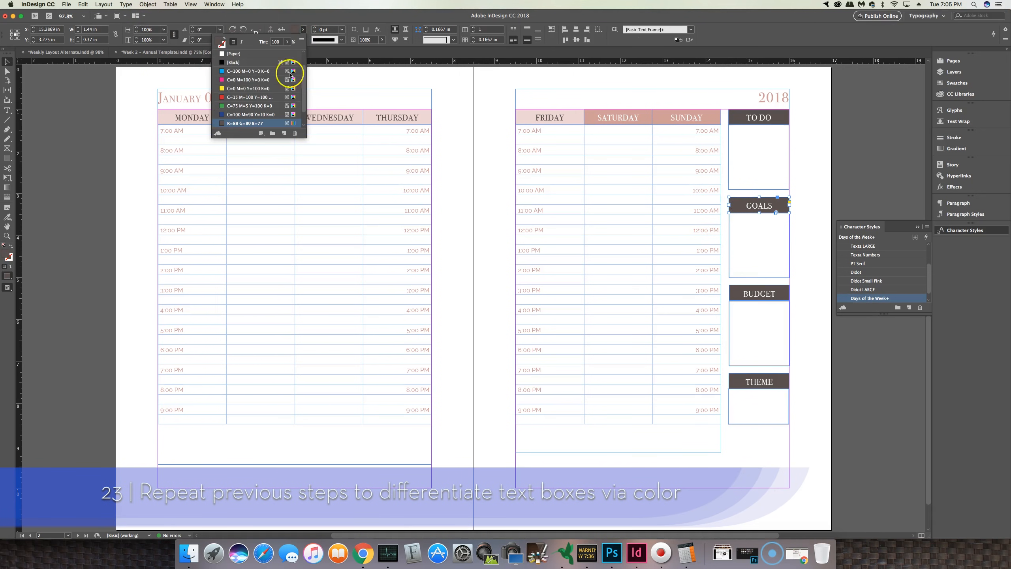
{"action": "scroll", "coordinate": [236, 107], "scroll_direction": "down", "scroll_amount": 2}
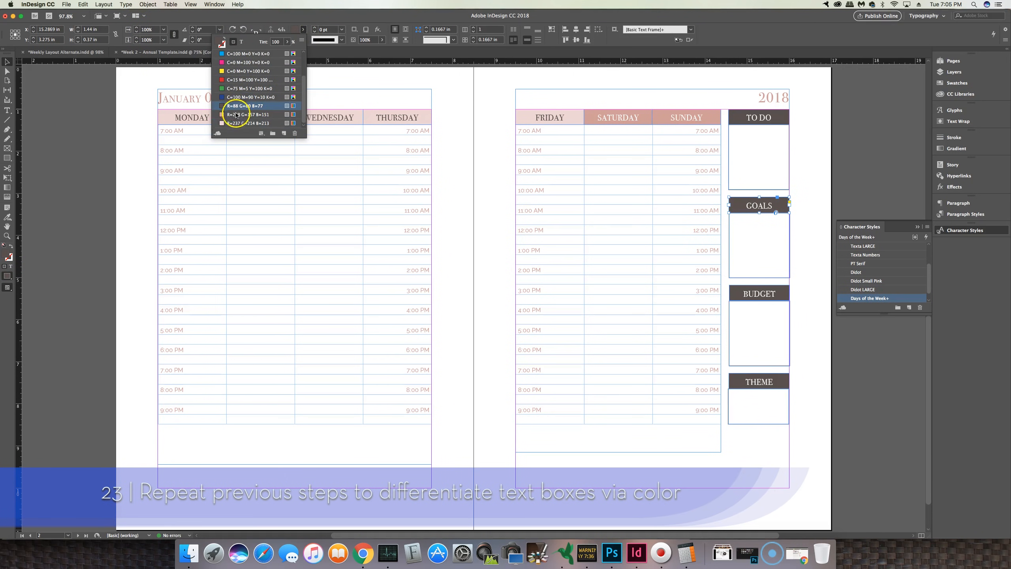
{"action": "left_click", "coordinate": [239, 114]}
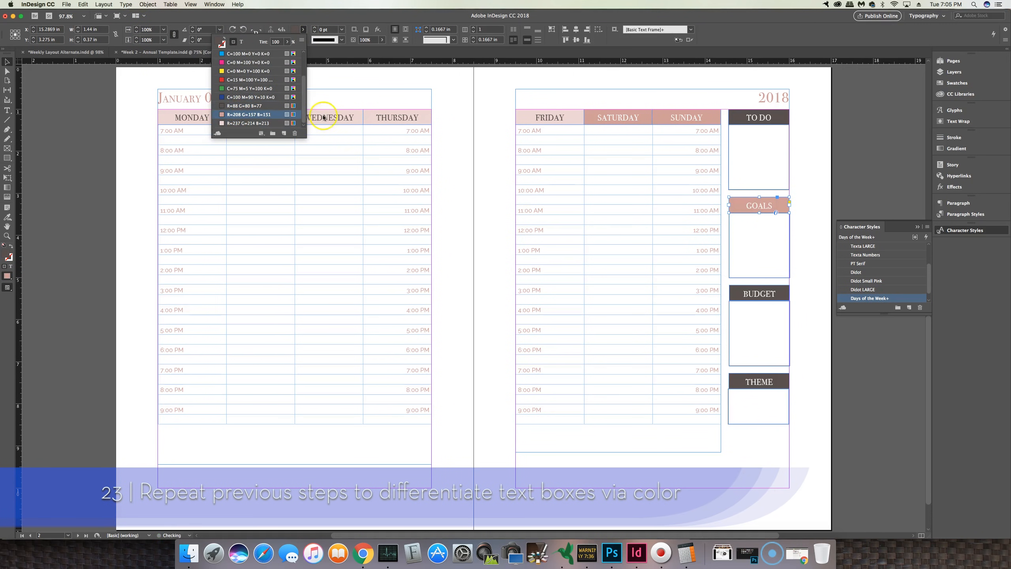
Step: Set the stroke of the box below GOALS to R=208 G=157 B=151
{"action": "left_click", "coordinate": [754, 274]}
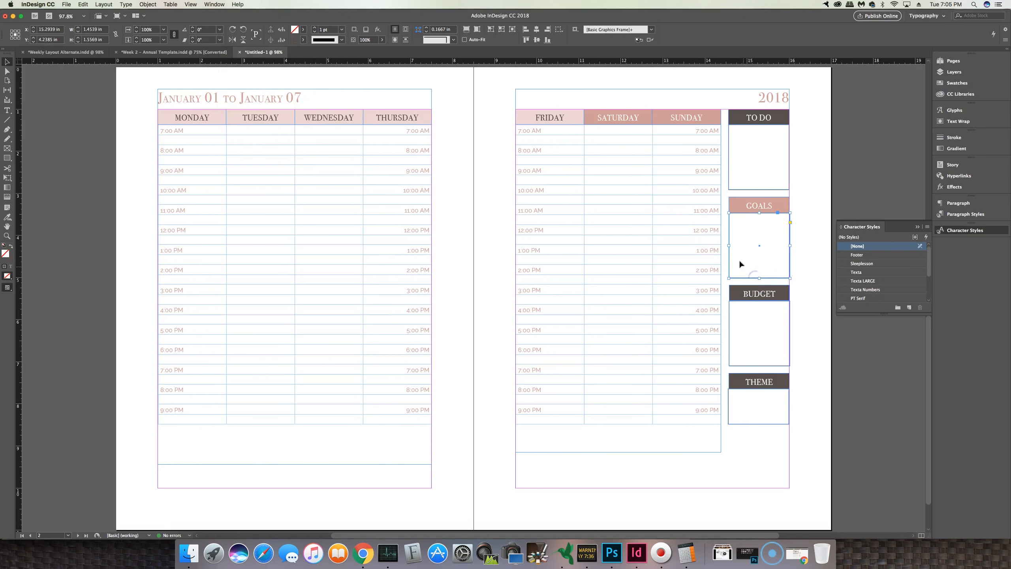
{"action": "left_click", "coordinate": [304, 32]}
{"action": "left_click", "coordinate": [306, 30]}
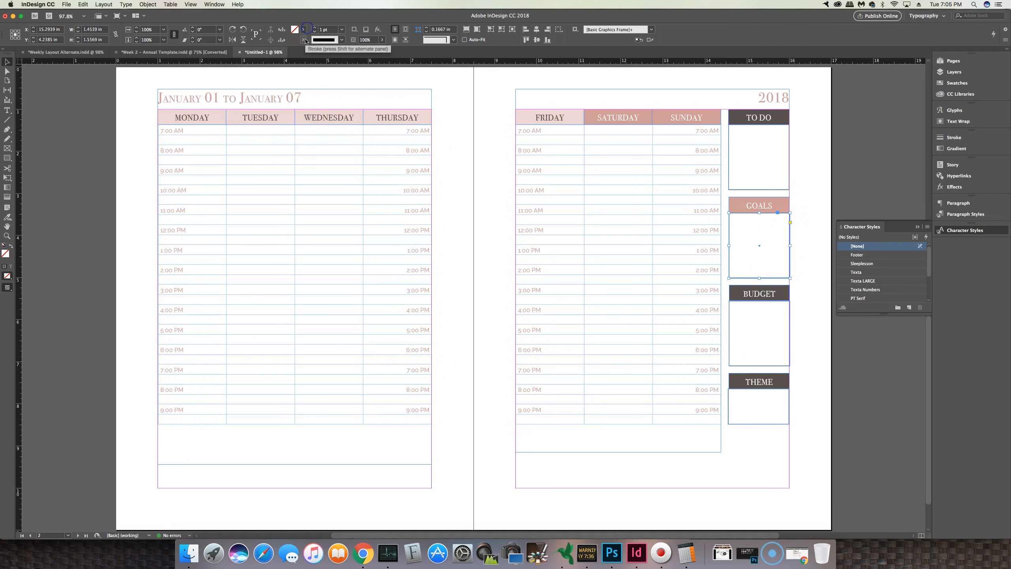
{"action": "left_click", "coordinate": [303, 40]}
{"action": "scroll", "coordinate": [263, 120], "scroll_direction": "down", "scroll_amount": 2}
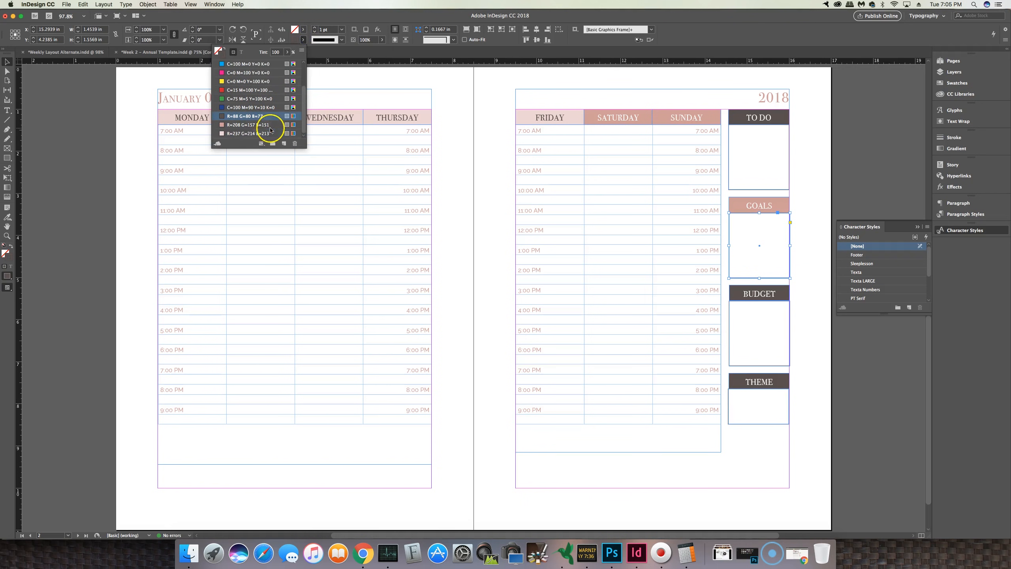
{"action": "left_click", "coordinate": [255, 124]}
{"action": "left_click", "coordinate": [795, 343]}
Step: Fill the BUDGET header frame with R=237 G=214 B=213 and set its text colour to R=88 G=80 B=77
{"action": "left_click", "coordinate": [765, 295]}
{"action": "left_click", "coordinate": [303, 40]}
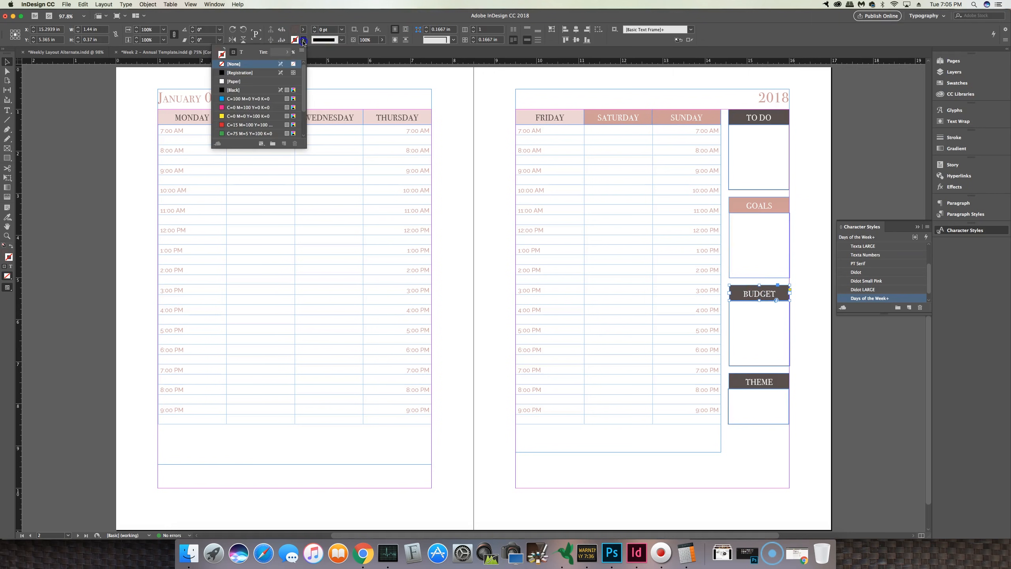
{"action": "left_click", "coordinate": [303, 30]}
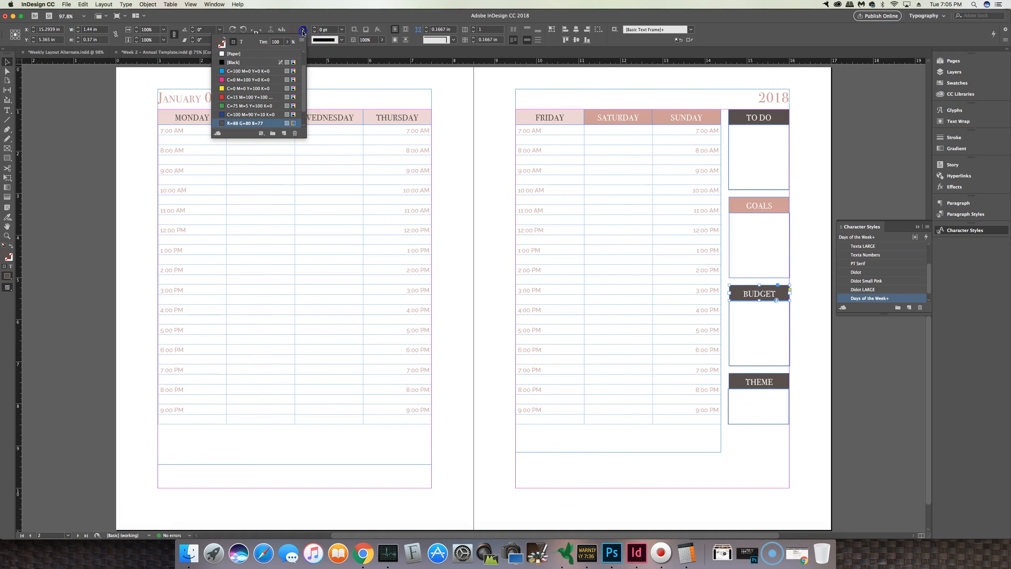
{"action": "scroll", "coordinate": [231, 103], "scroll_direction": "down", "scroll_amount": 2}
{"action": "left_click", "coordinate": [239, 123]}
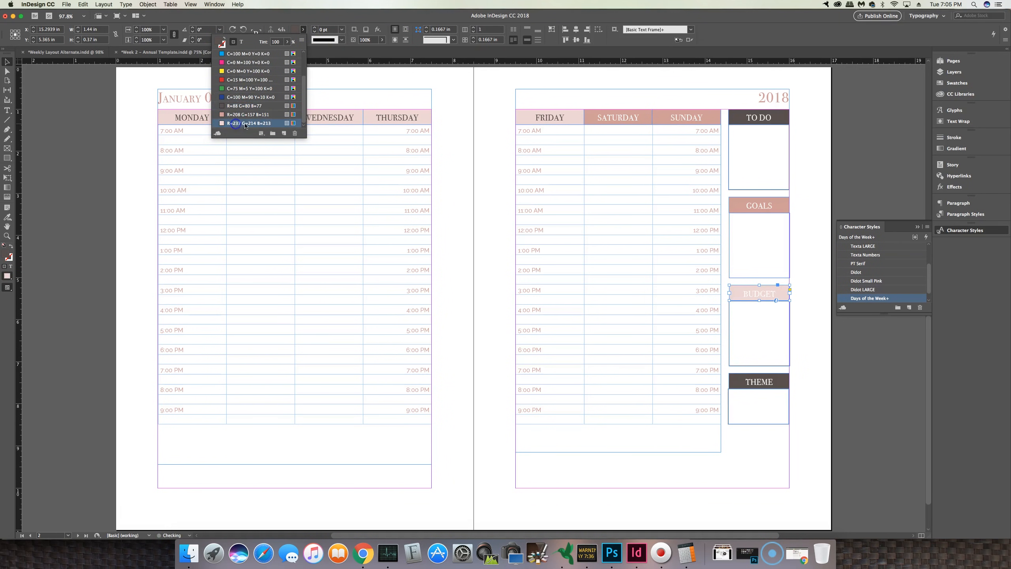
{"action": "left_click", "coordinate": [241, 41]}
{"action": "scroll", "coordinate": [227, 96], "scroll_direction": "down", "scroll_amount": 2}
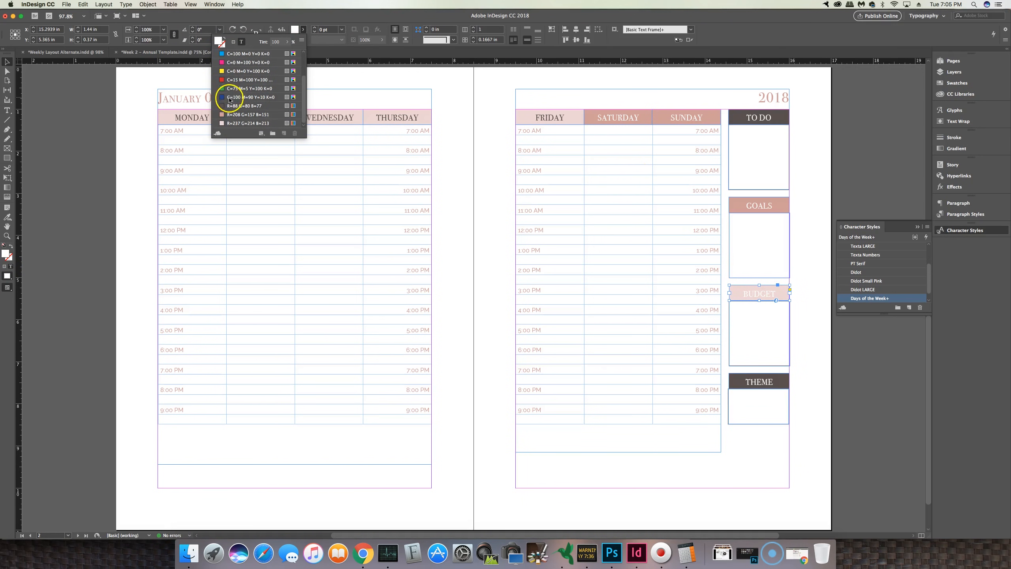
{"action": "left_click", "coordinate": [235, 106]}
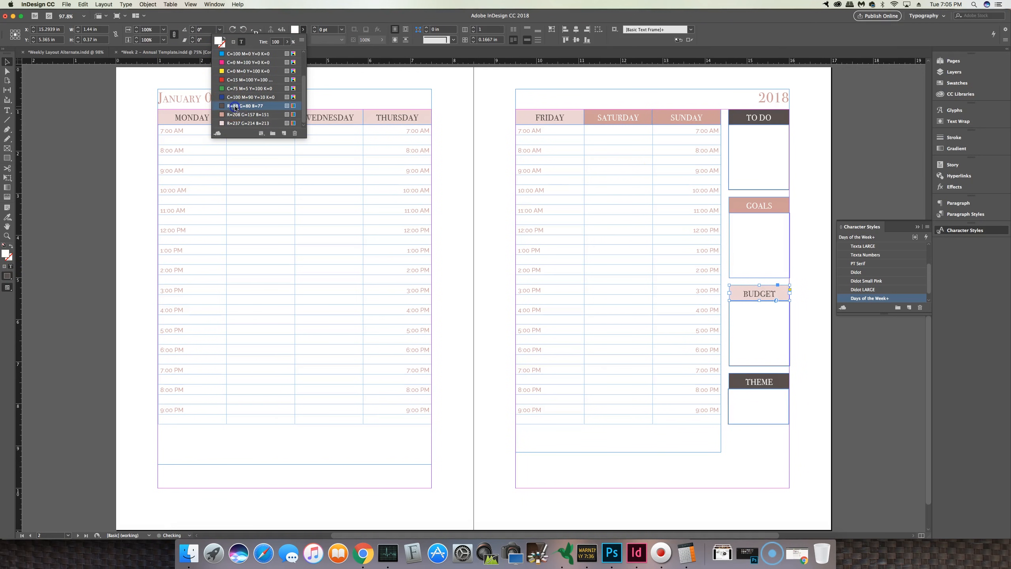
Step: Set the stroke of the box below BUDGET to R=237 G=214 B=213
{"action": "left_click", "coordinate": [765, 366]}
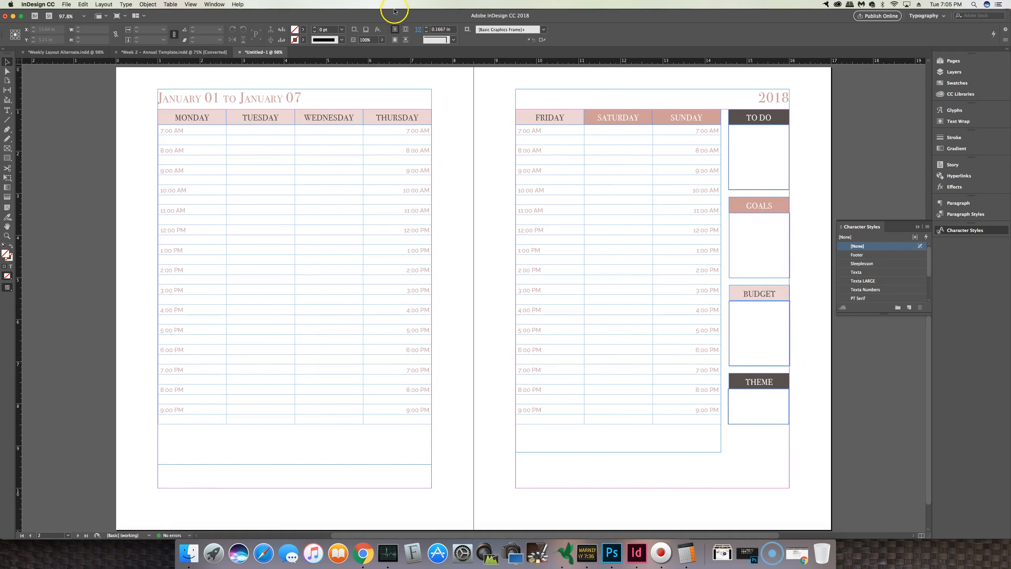
{"action": "left_click", "coordinate": [303, 39]}
{"action": "scroll", "coordinate": [252, 122], "scroll_direction": "down", "scroll_amount": 4}
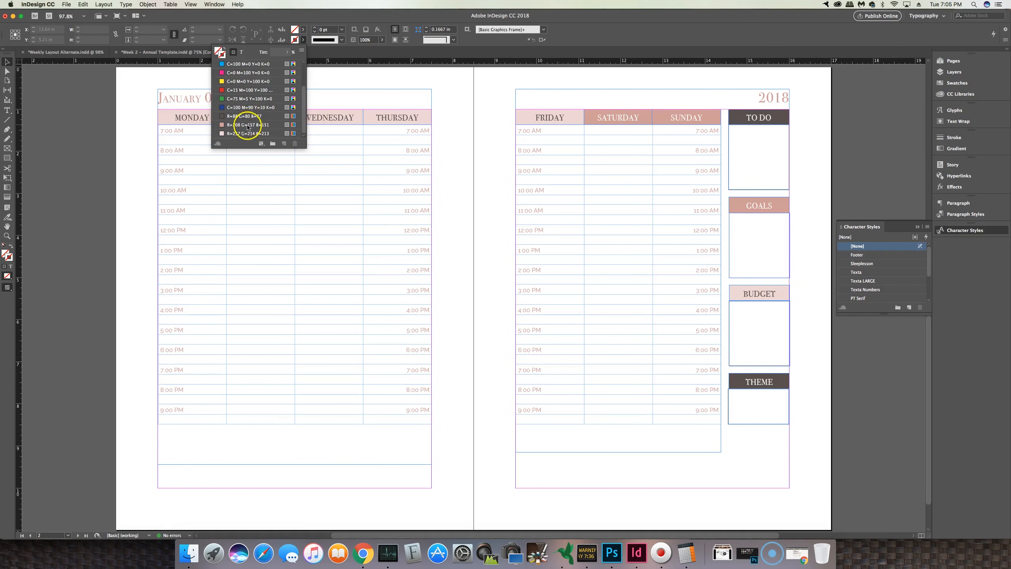
{"action": "left_click", "coordinate": [243, 134]}
{"action": "left_click", "coordinate": [807, 346]}
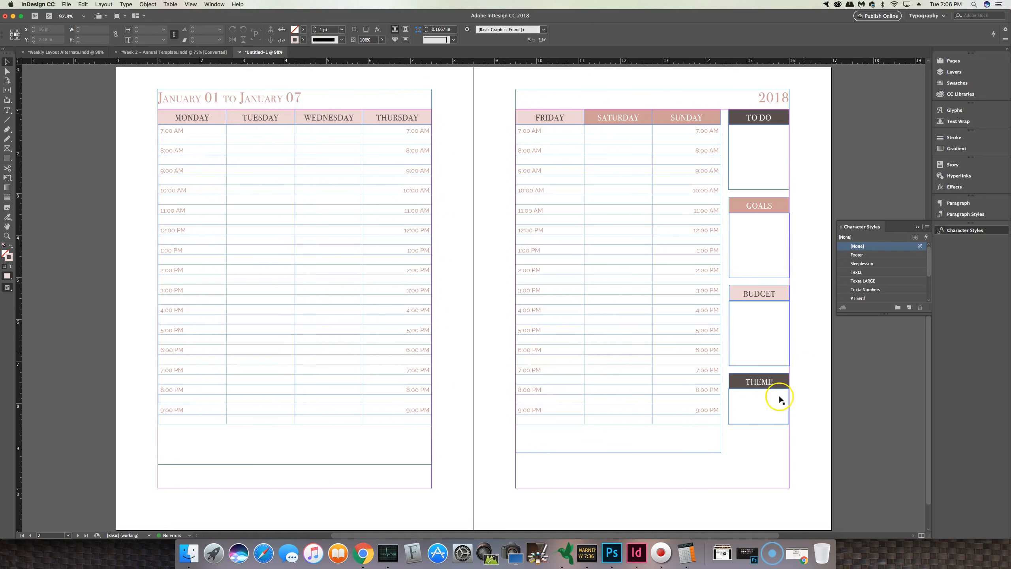
Step: Switch to preview mode to check the coloured sidebar boxes
{"action": "left_click", "coordinate": [769, 421]}
{"action": "left_click_drag", "start_coordinate": [766, 421], "coordinate": [768, 420]}
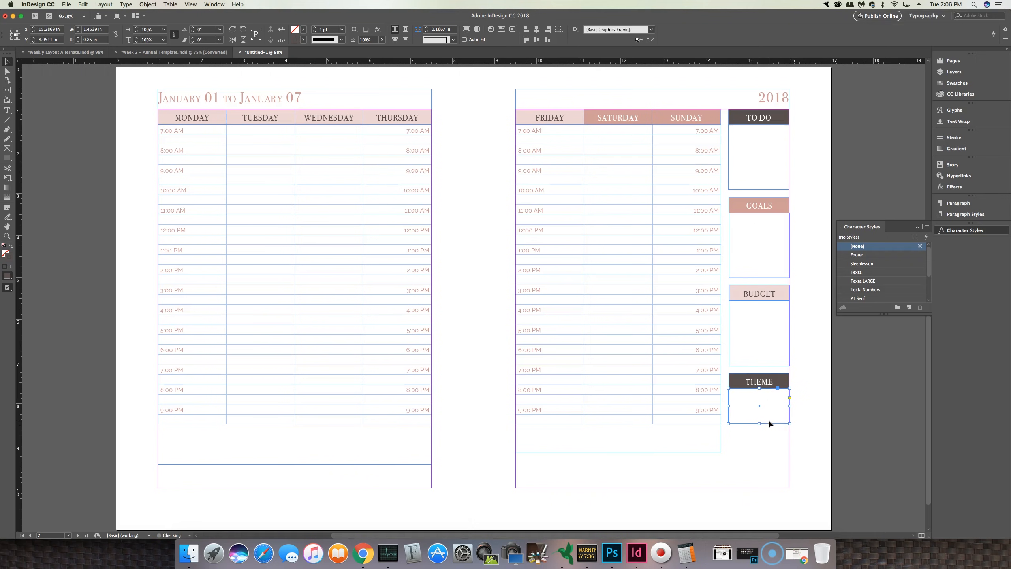
{"action": "left_click", "coordinate": [800, 456]}
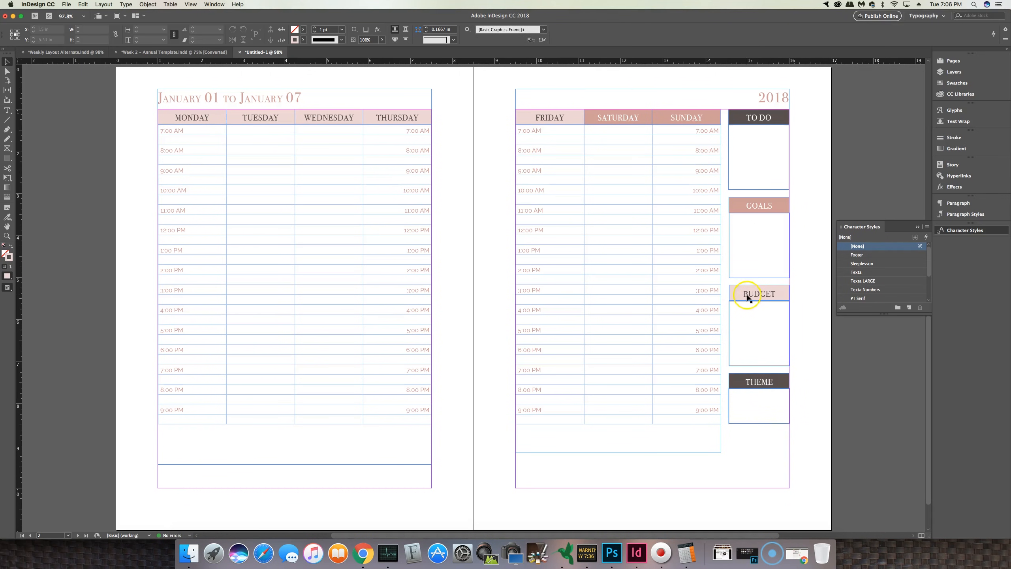
{"action": "left_click", "coordinate": [729, 317]}
{"action": "left_click", "coordinate": [812, 345]}
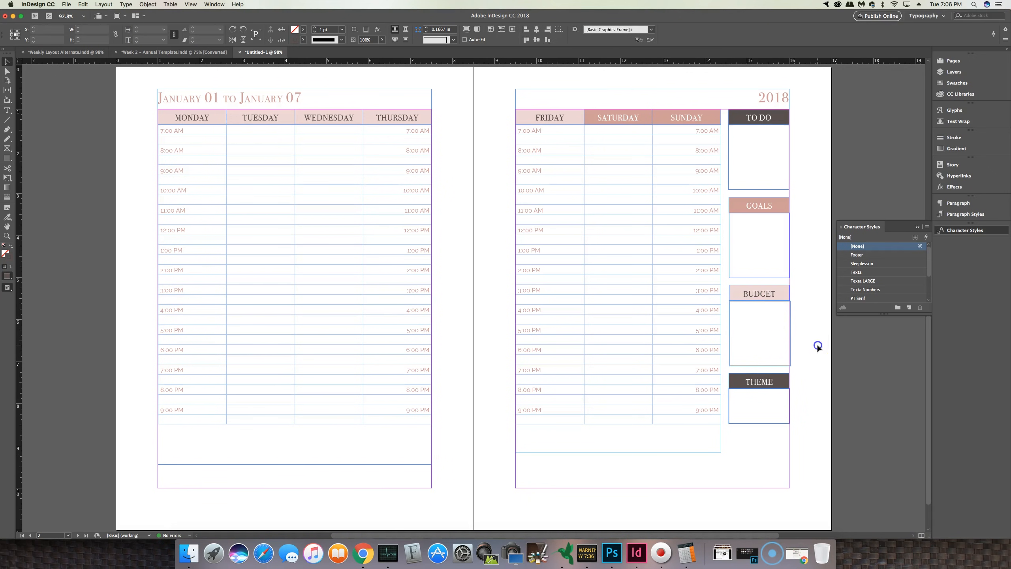
{"action": "left_click", "coordinate": [13, 69]}
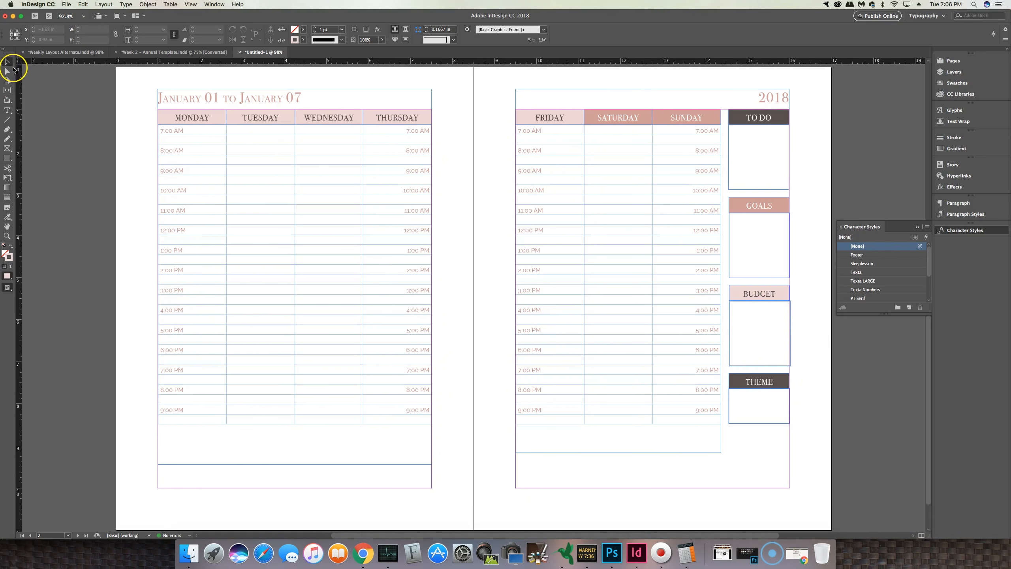
{"action": "key", "text": "w"}
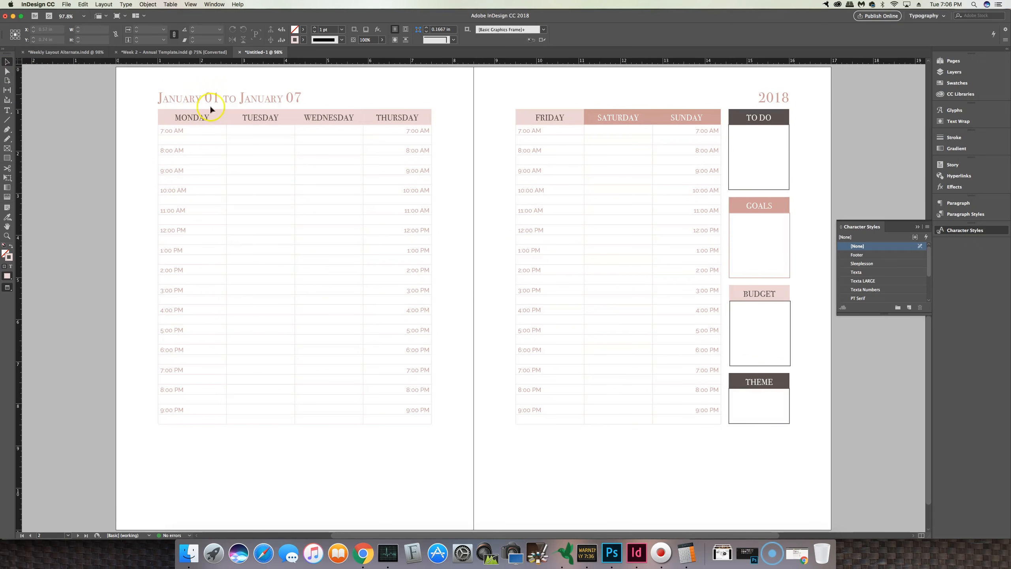
Step: Reapply the R=237 G=214 B=213 stroke to the box below BUDGET
{"action": "left_click", "coordinate": [791, 317]}
{"action": "left_click", "coordinate": [303, 39]}
{"action": "scroll", "coordinate": [240, 115], "scroll_direction": "down", "scroll_amount": 3}
{"action": "left_click", "coordinate": [230, 133]}
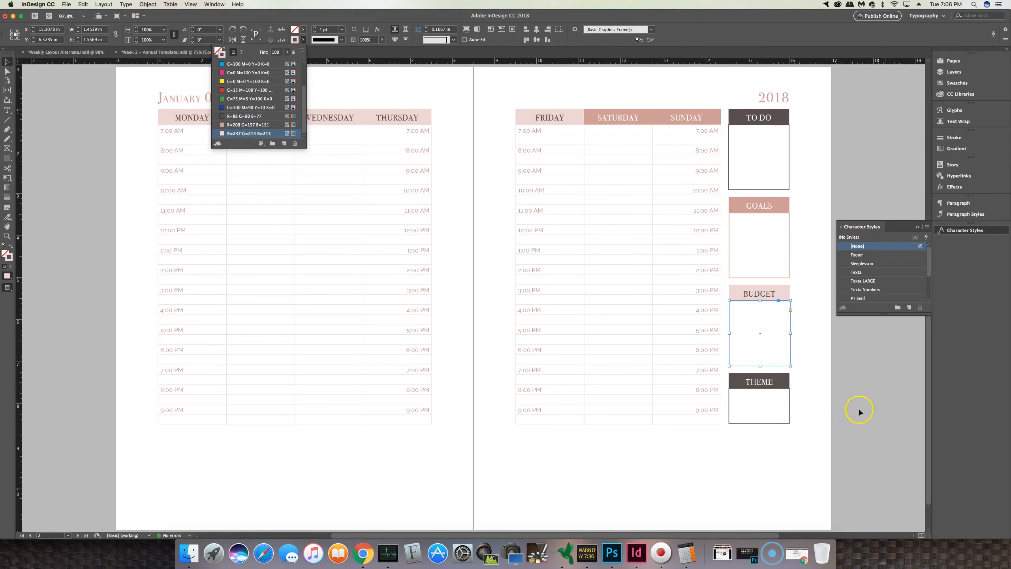
{"action": "left_click", "coordinate": [814, 397]}
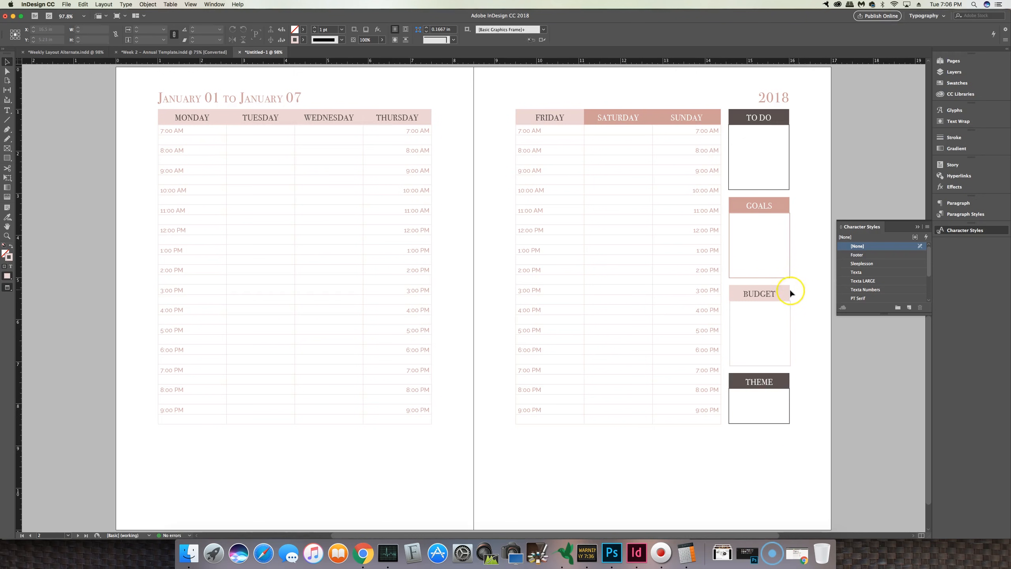
Step: Adjust the right edges of the BUDGET, GOALS, TO DO and THEME boxes to line up with their headers
{"action": "left_click", "coordinate": [791, 336]}
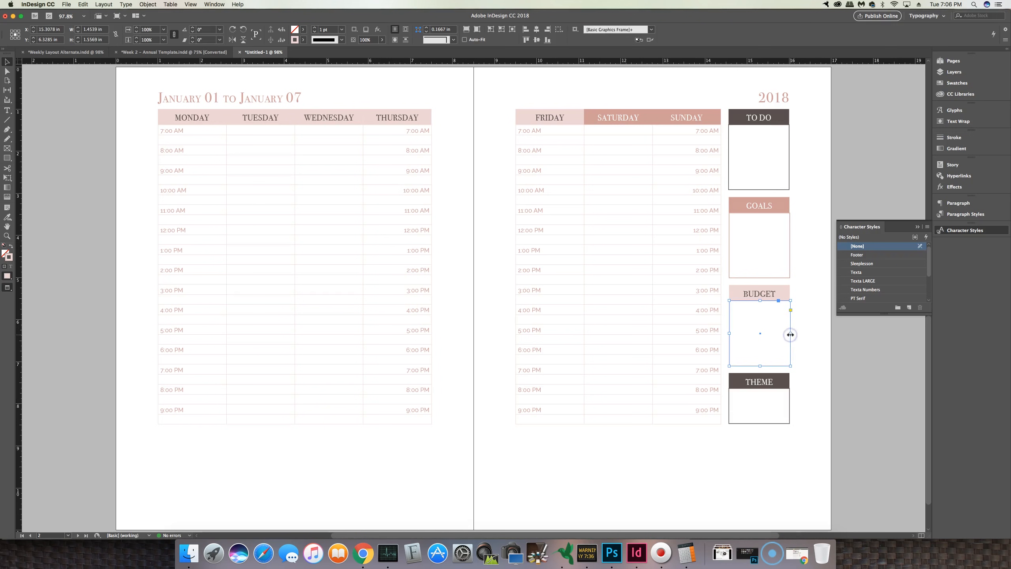
{"action": "left_click_drag", "start_coordinate": [791, 334], "coordinate": [789, 334]}
{"action": "left_click", "coordinate": [790, 235]}
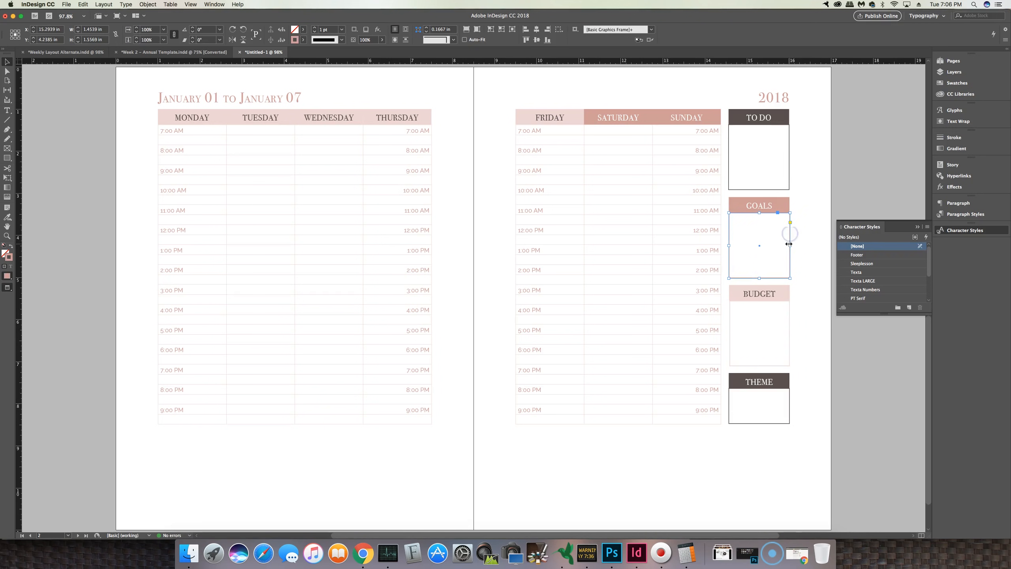
{"action": "left_click_drag", "start_coordinate": [789, 244], "coordinate": [790, 245]}
{"action": "left_click", "coordinate": [787, 163]}
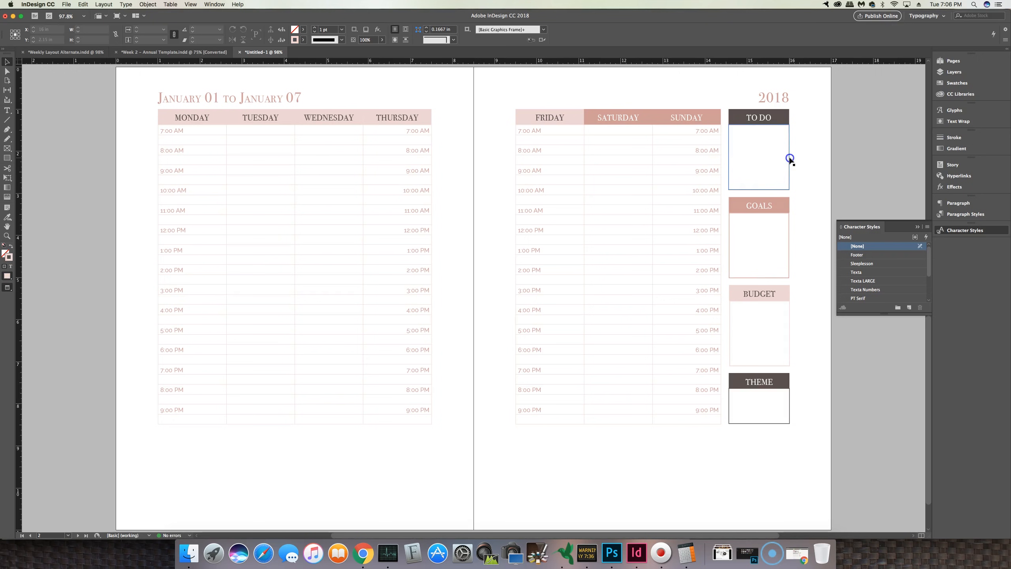
{"action": "left_click", "coordinate": [789, 156]}
{"action": "left_click_drag", "start_coordinate": [789, 157], "coordinate": [789, 158]}
{"action": "left_click", "coordinate": [788, 410]}
{"action": "left_click_drag", "start_coordinate": [791, 405], "coordinate": [789, 405]}
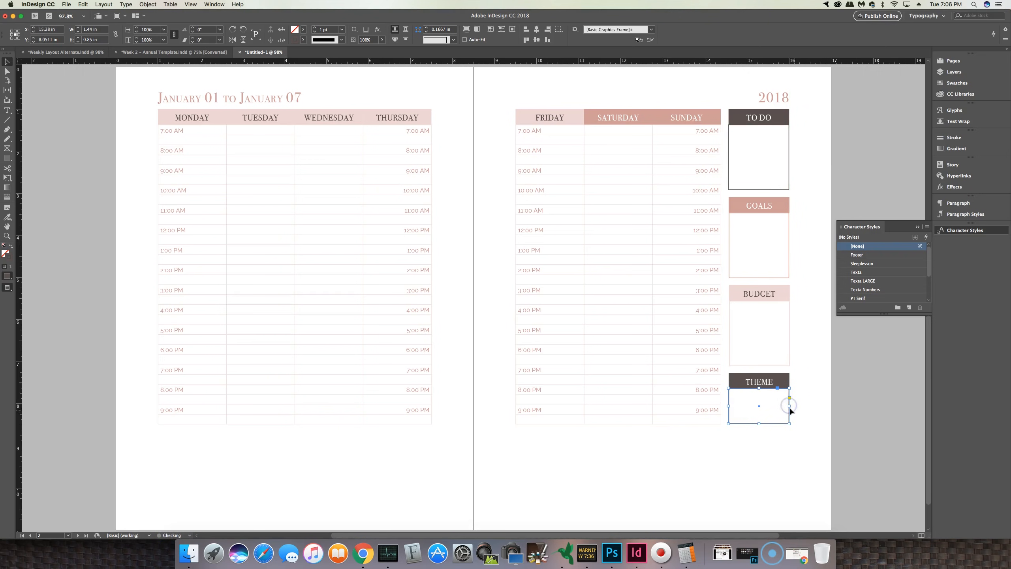
Step: Switch to the reference layout document and back to compare it with the current spread
{"action": "left_click", "coordinate": [795, 451]}
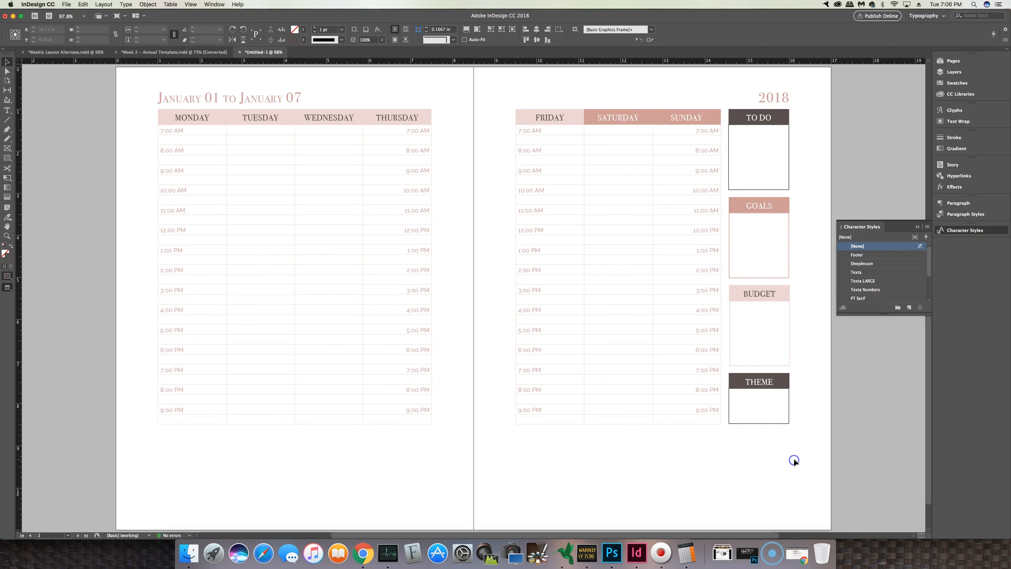
{"action": "left_click", "coordinate": [782, 440]}
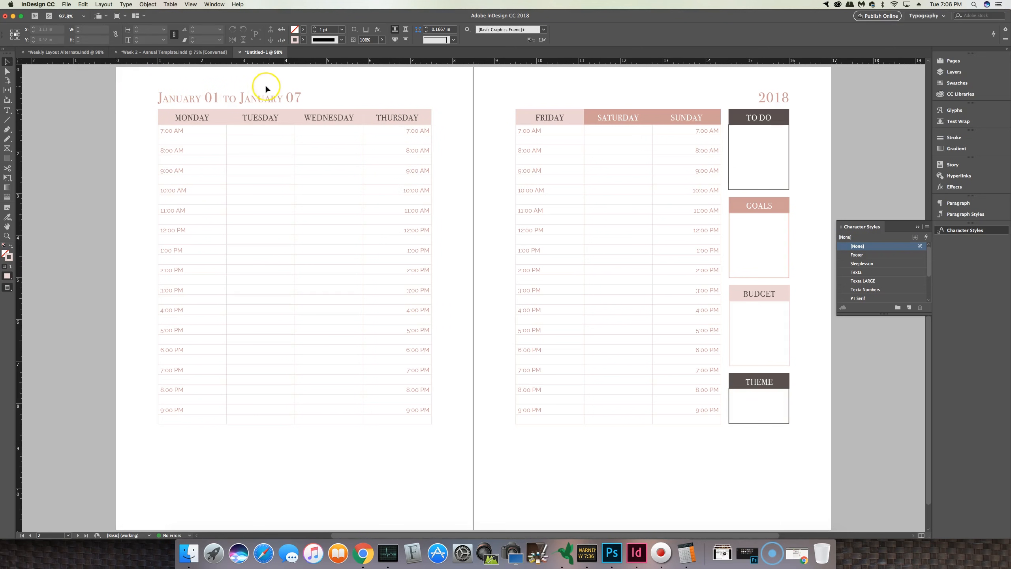
{"action": "left_click", "coordinate": [43, 51]}
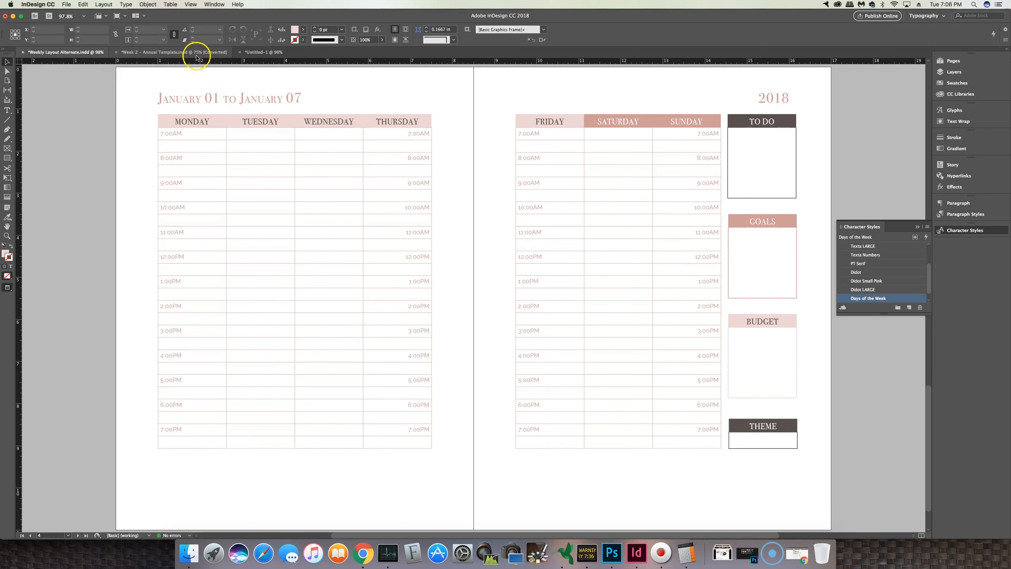
{"action": "left_click", "coordinate": [266, 53]}
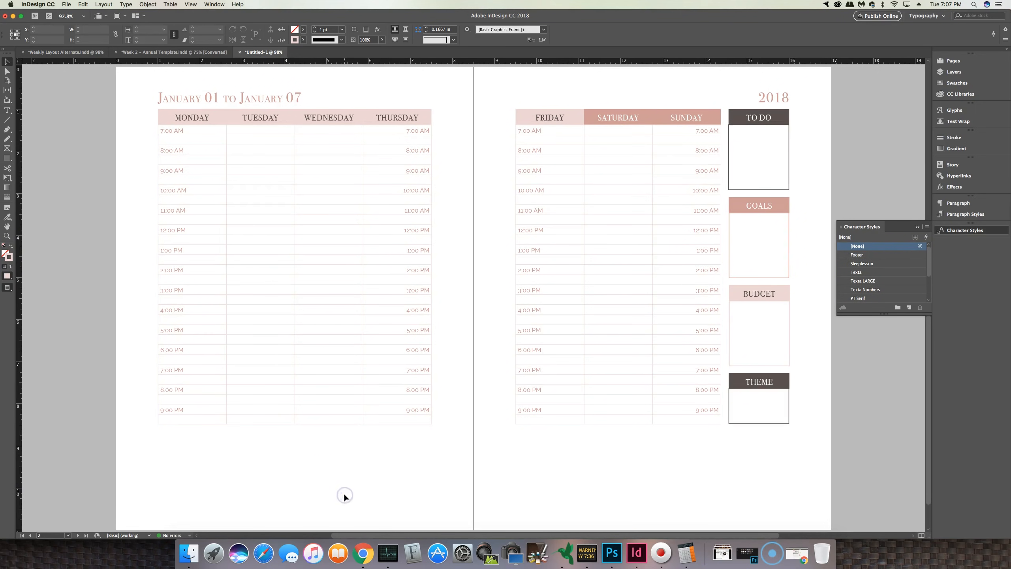
Step: Copy the TO DO header and box below the left page's table and stretch the box to the table's full width
{"action": "key", "text": "super+h"}
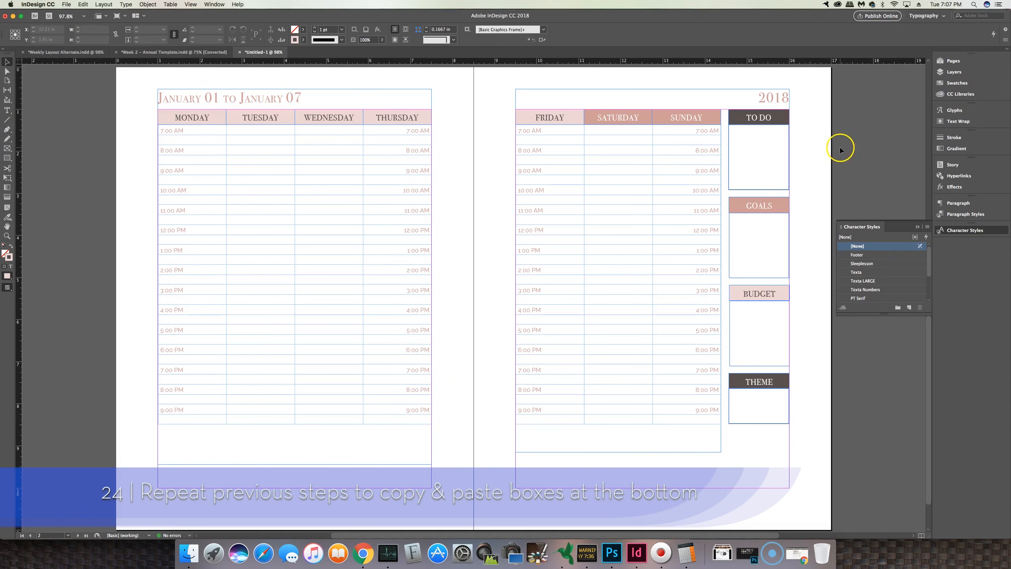
{"action": "left_click", "coordinate": [769, 121]}
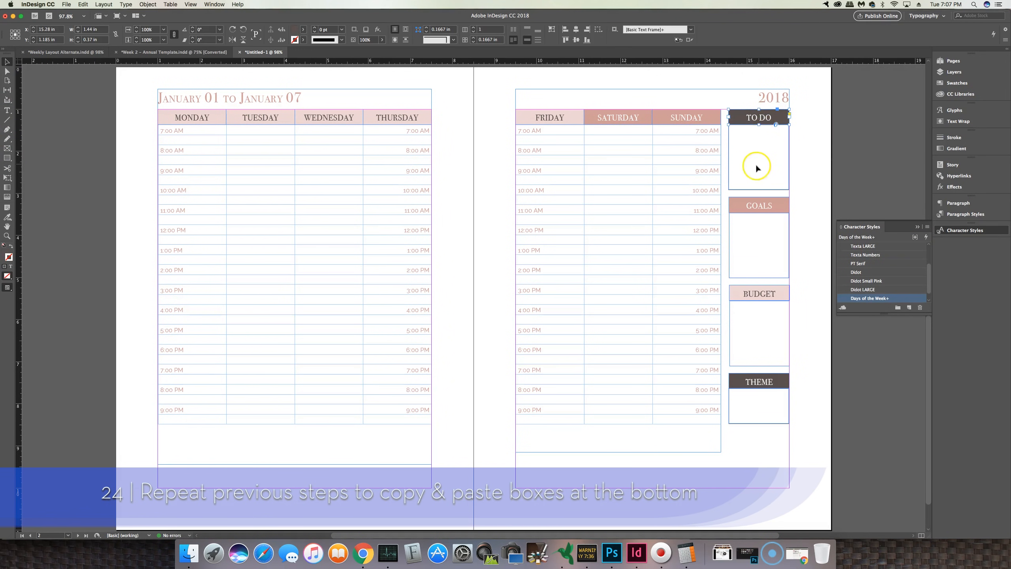
{"action": "left_click", "coordinate": [742, 189], "text": "shift"}
{"action": "key", "text": "super+c"}
{"action": "key", "text": "super+v"}
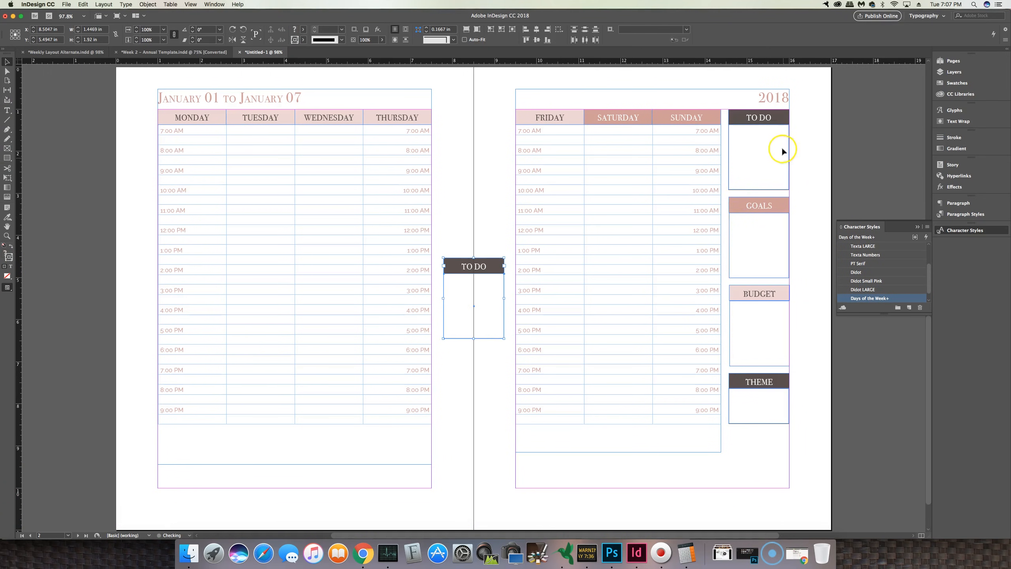
{"action": "left_click_drag", "start_coordinate": [492, 266], "coordinate": [207, 434]}
{"action": "left_click", "coordinate": [245, 463]}
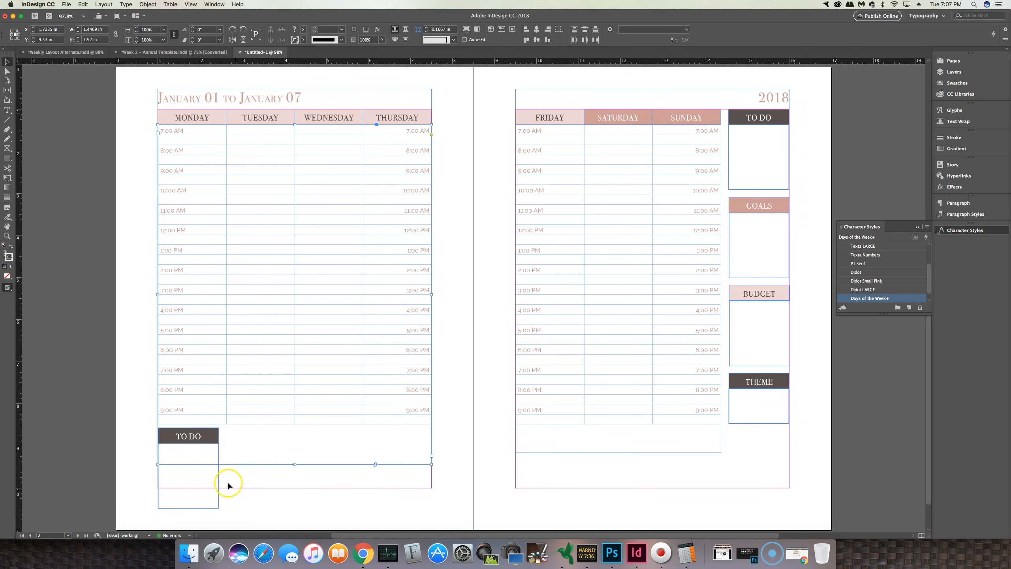
{"action": "left_click", "coordinate": [194, 508]}
{"action": "left_click_drag", "start_coordinate": [219, 509], "coordinate": [431, 489]}
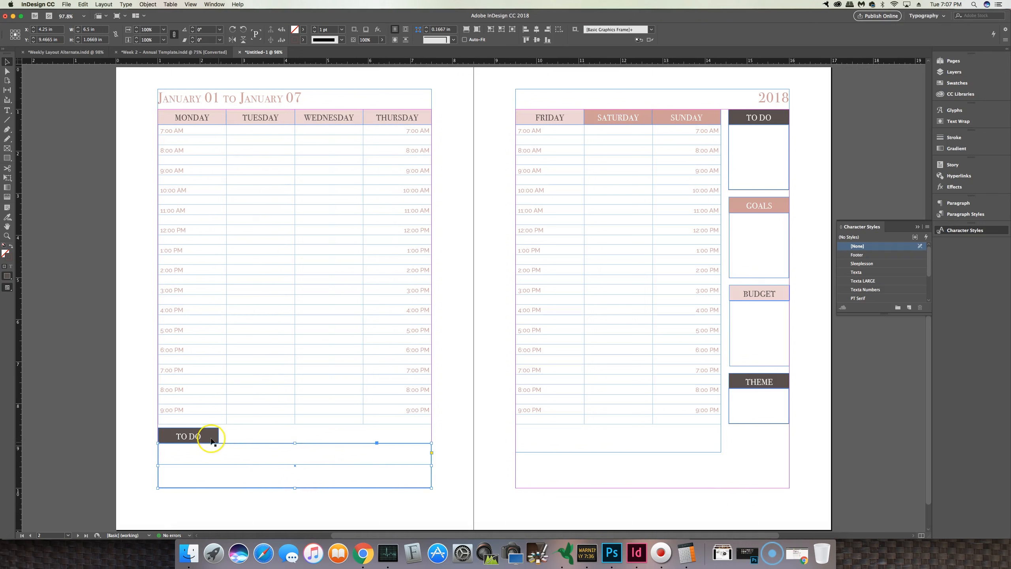
Step: Rename the copied header on the left page to QUOTES
{"action": "double_click", "coordinate": [193, 437]}
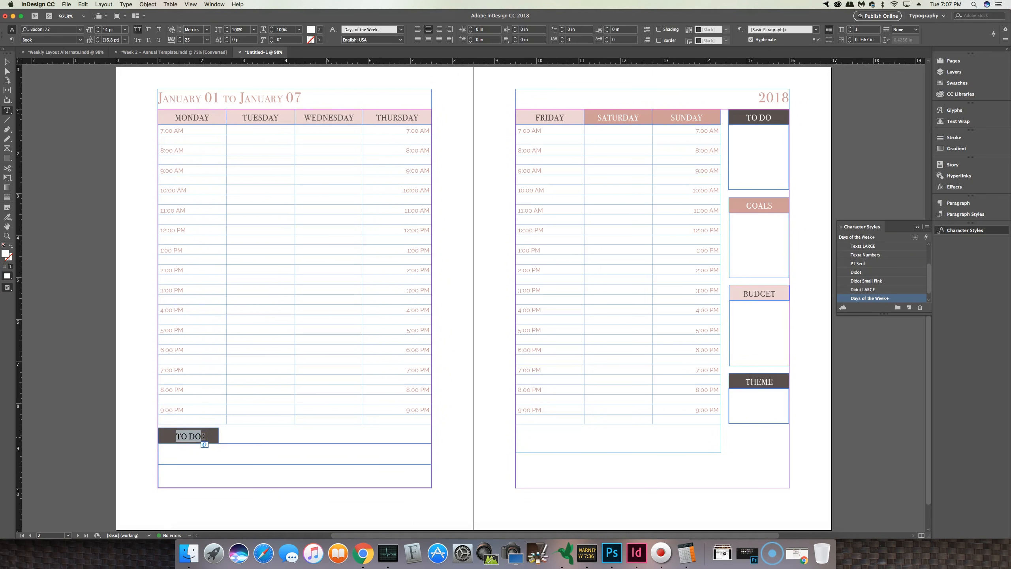
{"action": "left_click", "coordinate": [242, 439]}
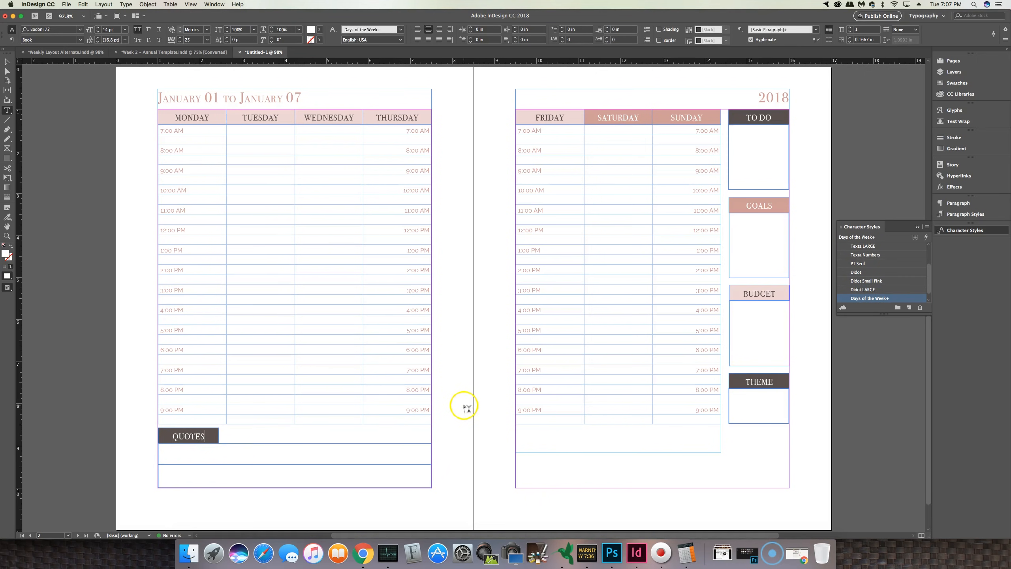
{"action": "left_click", "coordinate": [803, 323]}
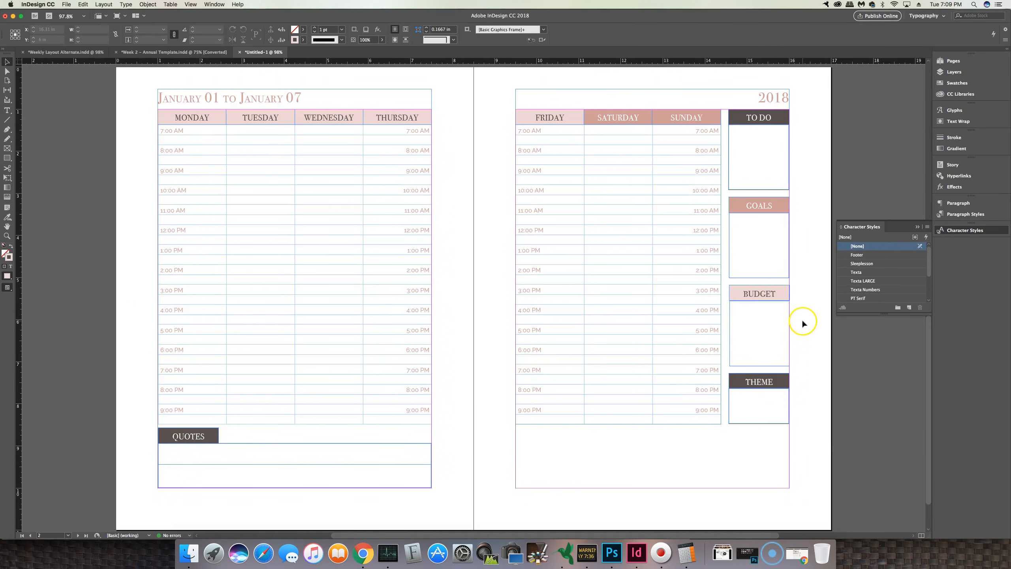
Step: Copy the BUDGET header and box below the right page's table and stretch the box to the page's right margin
{"action": "left_click_drag", "start_coordinate": [748, 288], "coordinate": [746, 286]}
{"action": "left_click", "coordinate": [757, 302]}
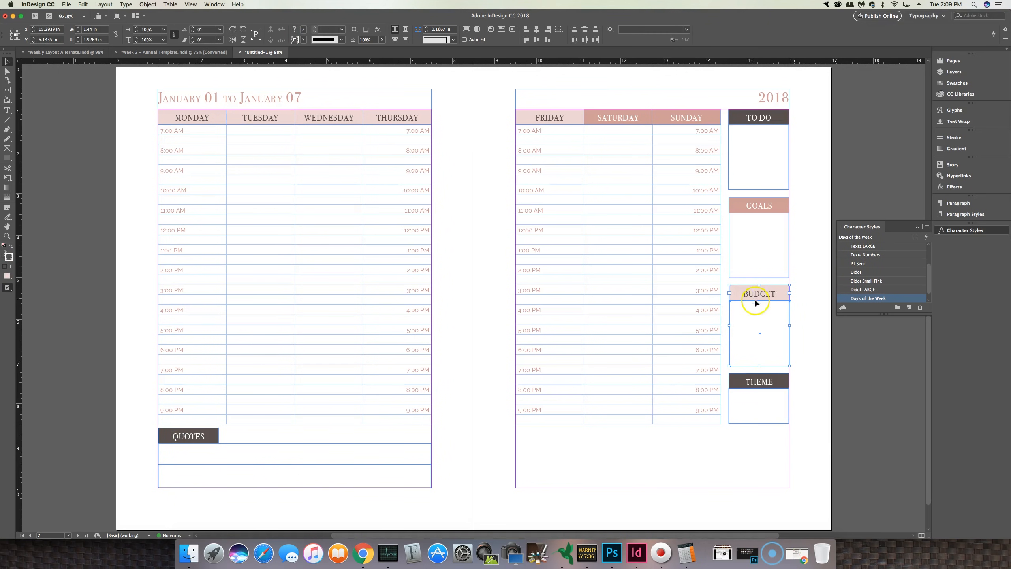
{"action": "key", "text": "super+c"}
{"action": "key", "text": "super+v"}
{"action": "left_click_drag", "start_coordinate": [484, 269], "coordinate": [556, 435]}
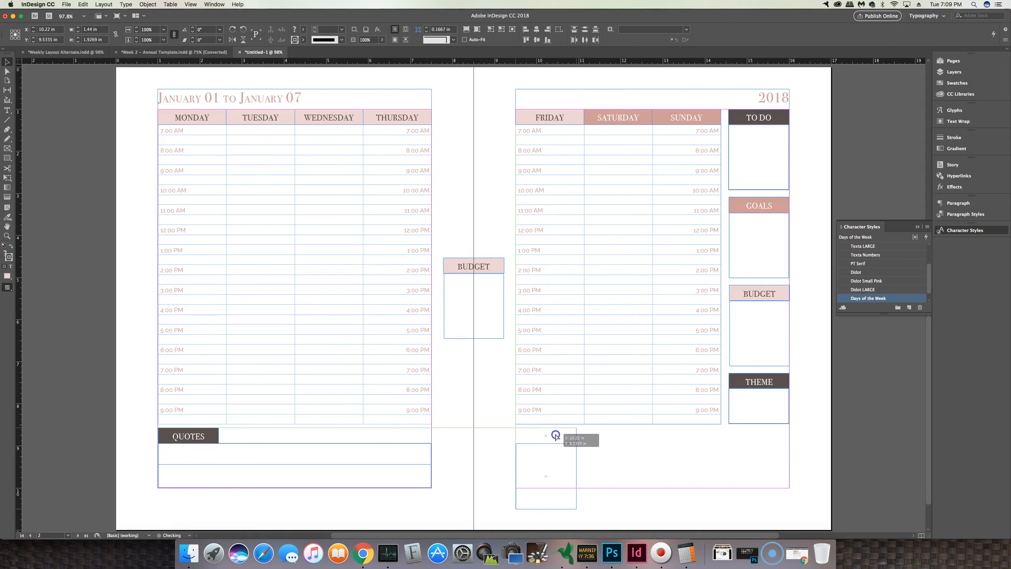
{"action": "right_click", "coordinate": [591, 474]}
{"action": "left_click", "coordinate": [582, 473]}
{"action": "left_click", "coordinate": [584, 475]}
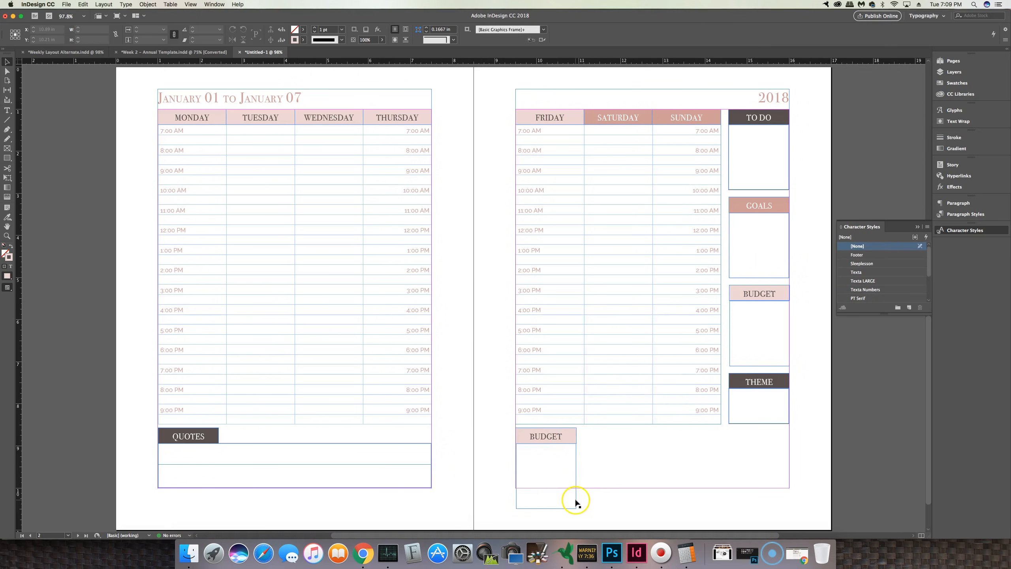
{"action": "left_click", "coordinate": [576, 508]}
{"action": "left_click_drag", "start_coordinate": [577, 509], "coordinate": [790, 489]}
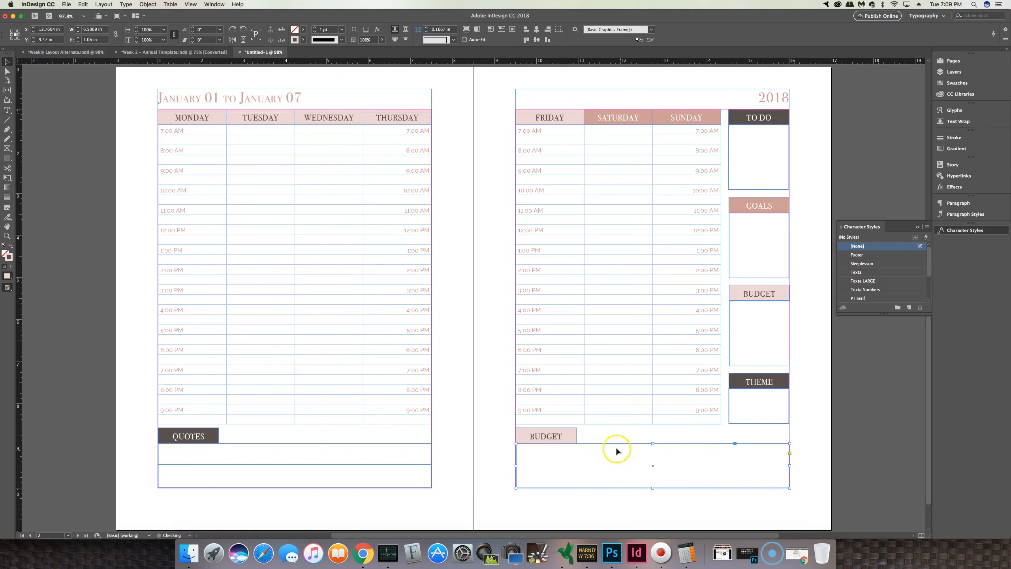
Step: Rename the copied header on the right page to FITNESS
{"action": "double_click", "coordinate": [549, 436]}
{"action": "left_click_drag", "start_coordinate": [562, 436], "coordinate": [521, 436]}
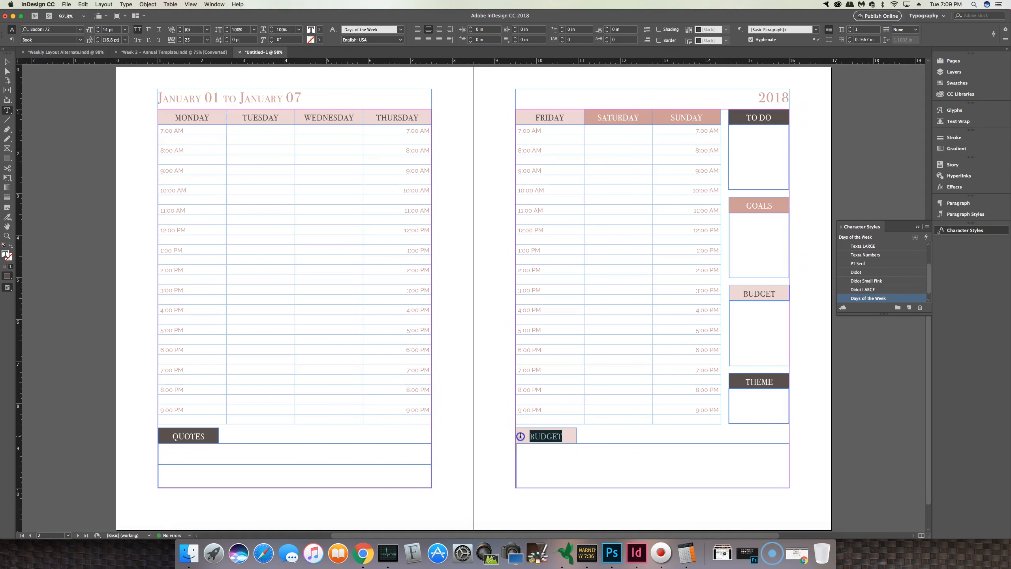
{"action": "type", "text": "FITNESS"}
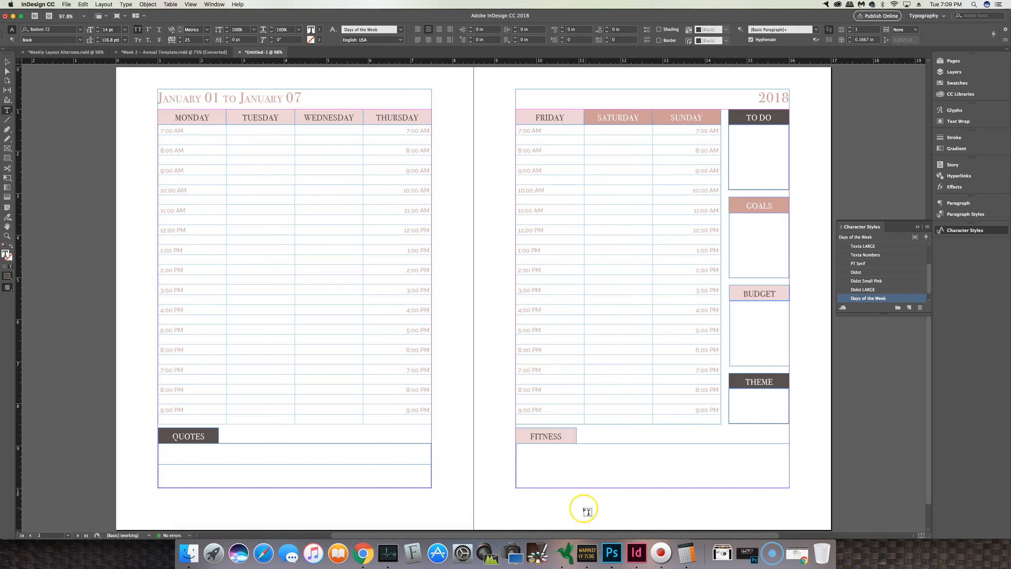
{"action": "left_click", "coordinate": [534, 470]}
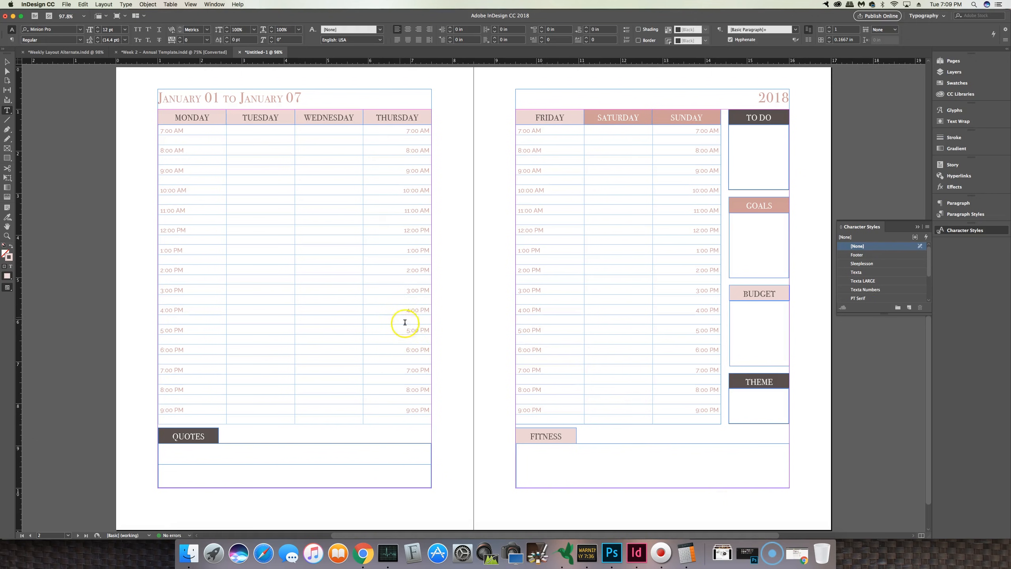
{"action": "left_click", "coordinate": [7, 61]}
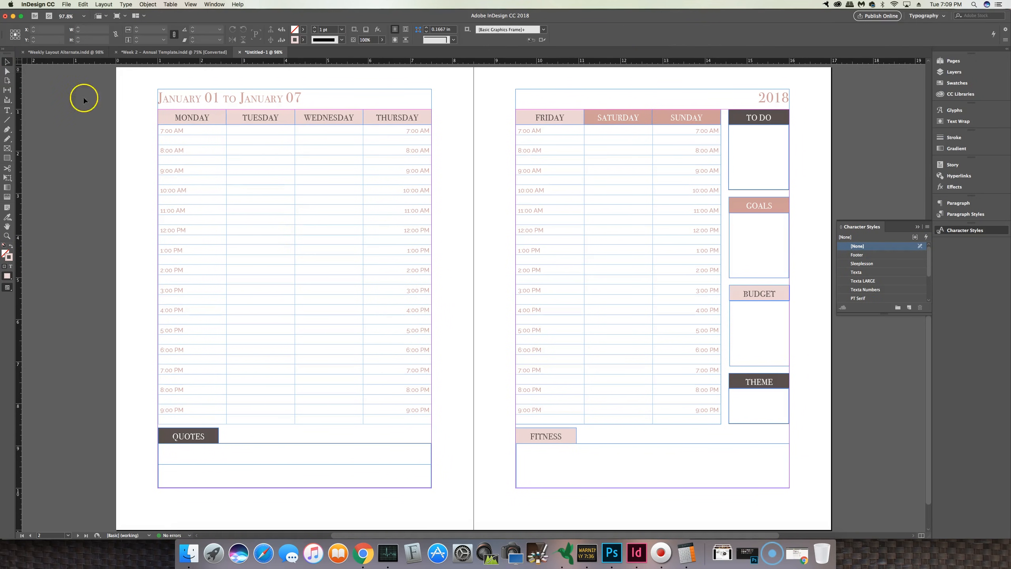
Step: Change the font size of the Time character style to 8 pt
{"action": "key", "text": "w"}
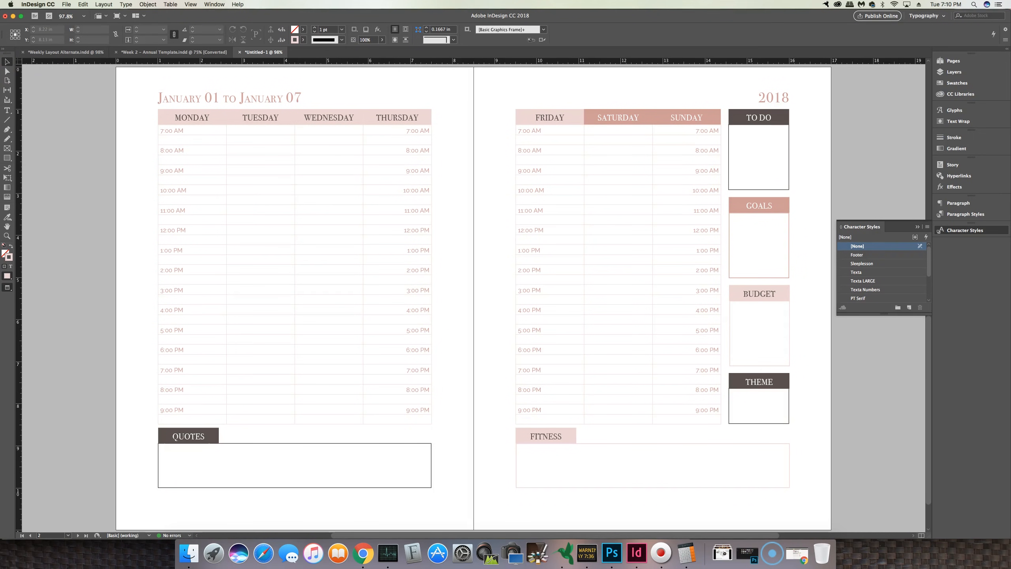
{"action": "left_click", "coordinate": [623, 166]}
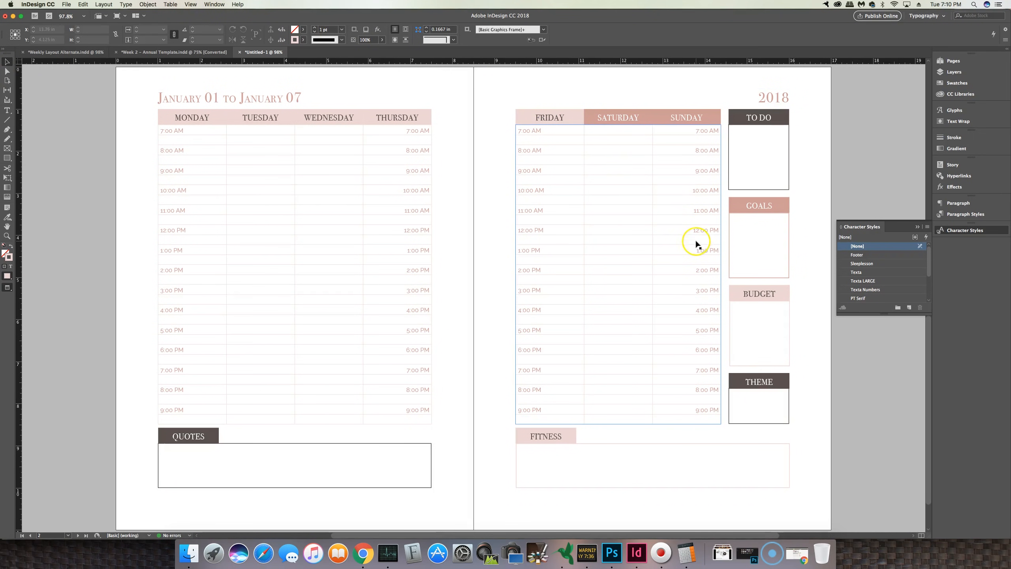
{"action": "left_click", "coordinate": [234, 122]}
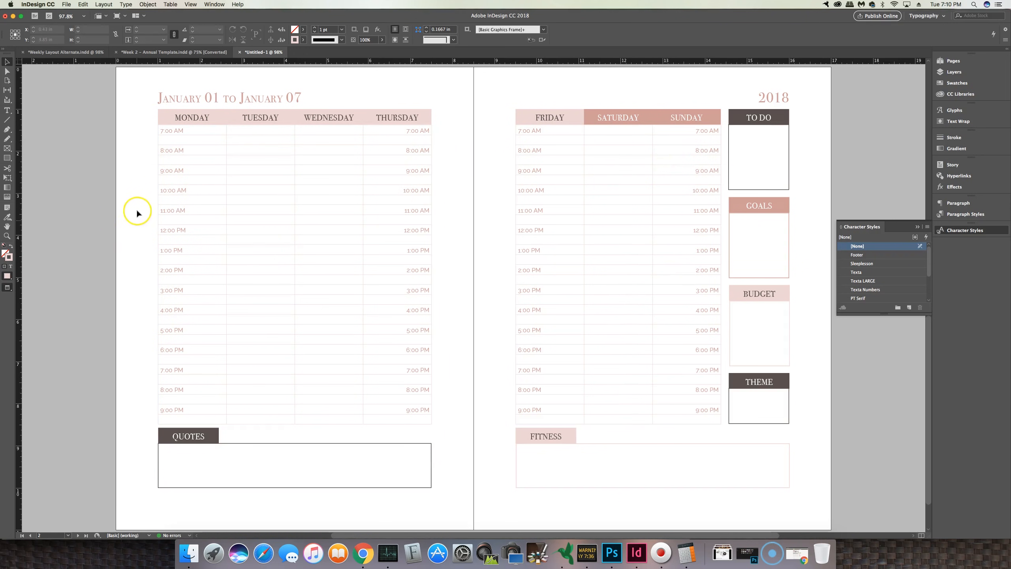
{"action": "left_click", "coordinate": [181, 143]}
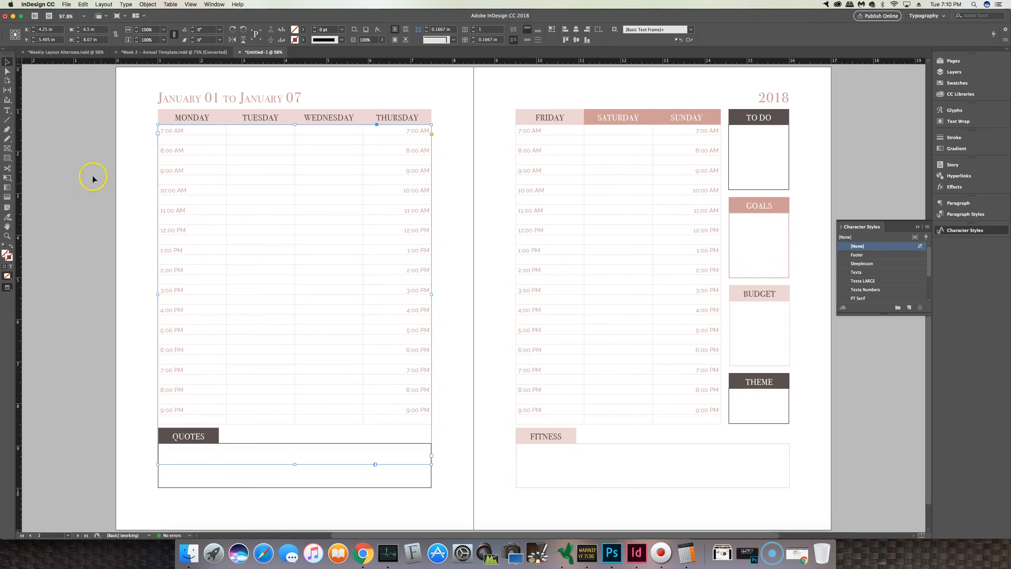
{"action": "scroll", "coordinate": [898, 279], "scroll_direction": "down", "scroll_amount": 3}
{"action": "left_click", "coordinate": [869, 290]}
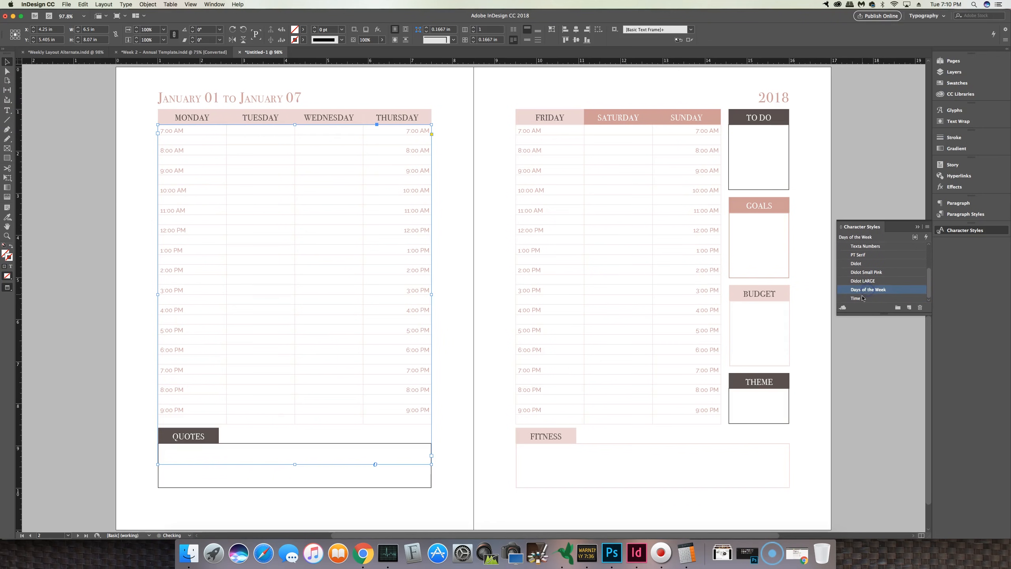
{"action": "double_click", "coordinate": [862, 298]}
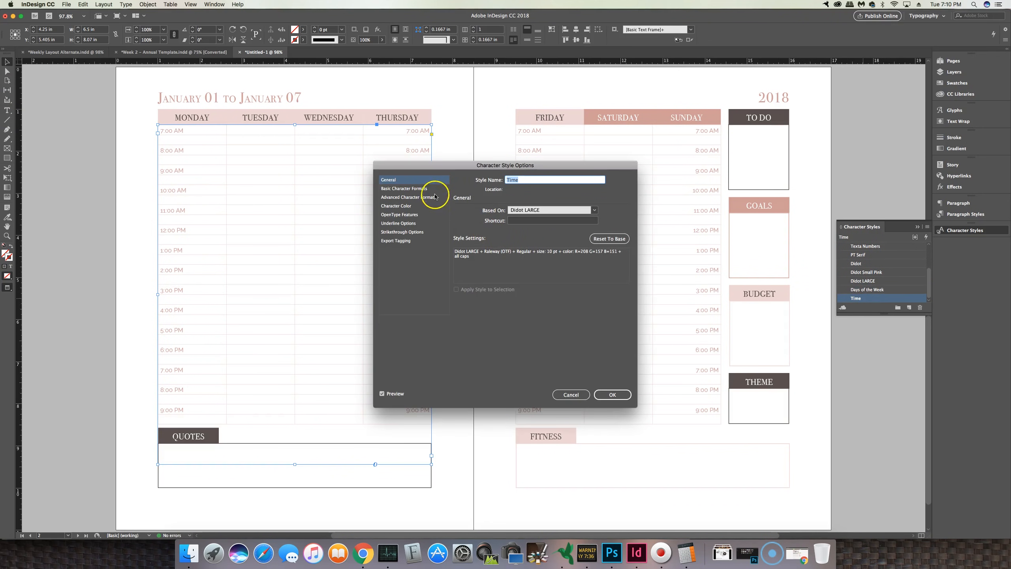
{"action": "left_click", "coordinate": [421, 189]}
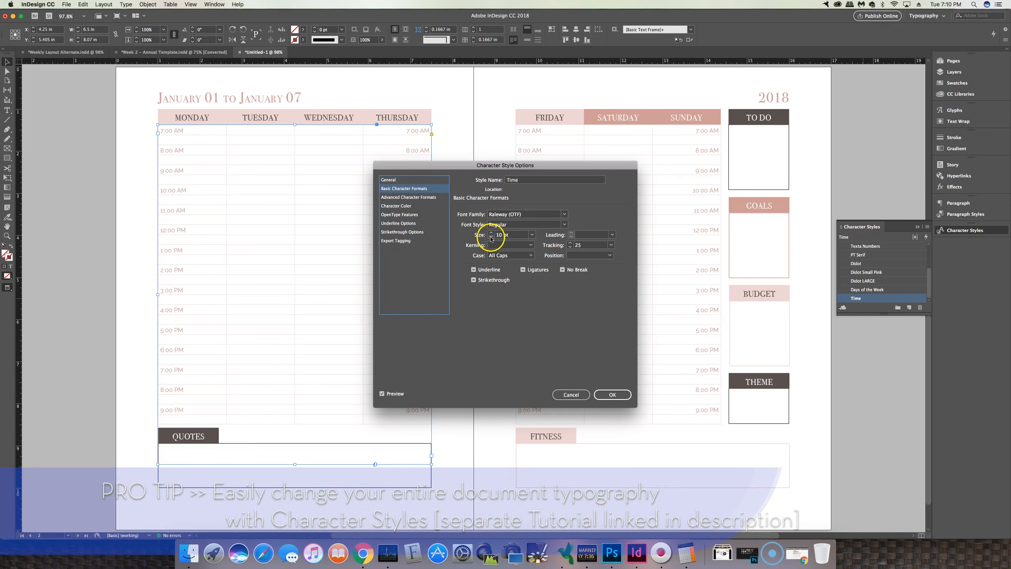
{"action": "left_click", "coordinate": [491, 238]}
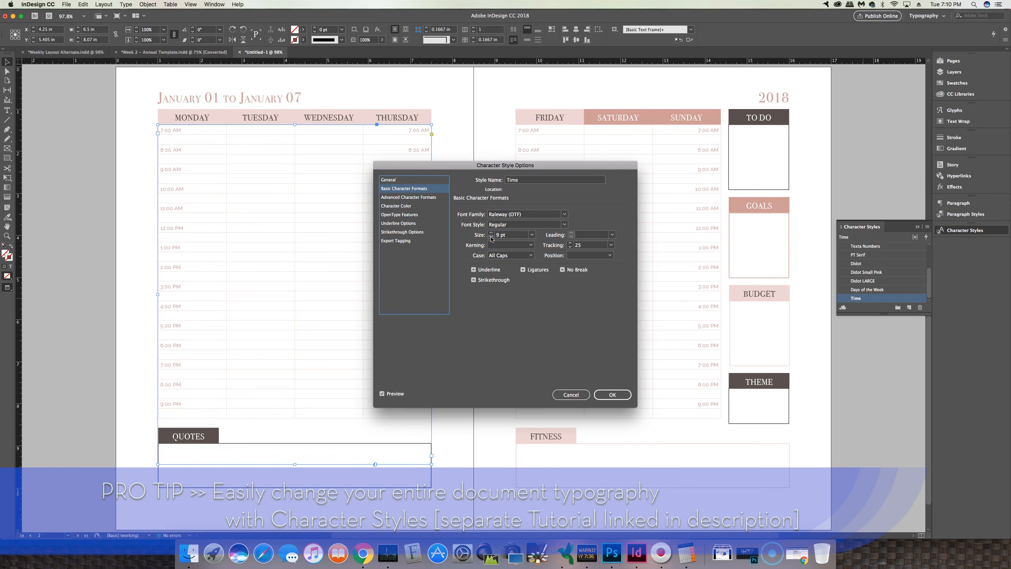
{"action": "left_click_drag", "start_coordinate": [598, 164], "coordinate": [797, 295]}
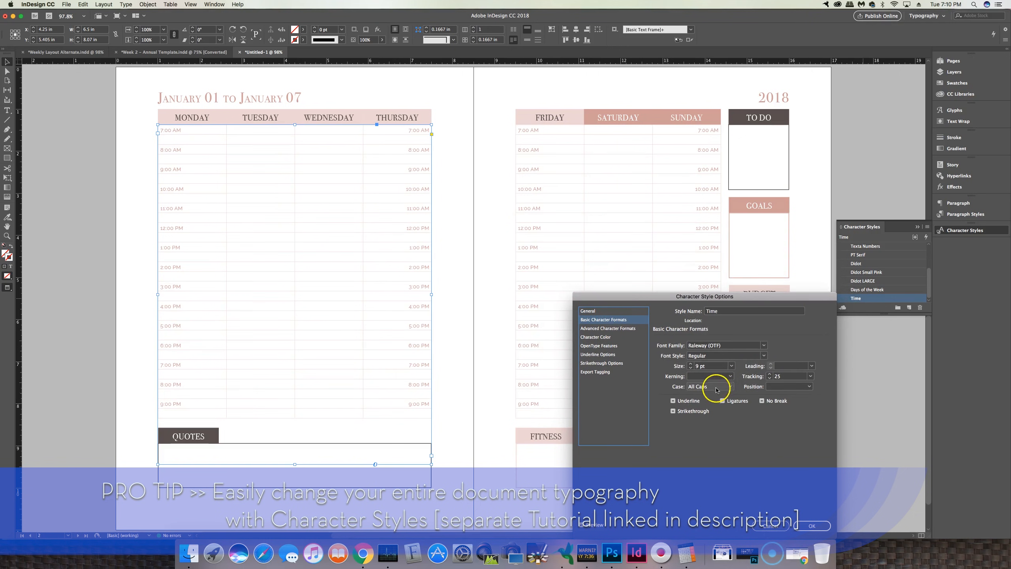
{"action": "left_click", "coordinate": [690, 368]}
{"action": "left_click", "coordinate": [690, 368]}
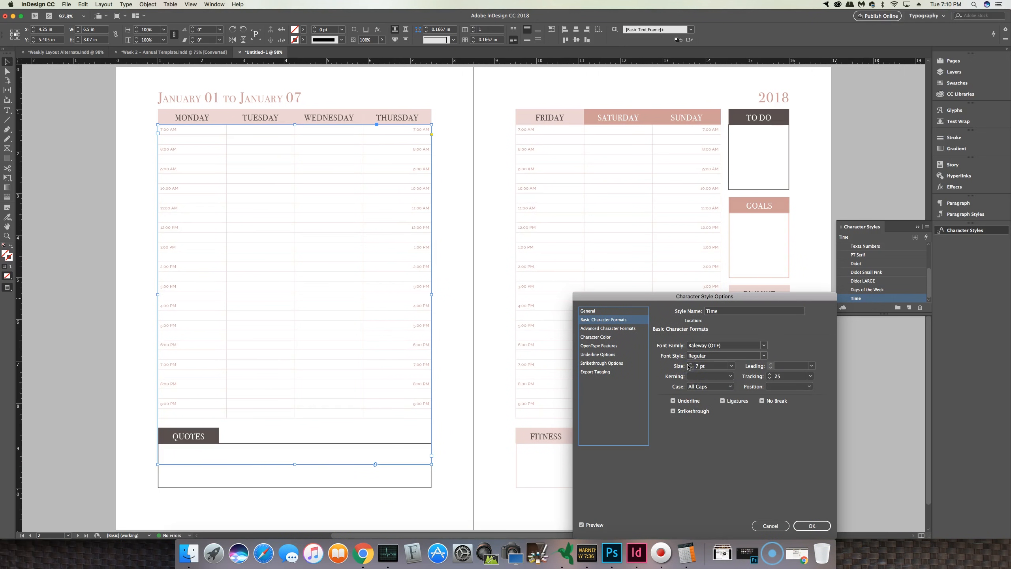
{"action": "left_click", "coordinate": [691, 365]}
{"action": "left_click", "coordinate": [813, 526]}
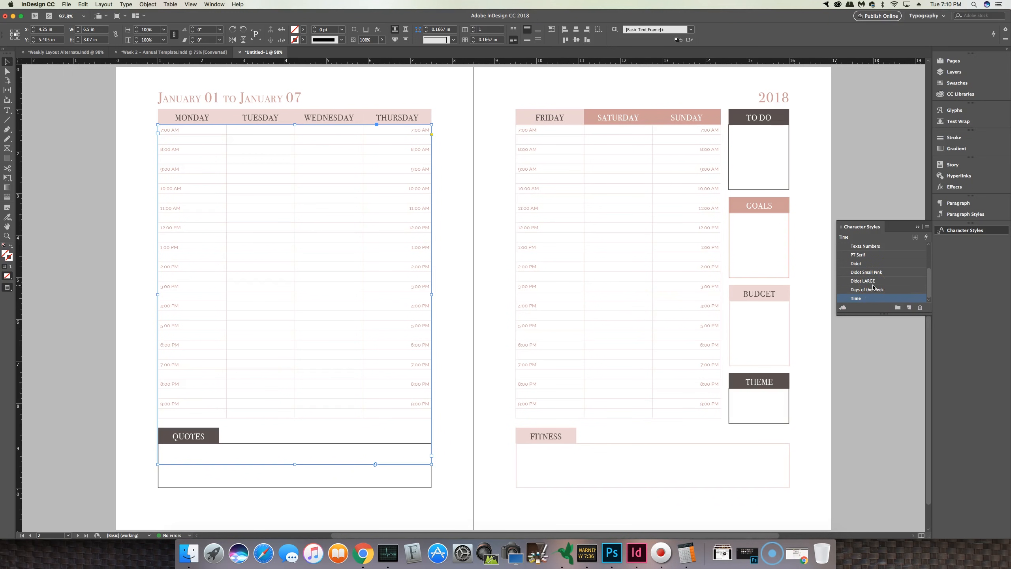
Step: Review the resized time labels in both weekly tables
{"action": "left_click", "coordinate": [330, 195]}
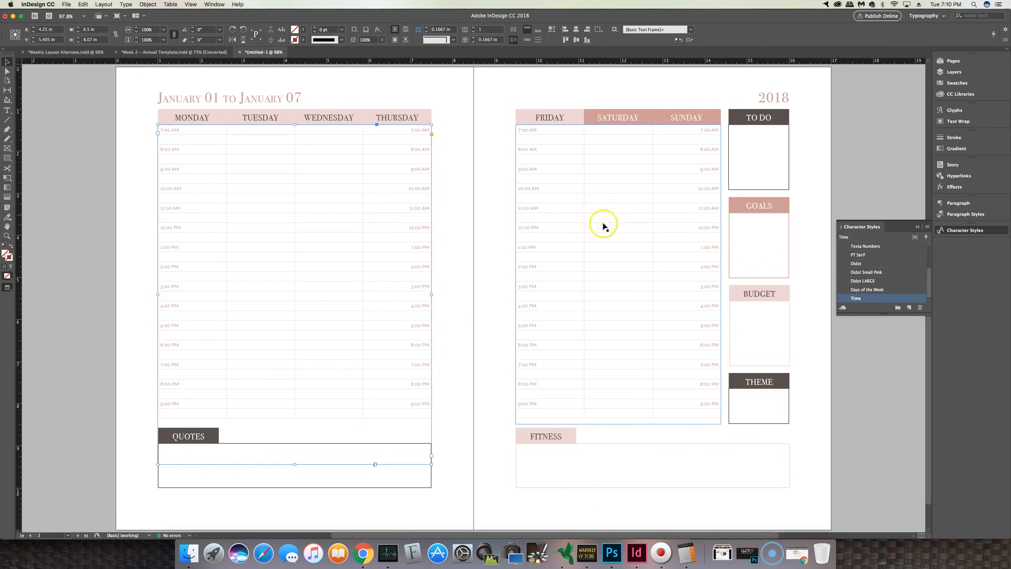
{"action": "left_click", "coordinate": [191, 234]}
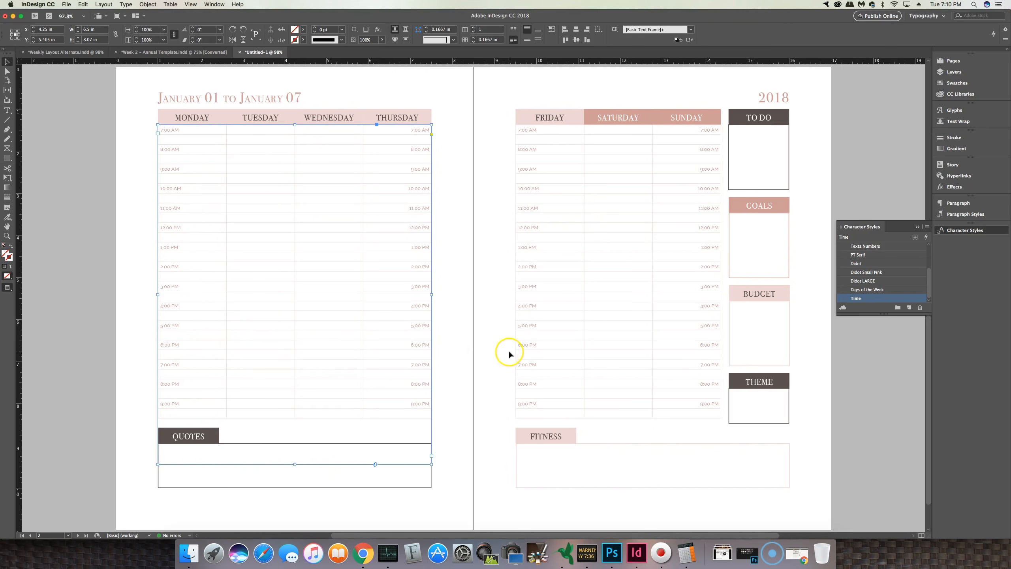
{"action": "left_click", "coordinate": [812, 468]}
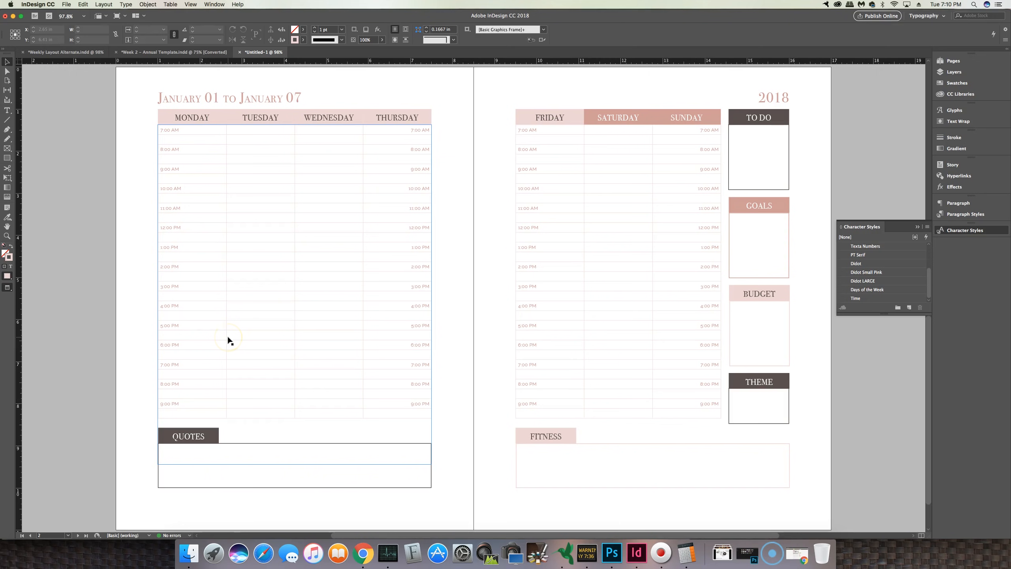
Step: Scroll through the planner layout cheatsheet document to review its numbered tutorial steps
{"action": "left_click", "coordinate": [916, 229]}
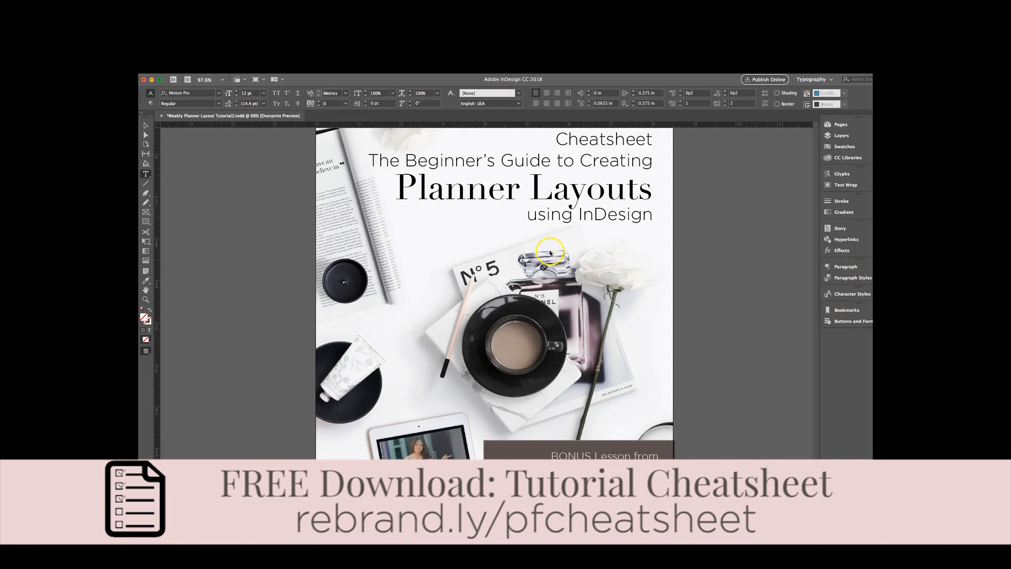
{"action": "scroll", "coordinate": [523, 222], "scroll_direction": "down", "scroll_amount": 10}
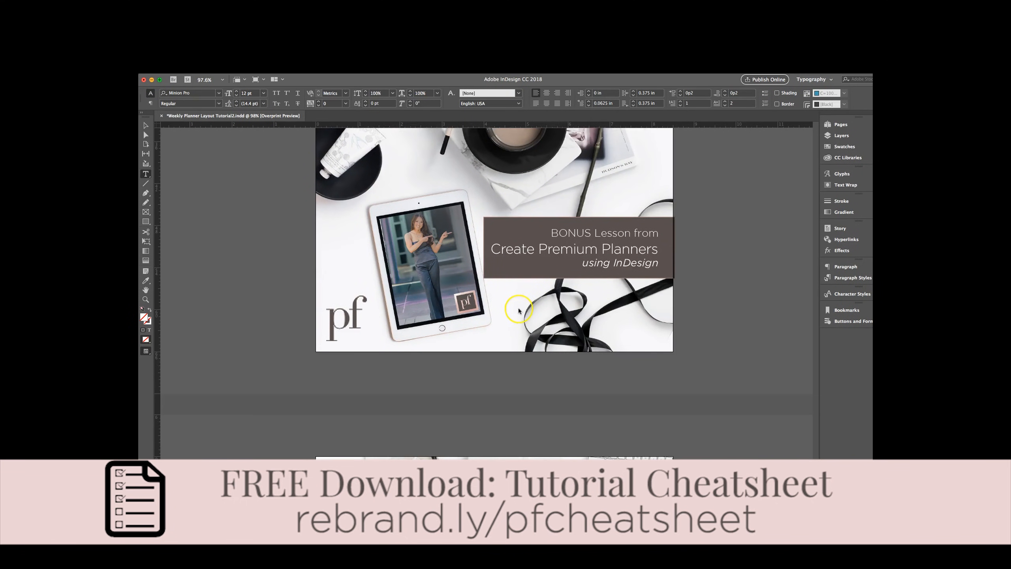
{"action": "scroll", "coordinate": [518, 315], "scroll_direction": "down", "scroll_amount": 8}
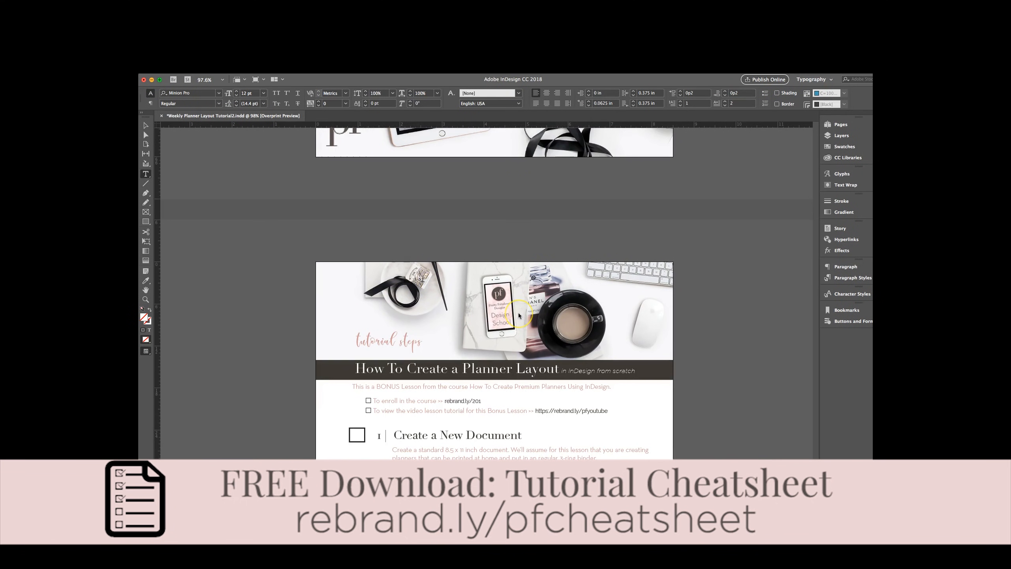
{"action": "scroll", "coordinate": [519, 318], "scroll_direction": "down", "scroll_amount": 7}
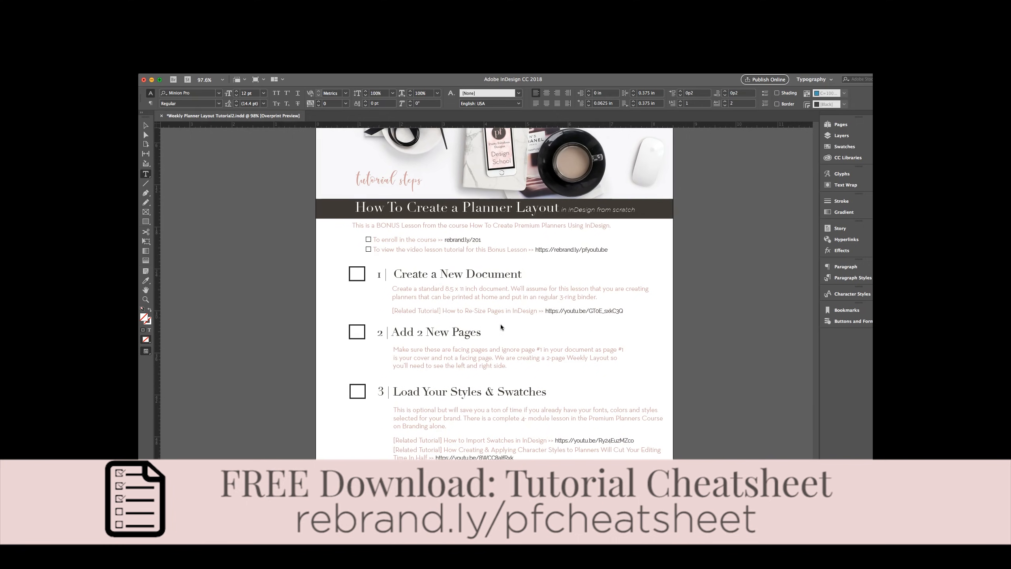
{"action": "scroll", "coordinate": [501, 326], "scroll_direction": "down", "scroll_amount": 7}
{"action": "scroll", "coordinate": [472, 340], "scroll_direction": "down", "scroll_amount": 20}
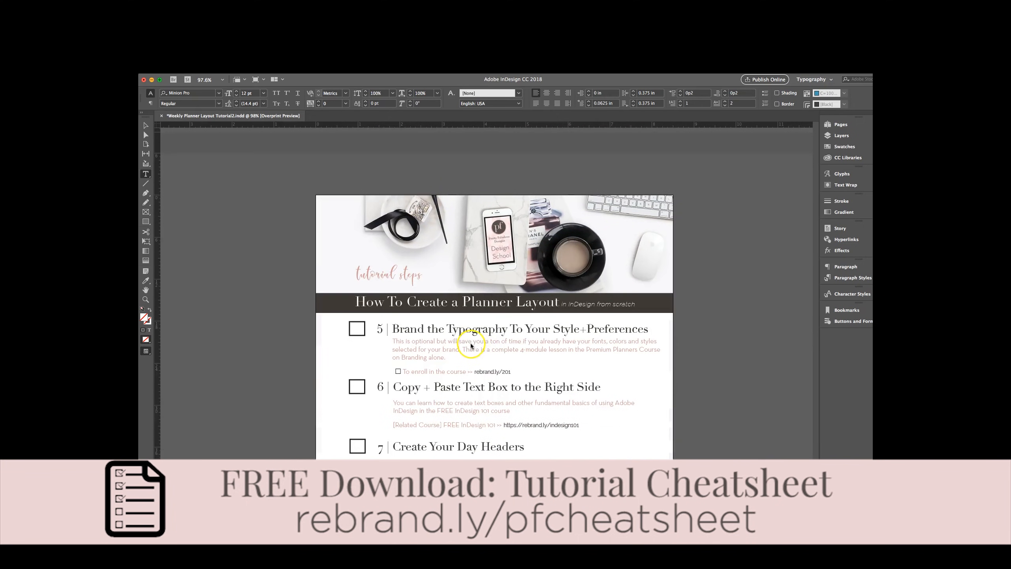
{"action": "scroll", "coordinate": [468, 348], "scroll_direction": "down", "scroll_amount": 20}
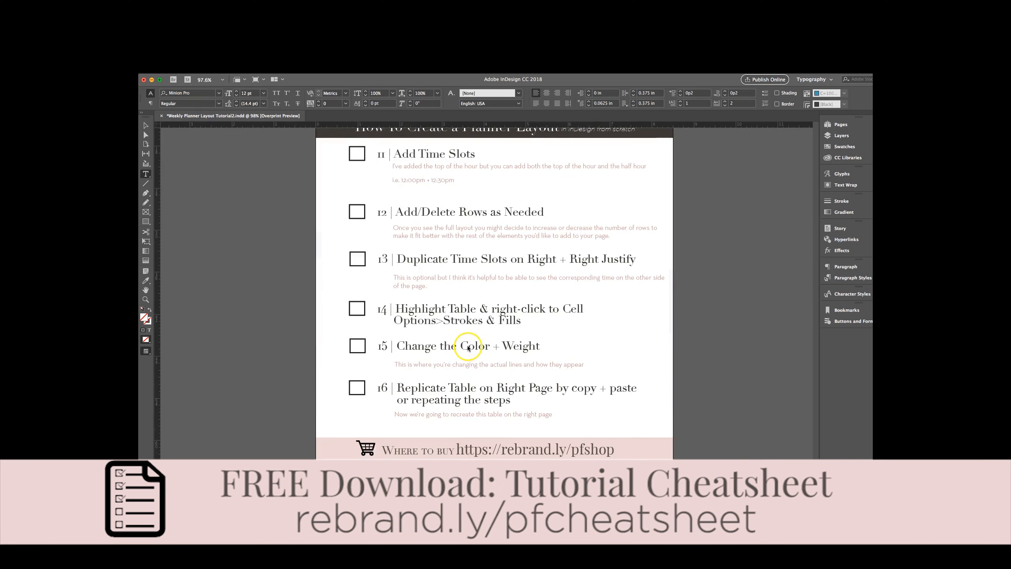
{"action": "scroll", "coordinate": [468, 348], "scroll_direction": "down", "scroll_amount": 12}
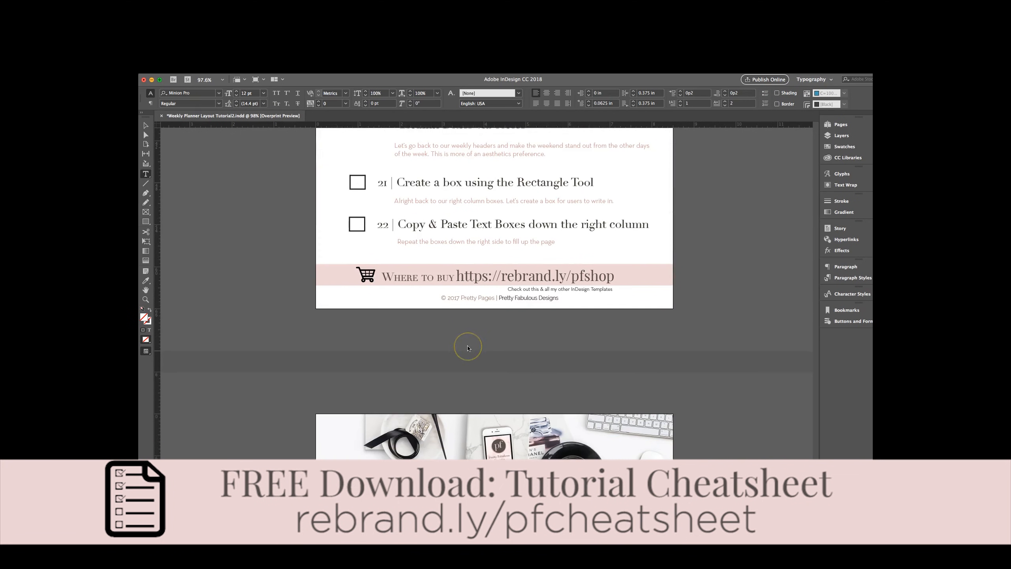